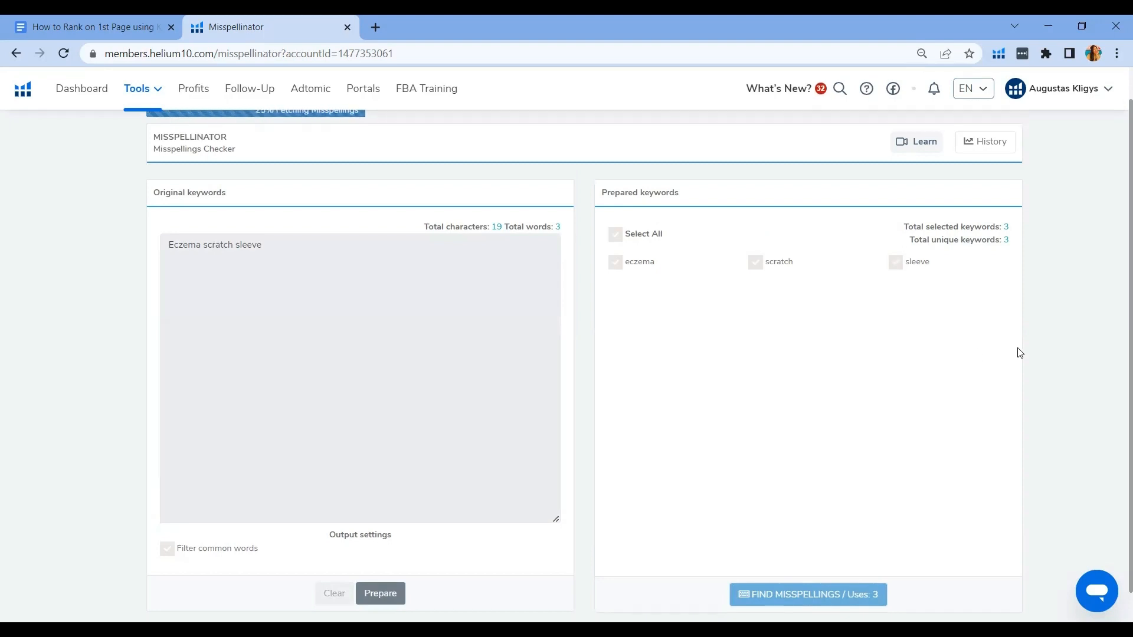
scroll(1073, 380, down, 1)
scroll(1072, 379, up, 2)
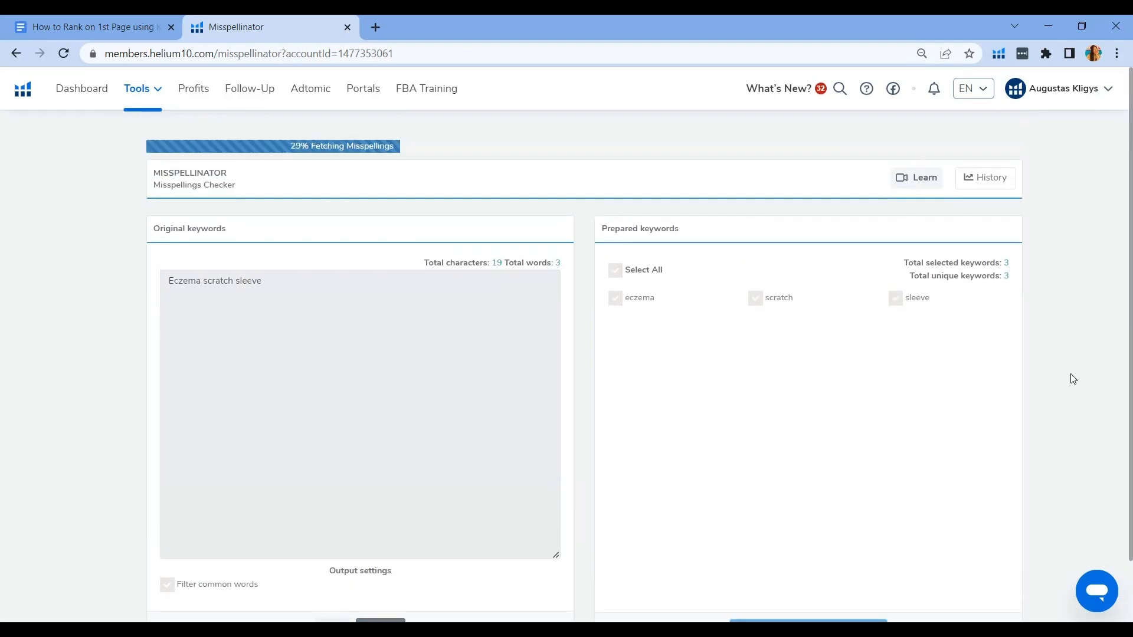
click(560, 409)
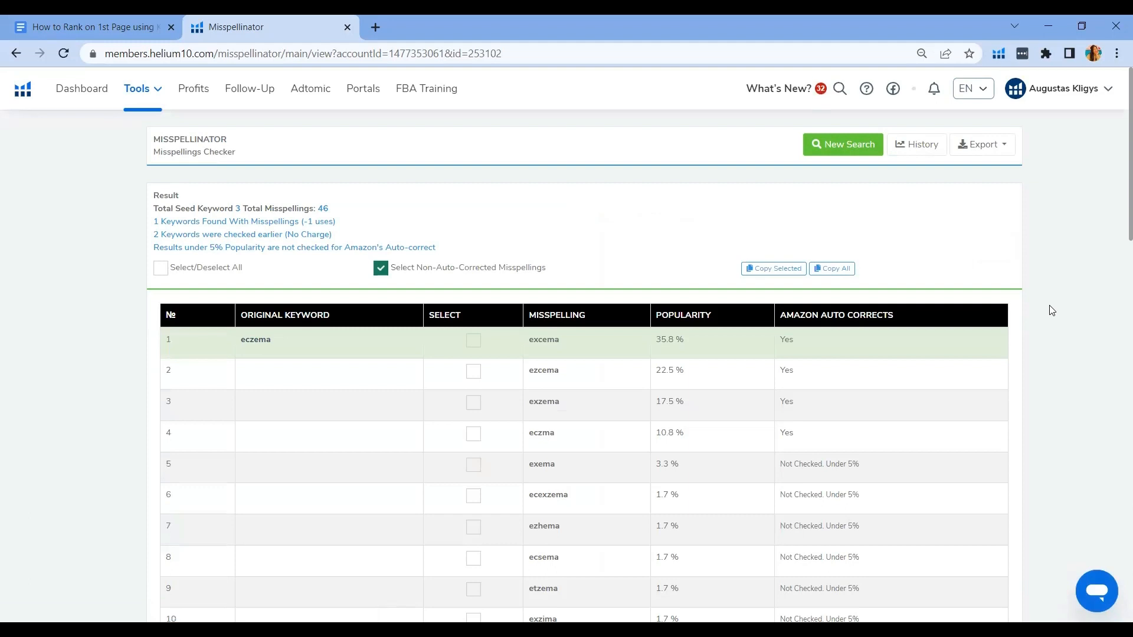
Step: Take the top eczema misspelling "excema", search Amazon for "excema scratch sleeve" and look through the product results
scroll(584, 202, down, 3)
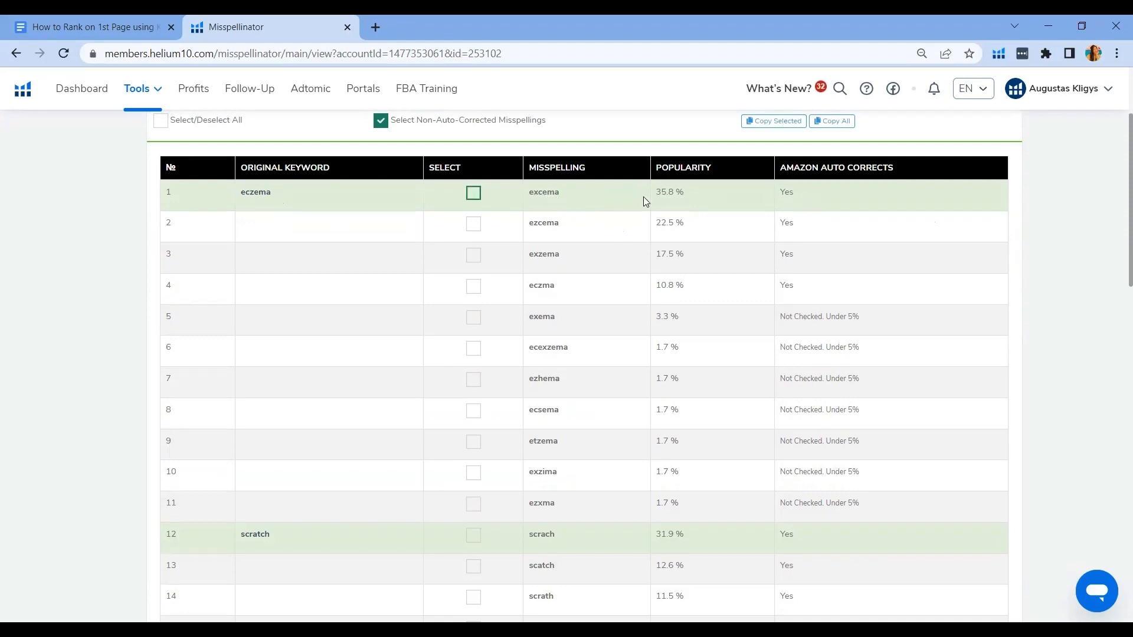
double_click(787, 192)
double_click(565, 190)
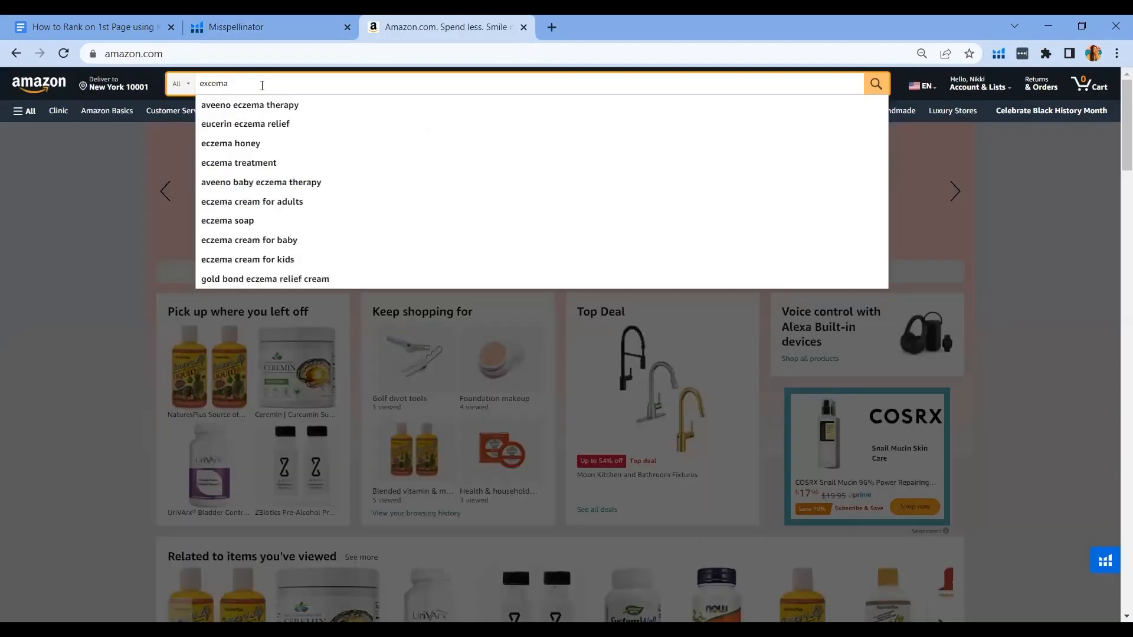
text(scratch slee)
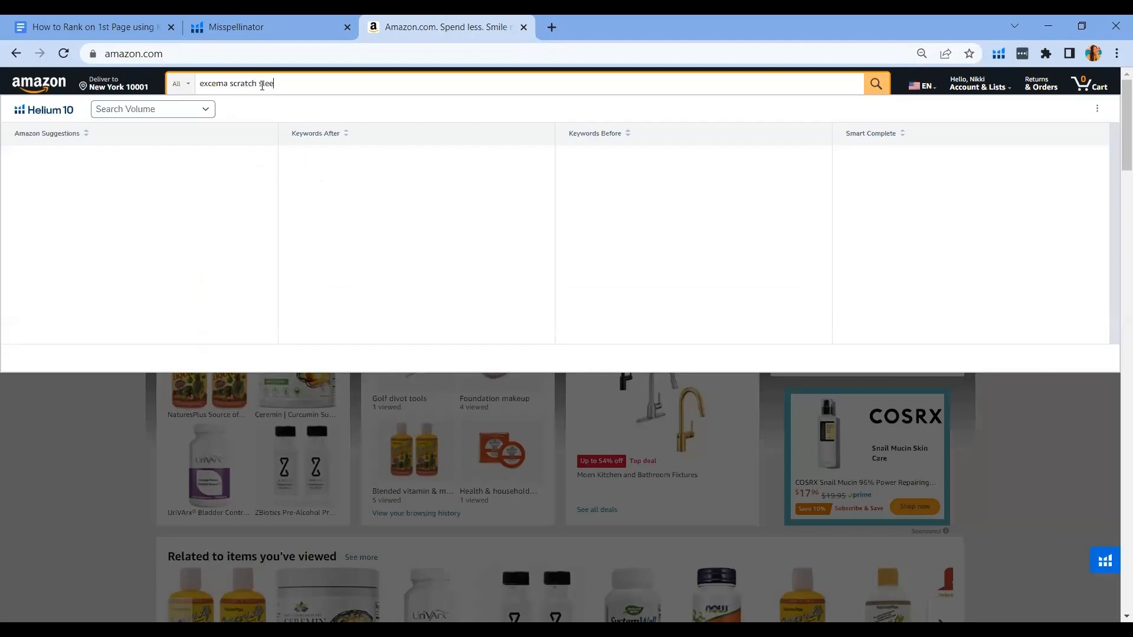
text(ve)
key(Return)
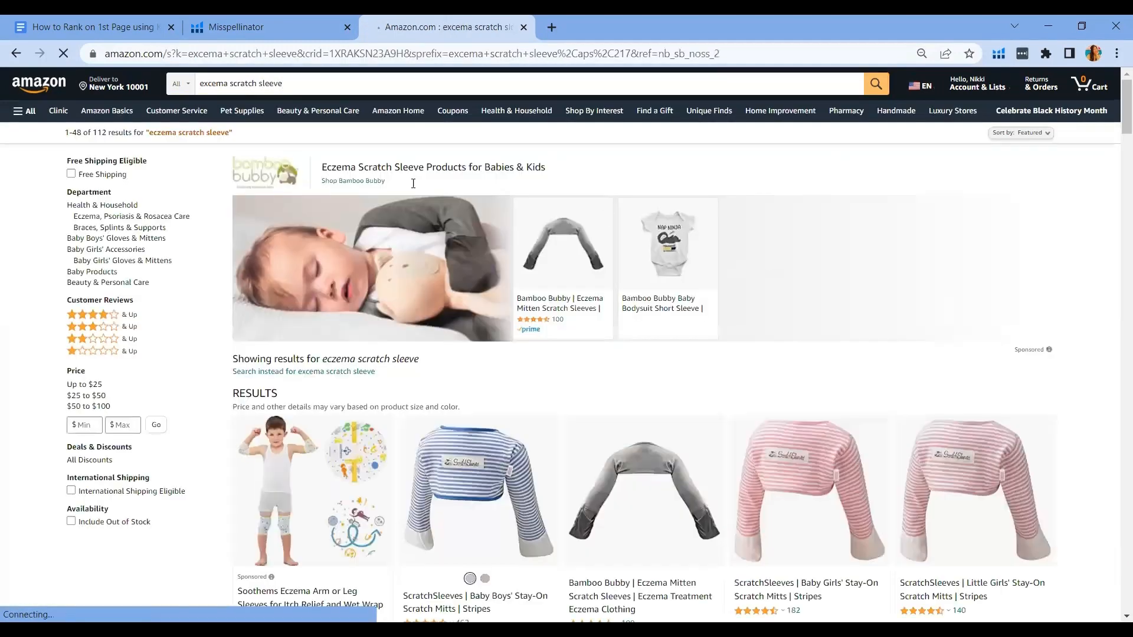
scroll(951, 468, down, 3)
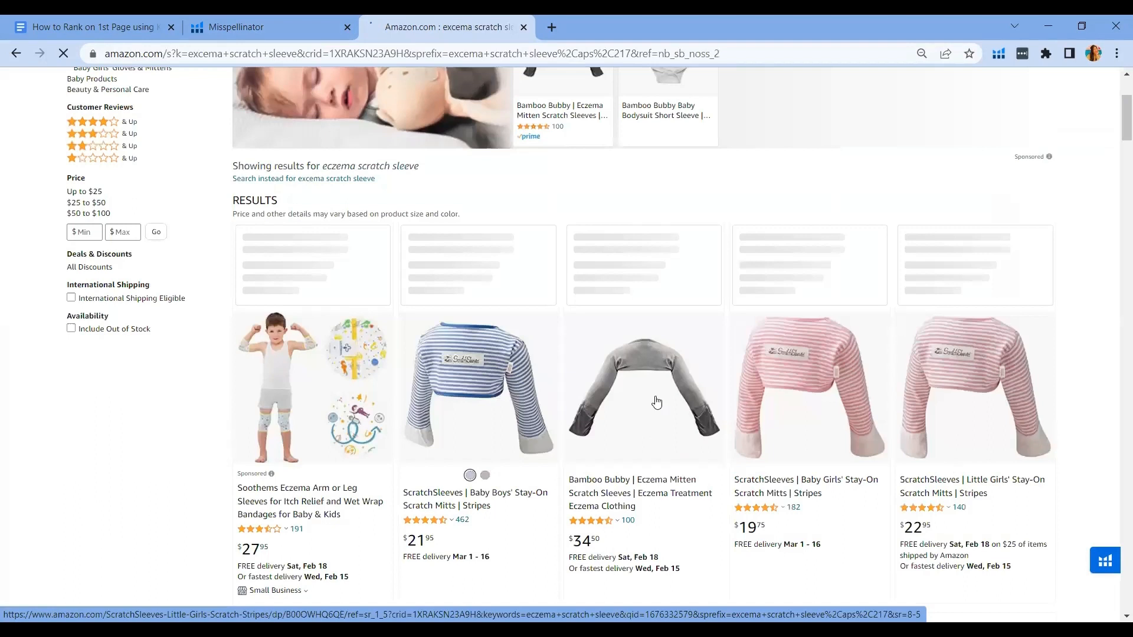
scroll(963, 337, down, 3)
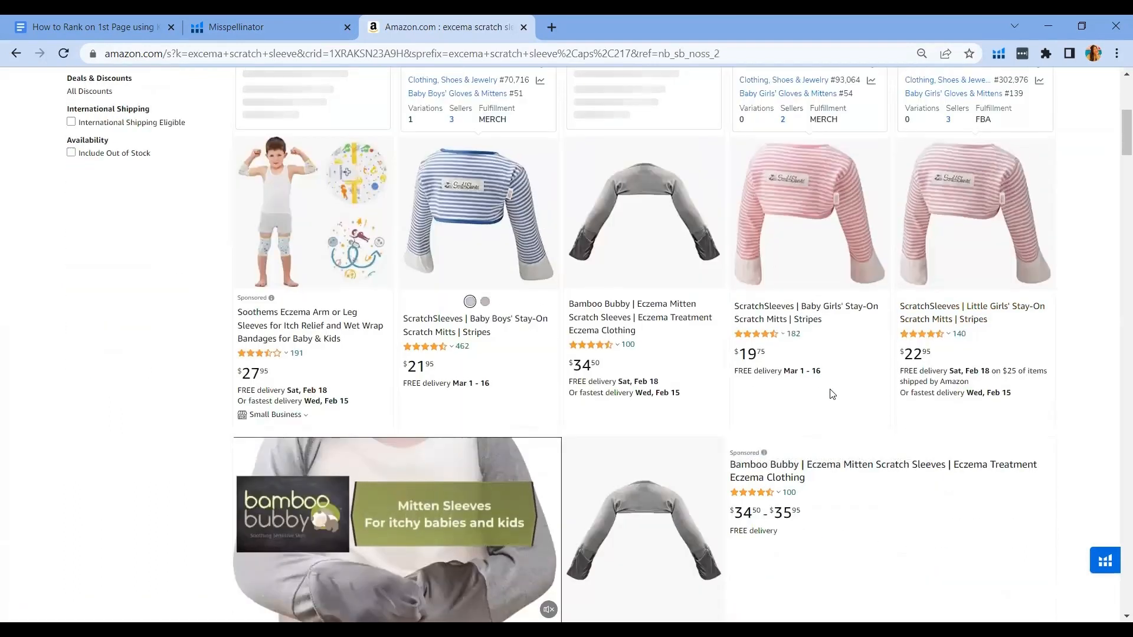
scroll(829, 392, down, 6)
scroll(826, 389, down, 4)
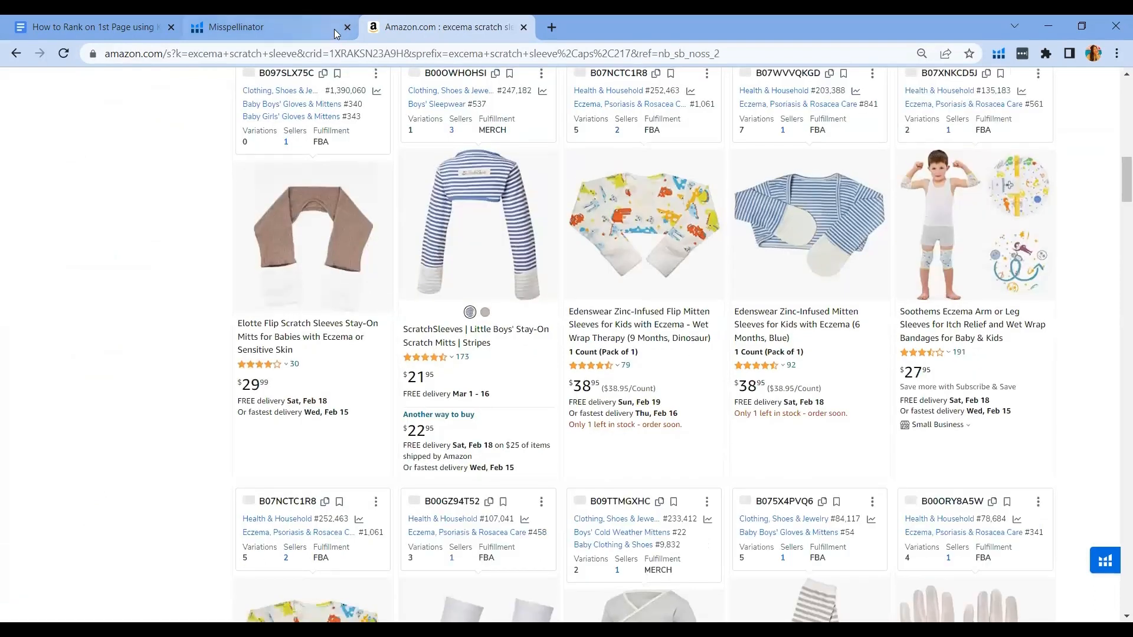
Step: Return to the Misspellinator results and highlight the misspelling "exema" under the eczema keyword
click(274, 17)
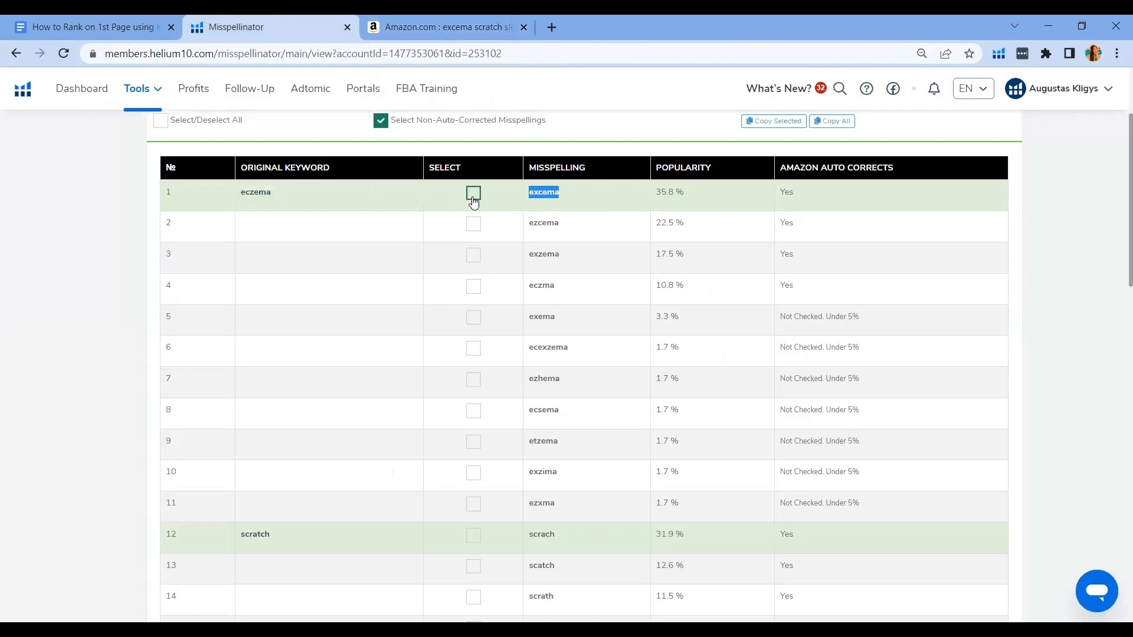
scroll(753, 220, down, 1)
drag(551, 250, 527, 245)
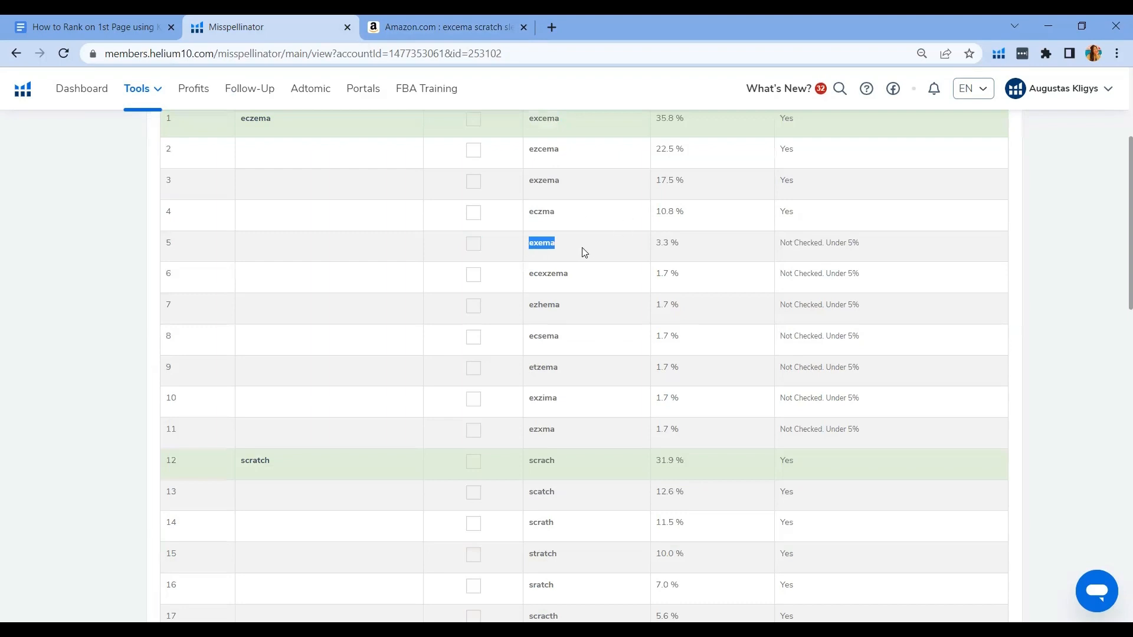
Step: Search Amazon for "exema scratch sleeve" and look through the product results
click(213, 83)
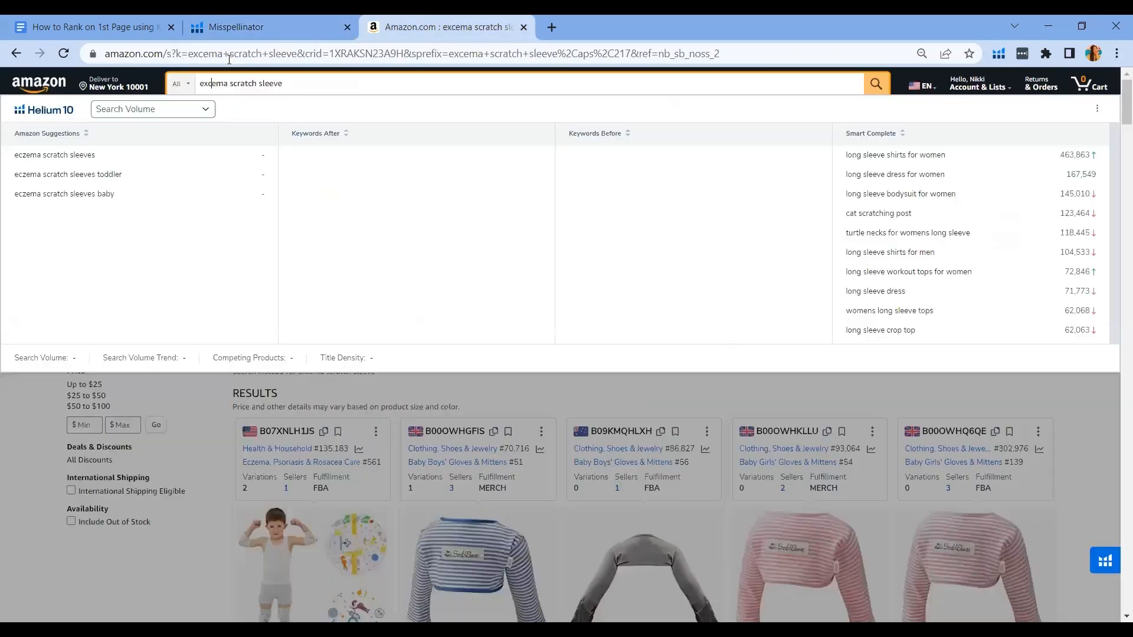
key(BackSpace)
click(354, 82)
key(Return)
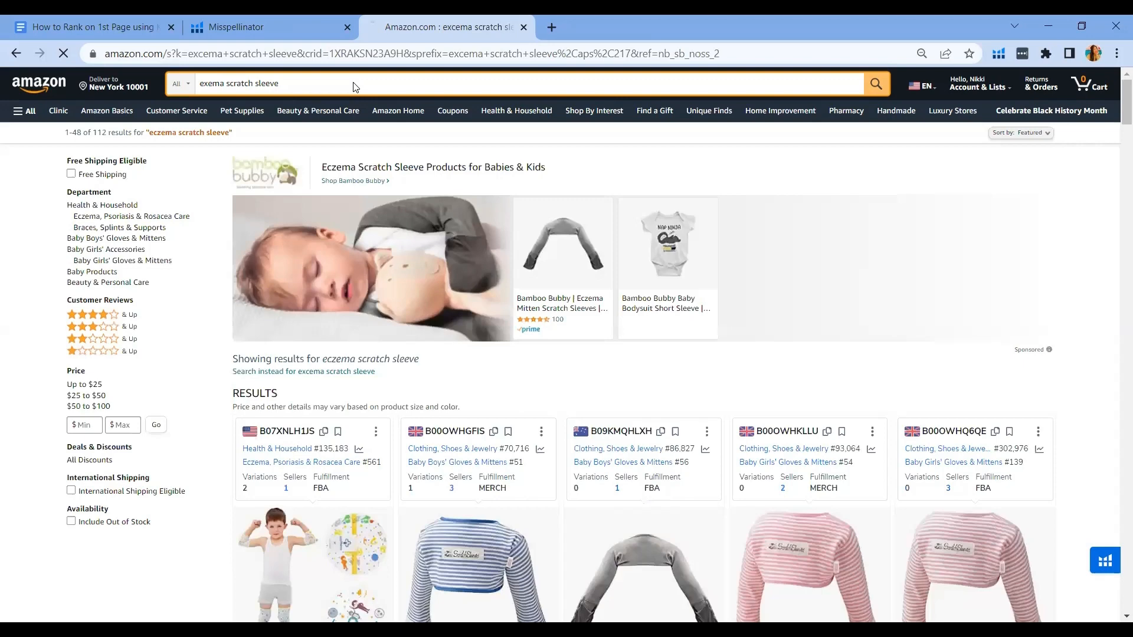
scroll(888, 386, down, 10)
scroll(891, 385, down, 10)
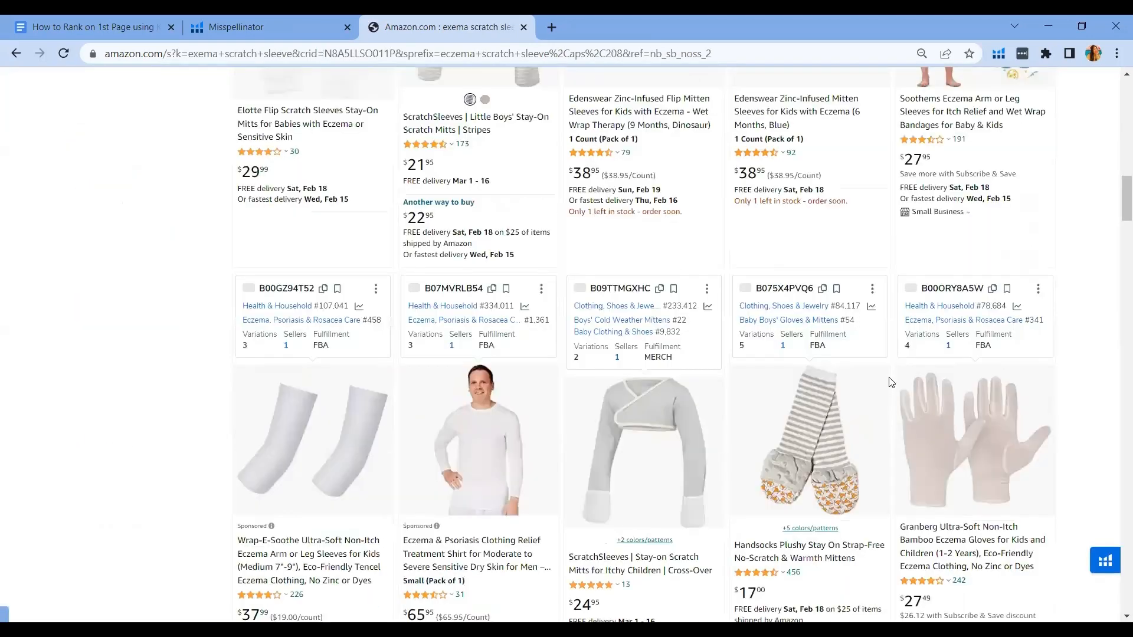
scroll(832, 292, down, 15)
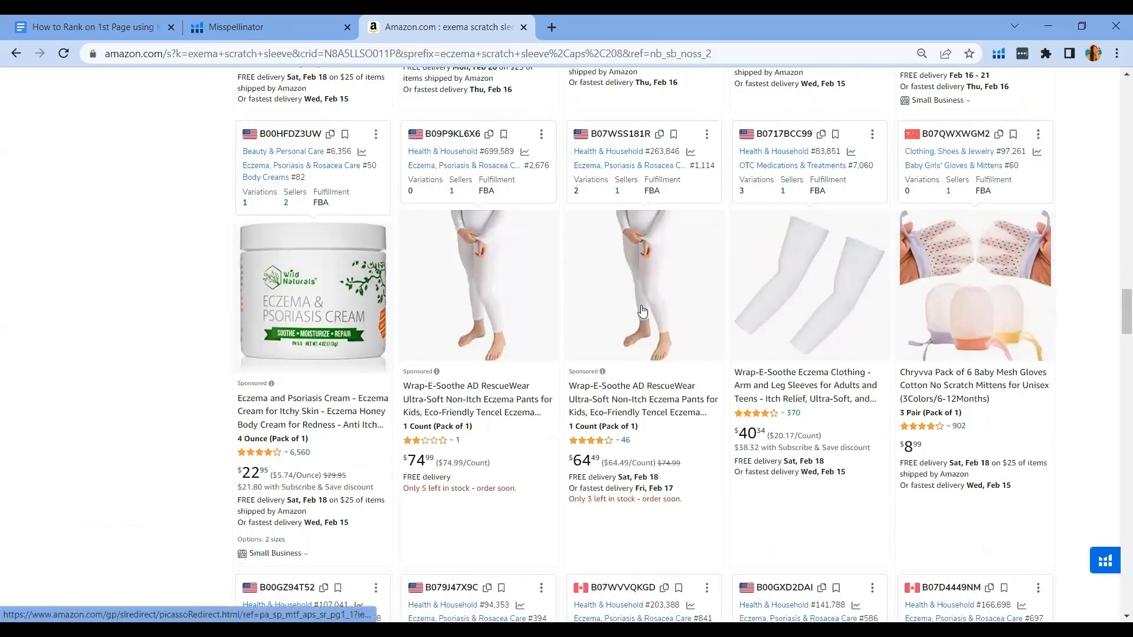
scroll(564, 244, down, 7)
Step: Select "exema" in the Misspellinator results and highlight its popularity percentage
click(236, 27)
click(475, 246)
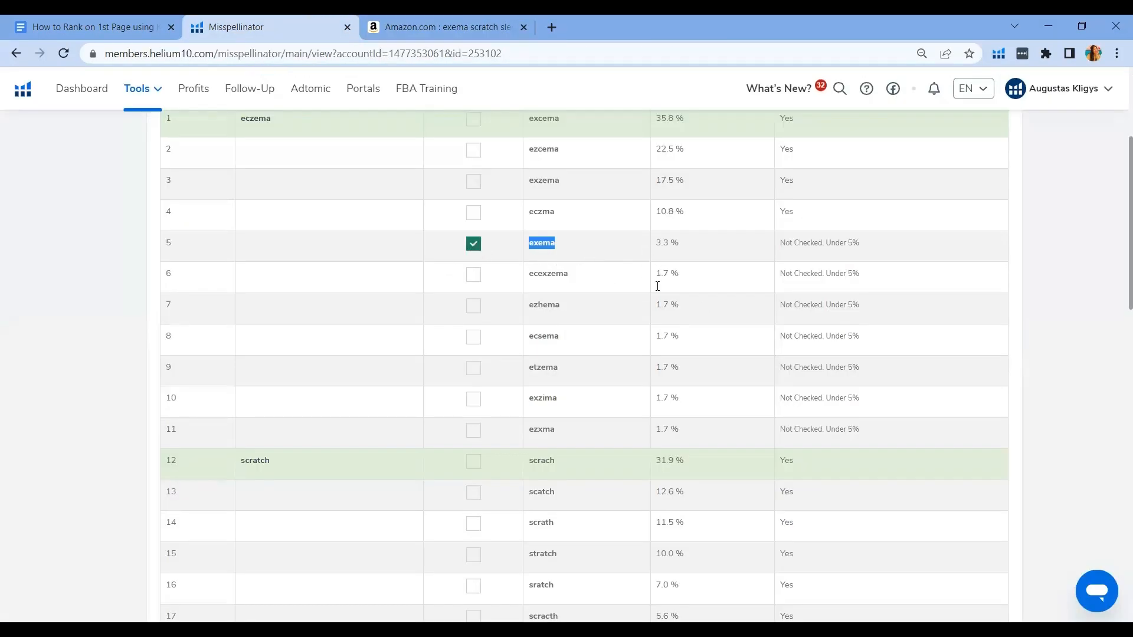
scroll(711, 243, up, 4)
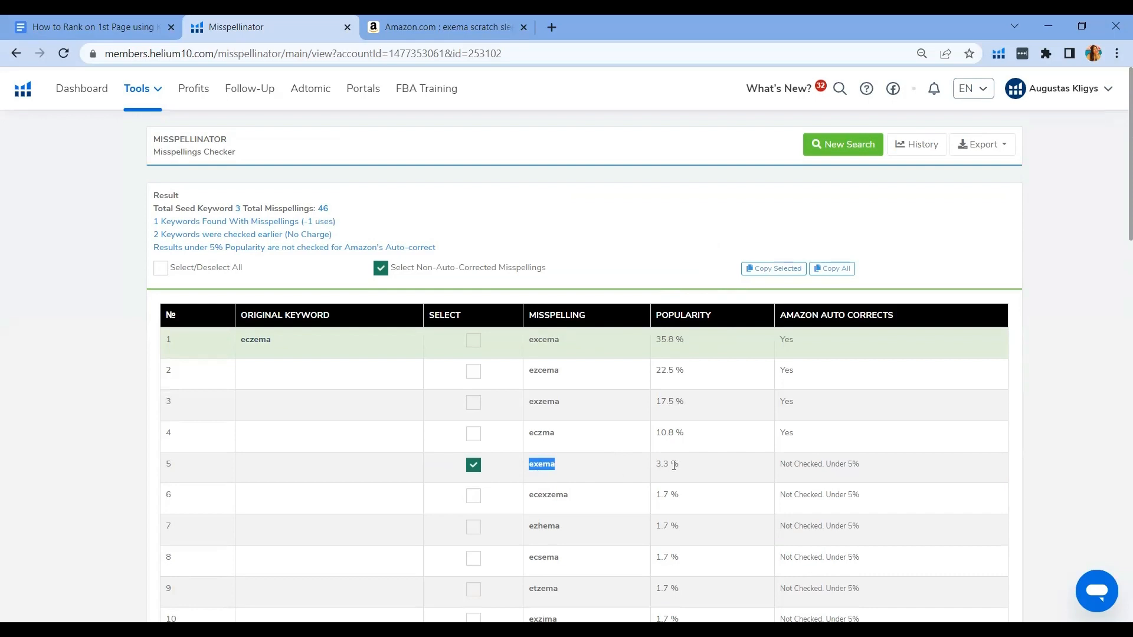
drag(655, 466, 712, 465)
scroll(897, 460, down, 1)
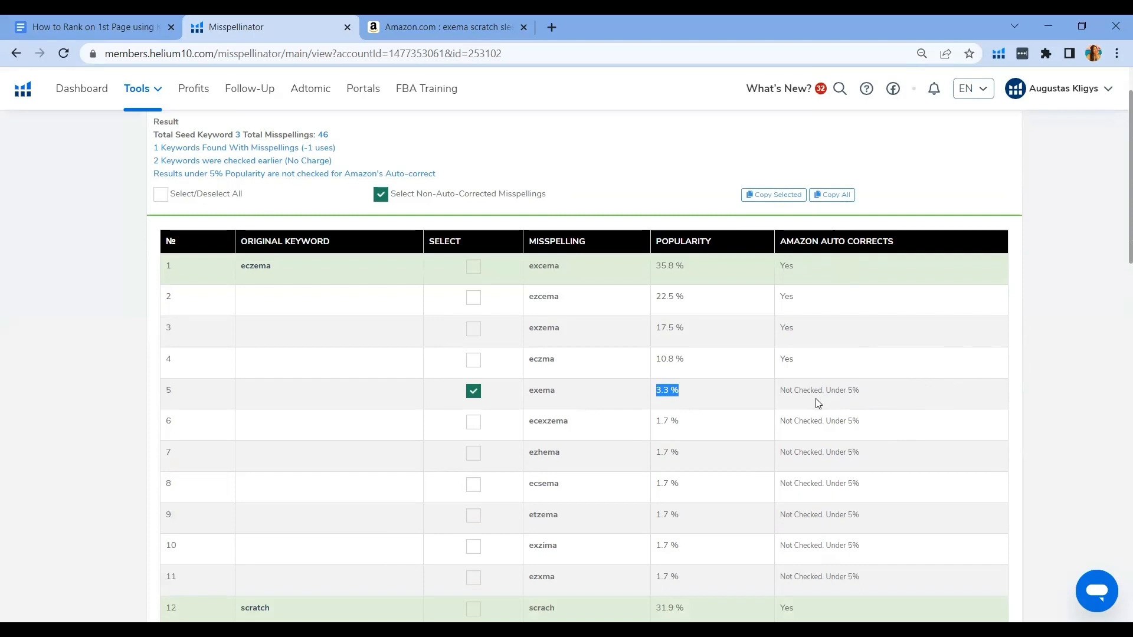
Step: Examine the Amazon auto-correct status of "exema" and of the other listed misspellings
click(835, 240)
drag(778, 392, 862, 392)
scroll(1057, 351, down, 3)
click(720, 253)
scroll(541, 300, down, 4)
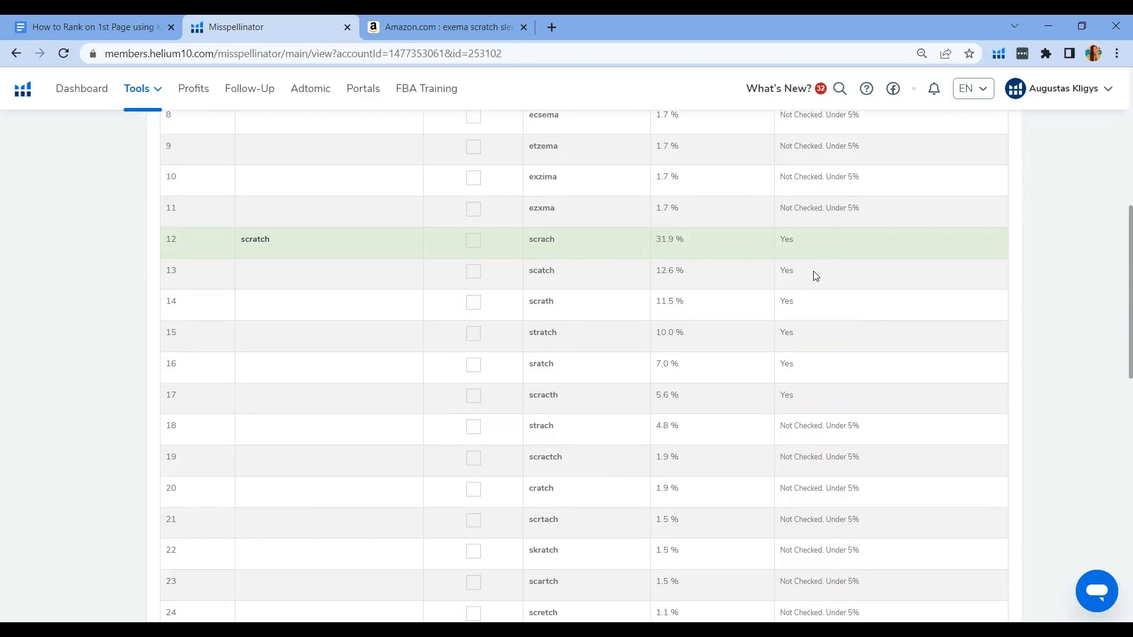
Step: Select the misspelling "strach" under the scratch keyword and review it together with the selected eczema misspelling
scroll(508, 242, up, 5)
scroll(507, 344, down, 4)
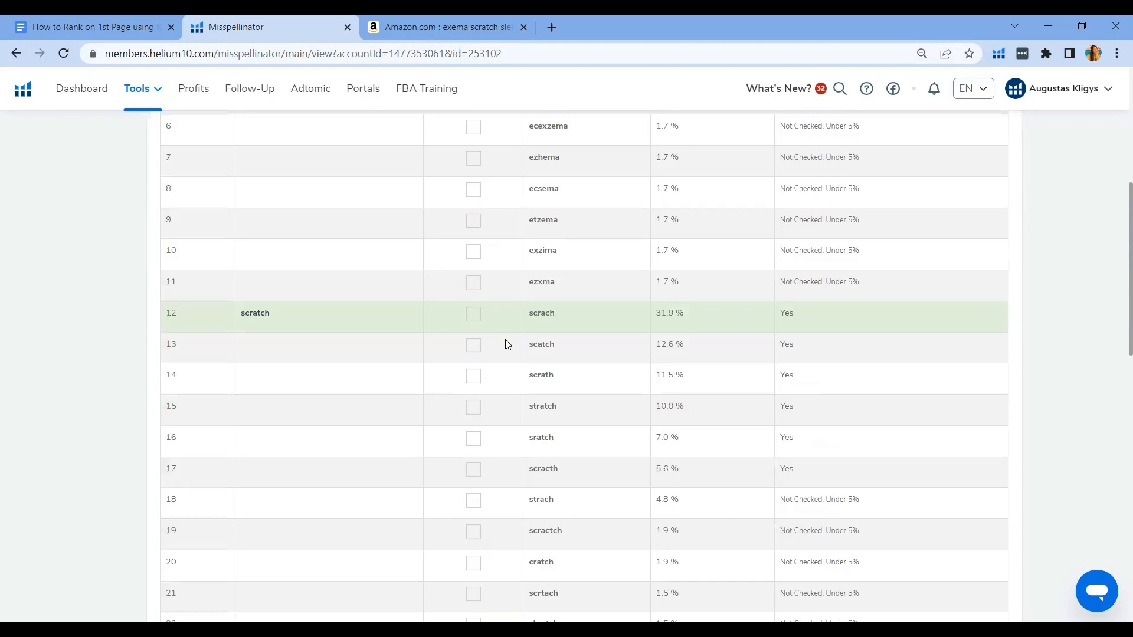
scroll(495, 372, down, 1)
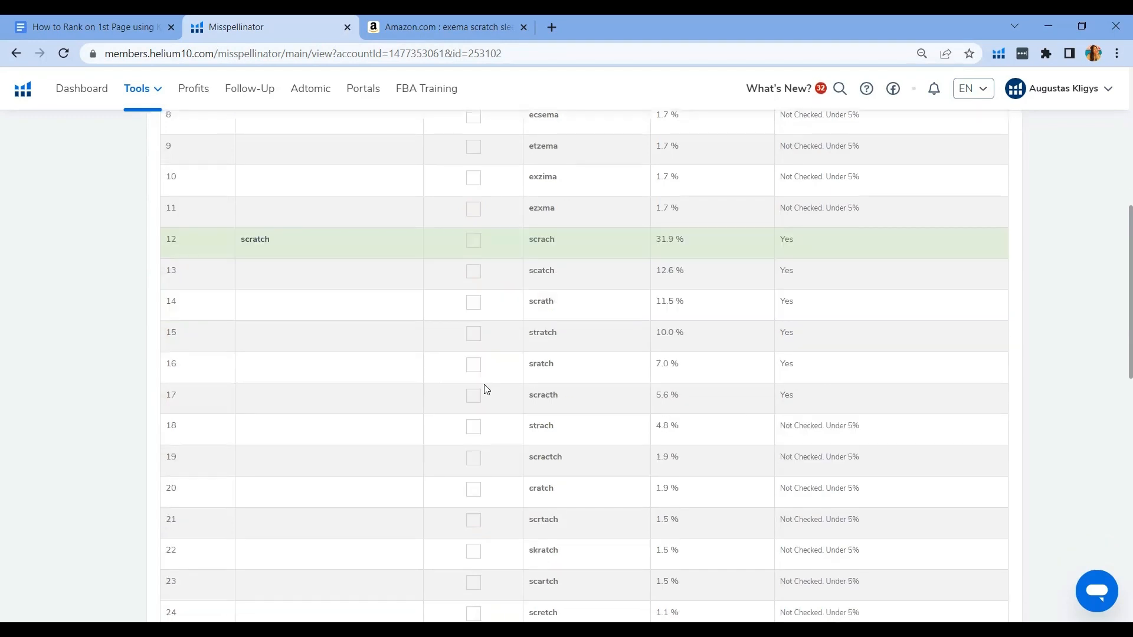
click(473, 427)
scroll(542, 361, up, 4)
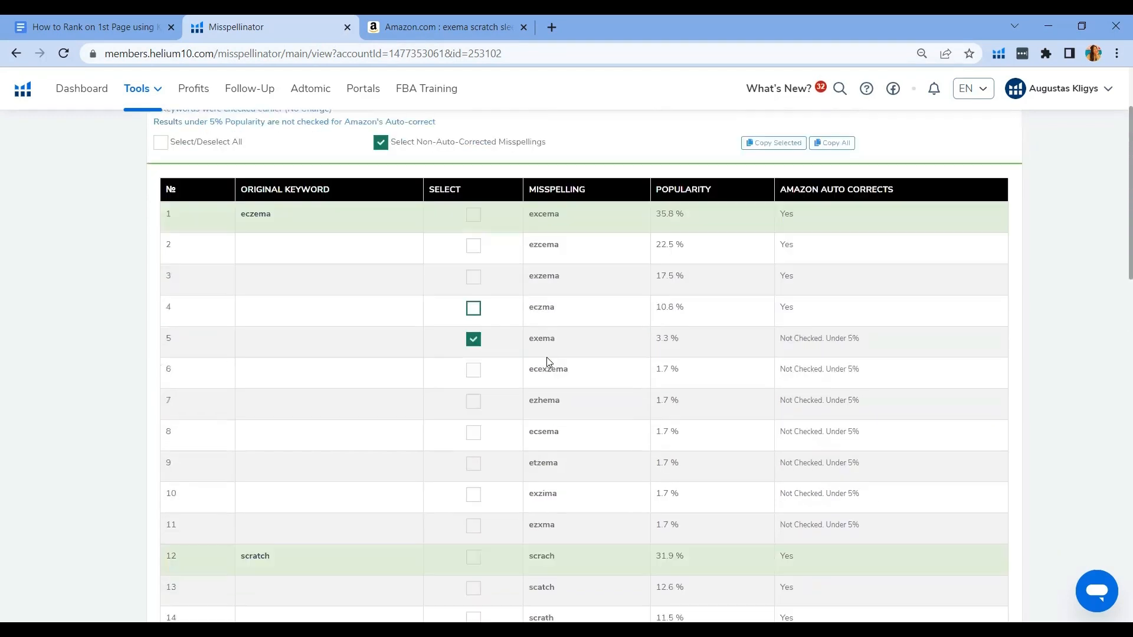
scroll(543, 362, down, 3)
scroll(554, 354, up, 1)
scroll(563, 345, up, 1)
scroll(563, 345, down, 5)
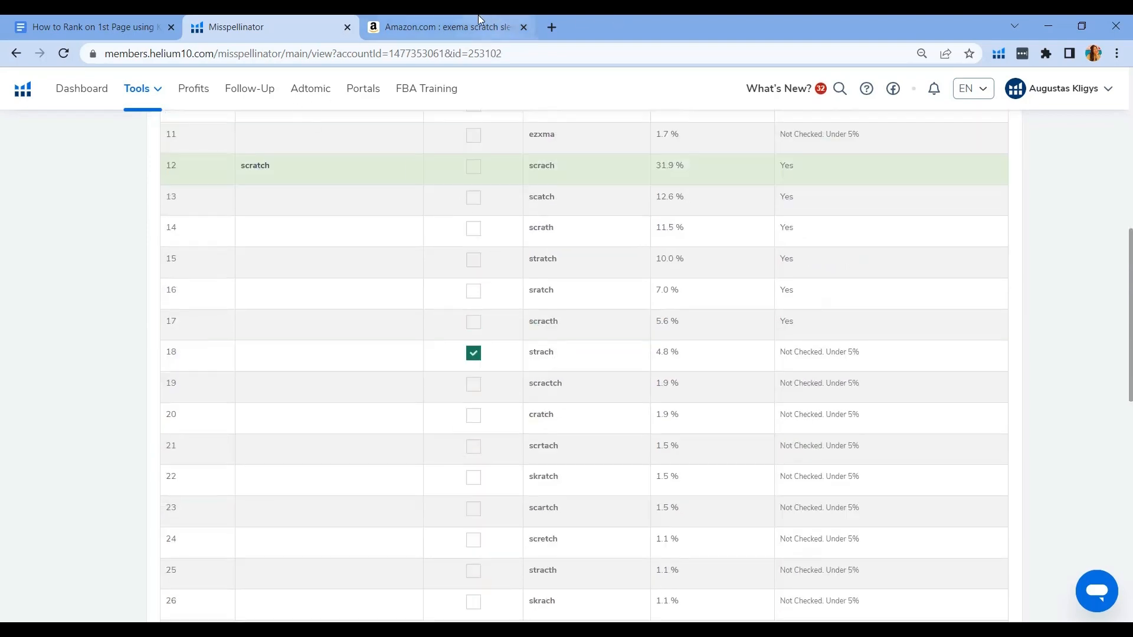
Step: Switch to Amazon and change the search query to "exema strach sleeve"
click(463, 30)
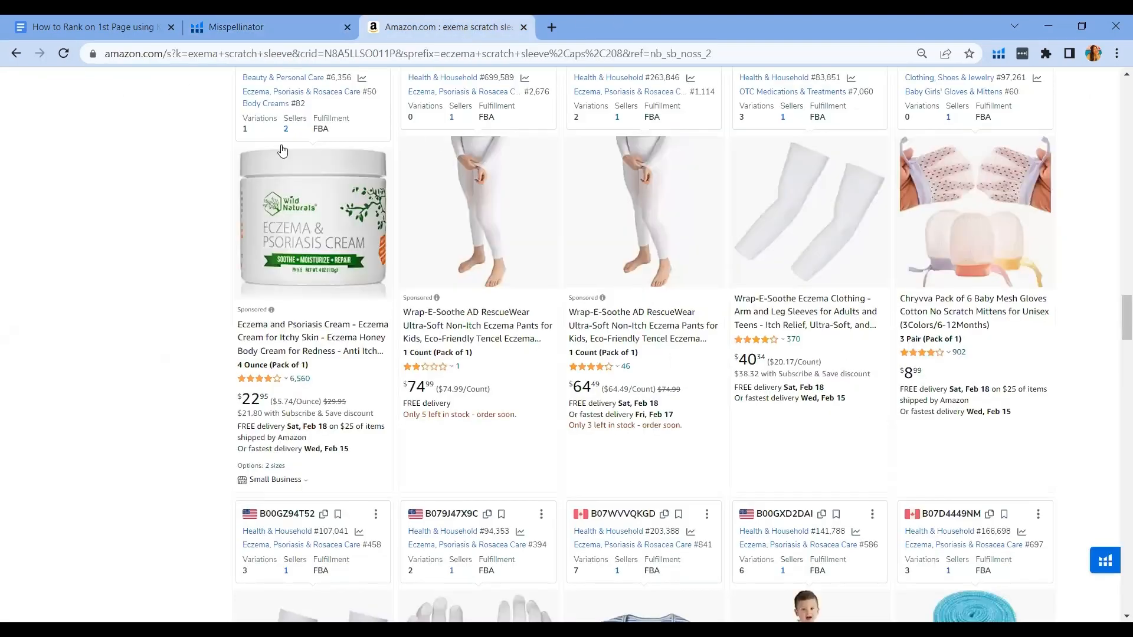
scroll(282, 151, up, 20)
scroll(283, 151, up, 15)
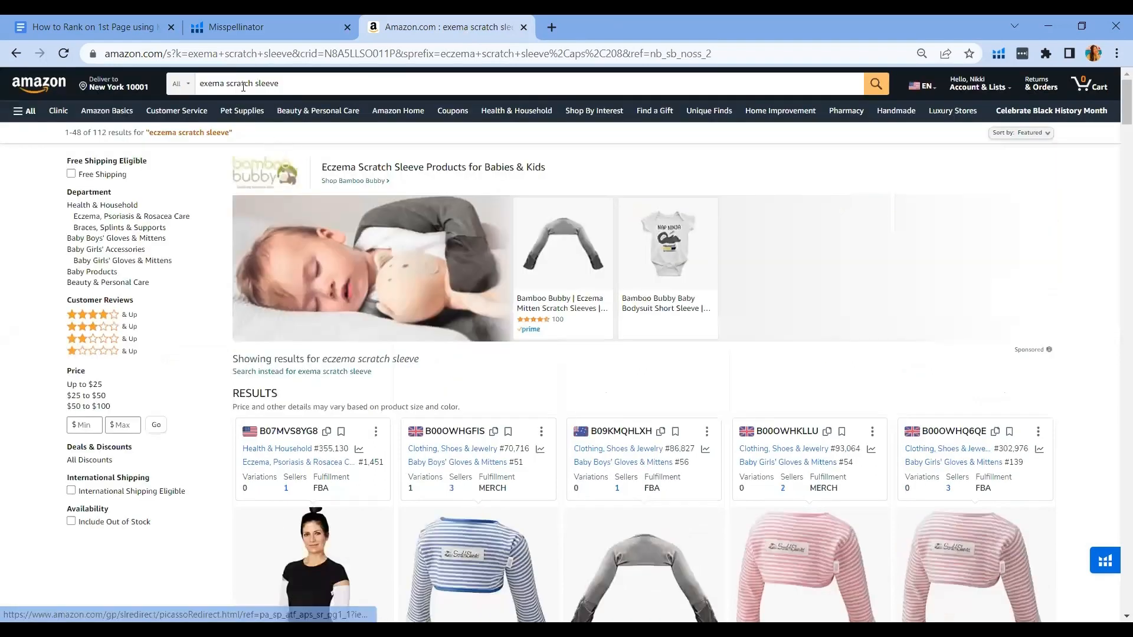
drag(248, 87, 232, 87)
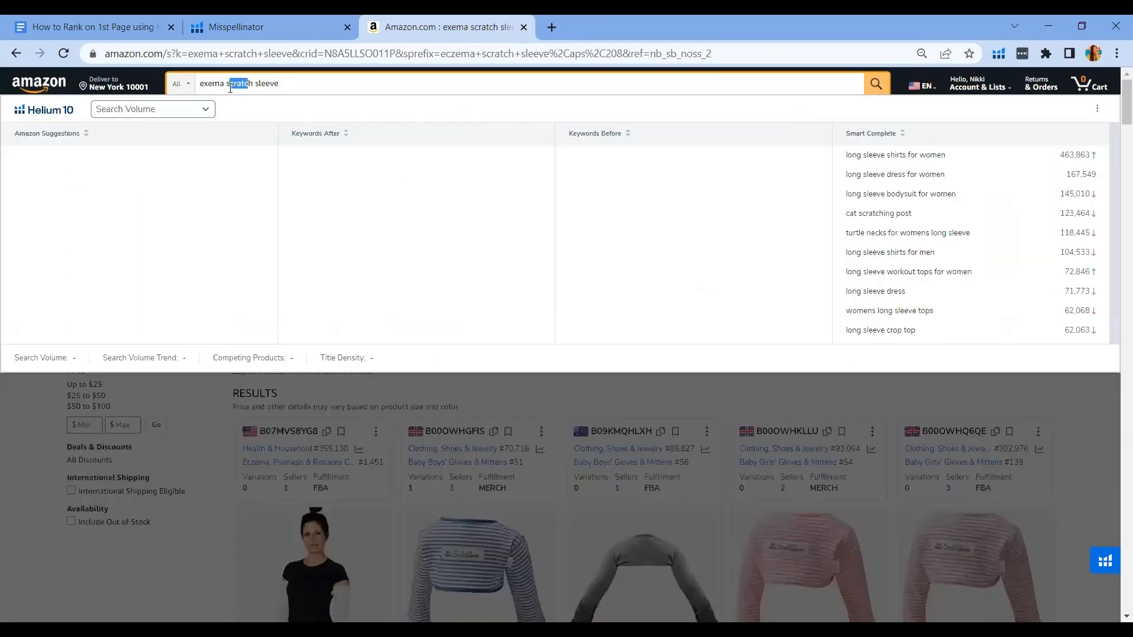
text(rac)
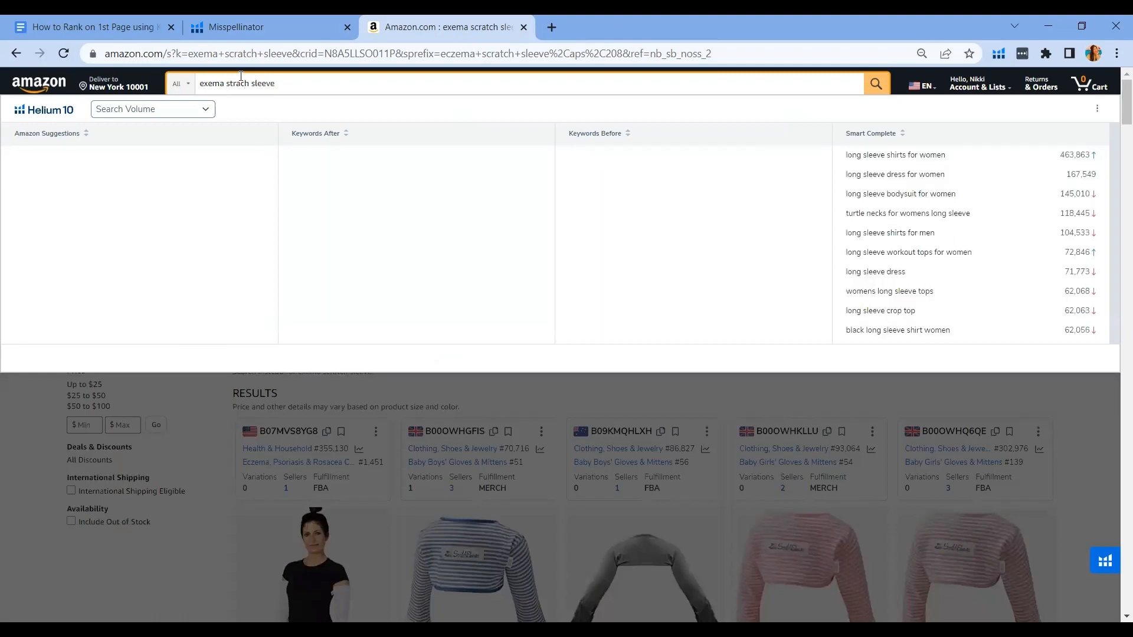
Step: Return to Misspellinator and select the misspelling "sleev" under the sleeve keyword
click(219, 23)
scroll(650, 430, down, 8)
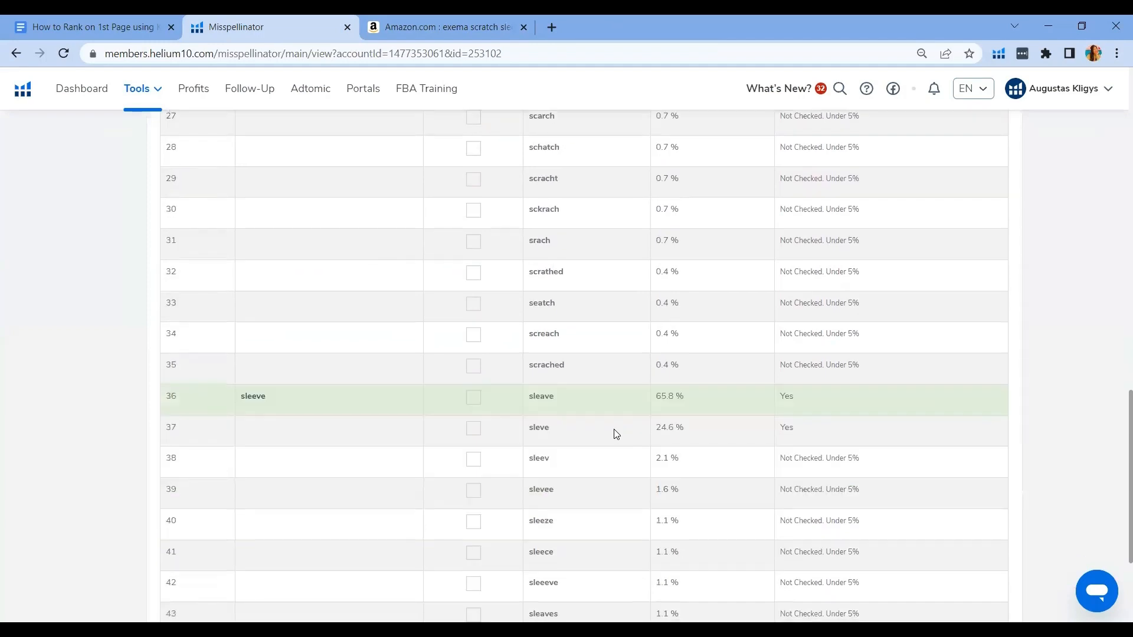
scroll(615, 434, down, 2)
click(473, 312)
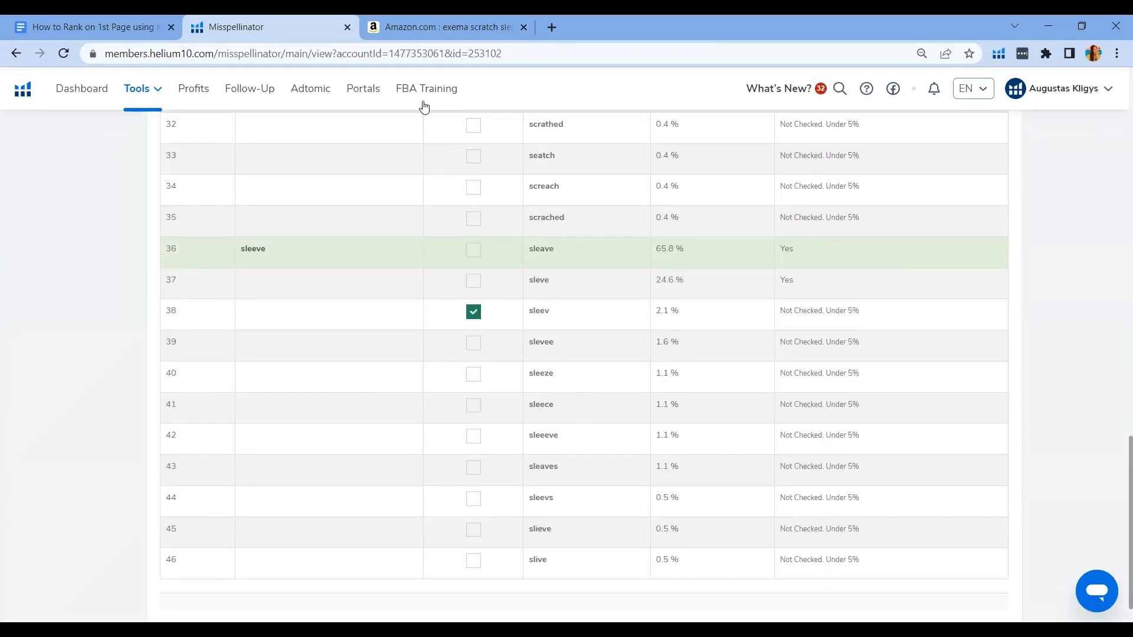
Step: Search Amazon for "exema strach sleev" and skim the product results
click(443, 26)
key(BackSpace)
key(Return)
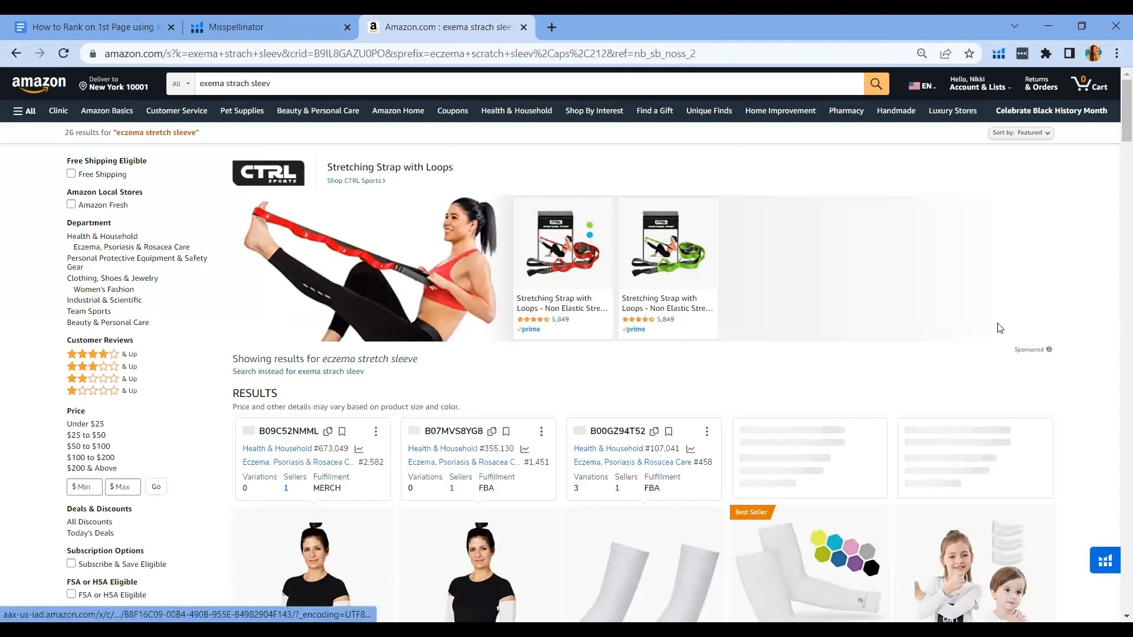
scroll(1050, 319, down, 10)
scroll(1060, 340, down, 10)
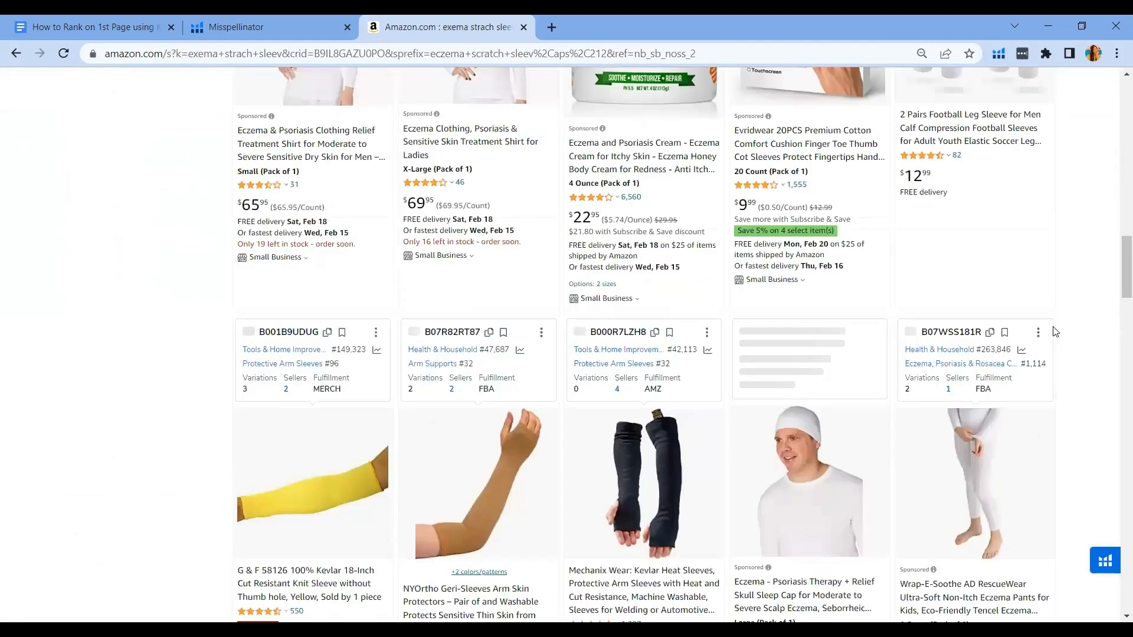
scroll(1079, 346, up, 15)
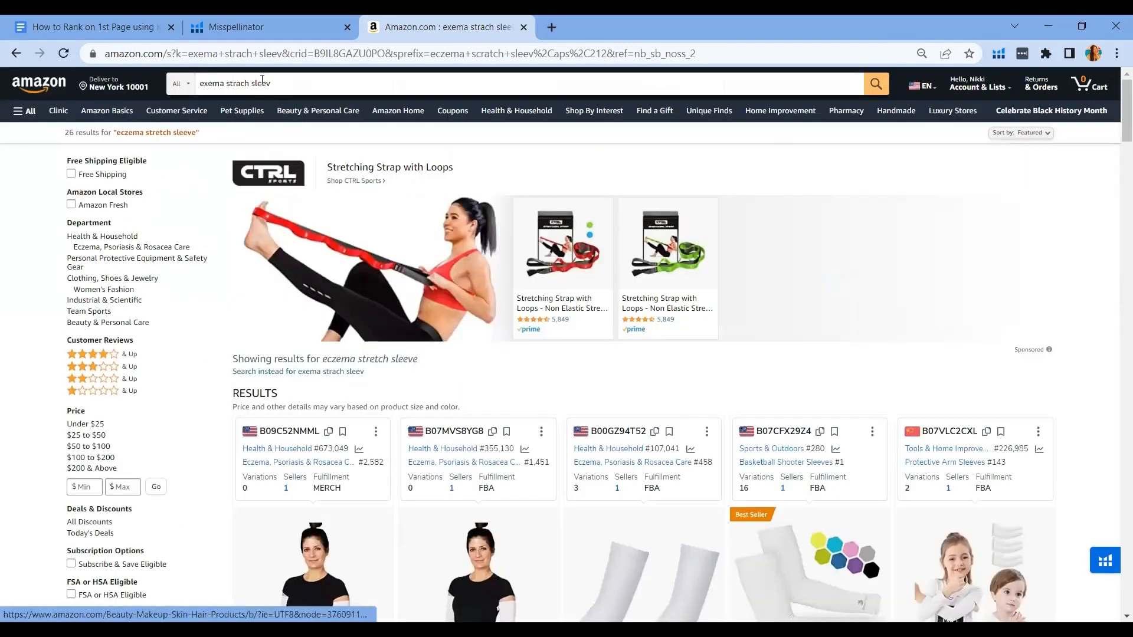
Step: Highlight the misspelled query in the Amazon search field and review which products are listed for it
drag(276, 83, 200, 79)
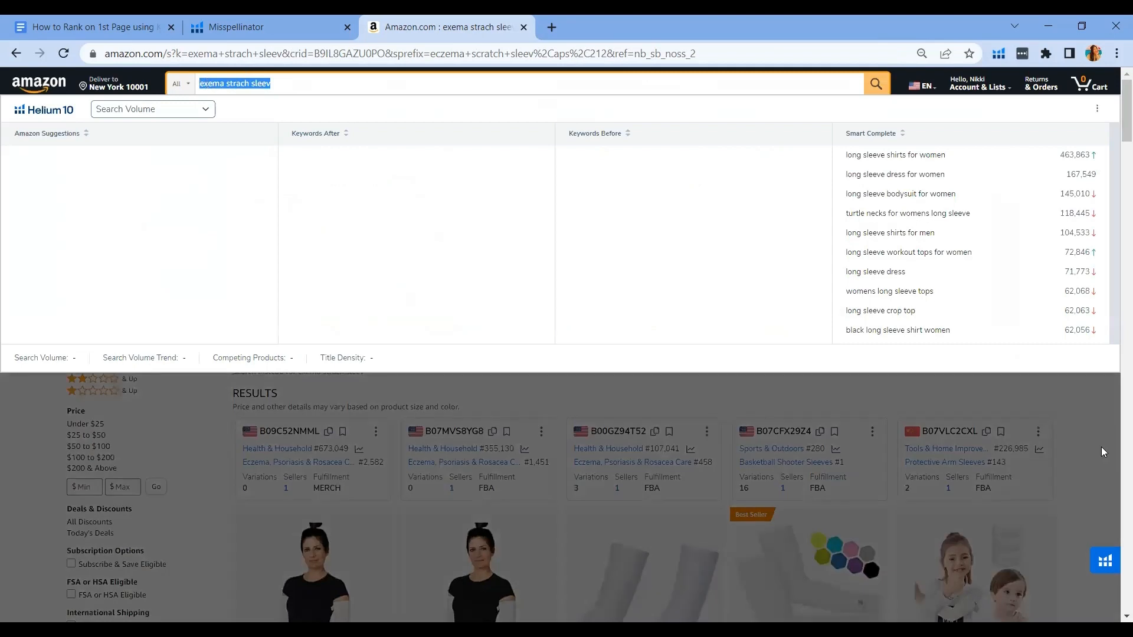
scroll(1102, 452, down, 4)
scroll(318, 265, down, 1)
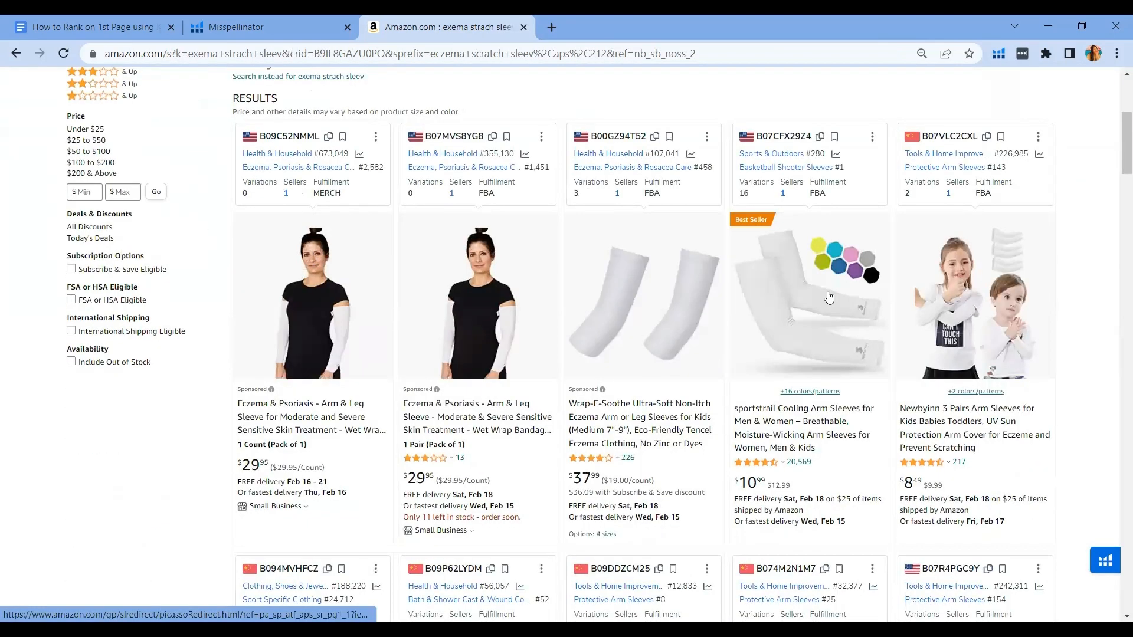
scroll(1078, 315, down, 15)
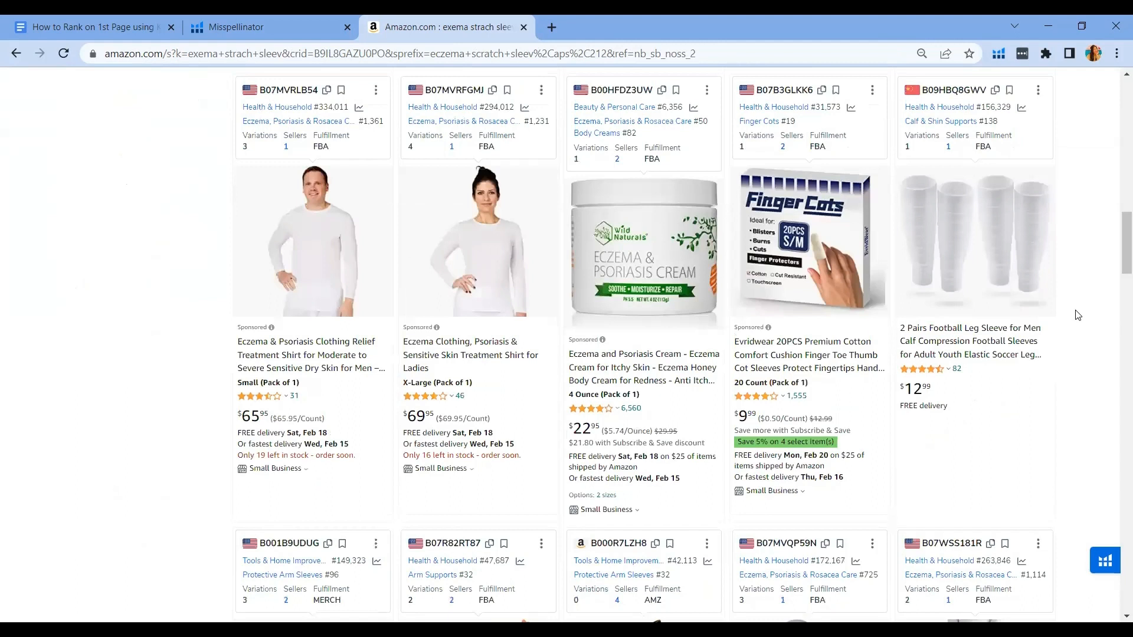
Step: Compare the products listed for "exema strach sleev" with those for the correctly spelled "Eczema scratch sleeve" in a separate Amazon search
scroll(1075, 304, down, 15)
scroll(909, 289, up, 10)
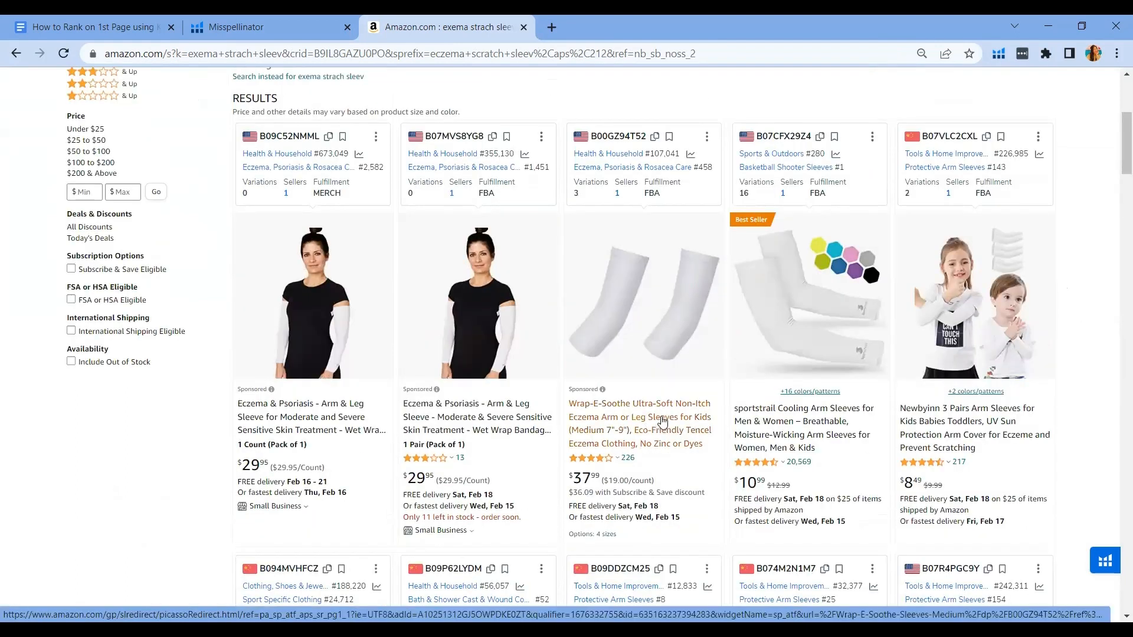
scroll(503, 257, up, 3)
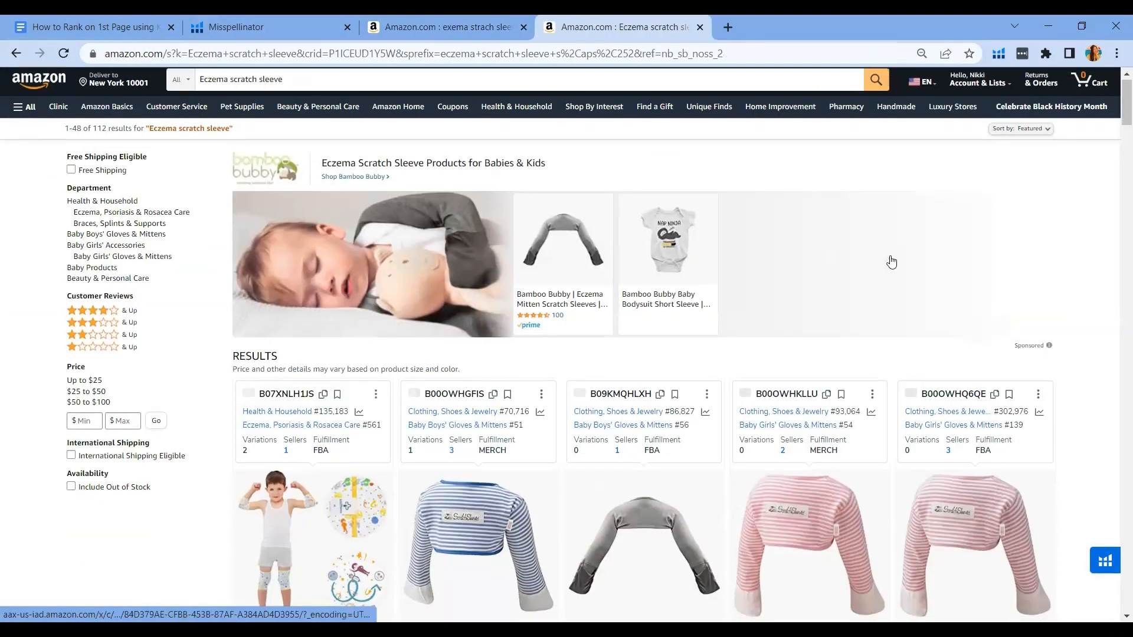
scroll(569, 265, down, 7)
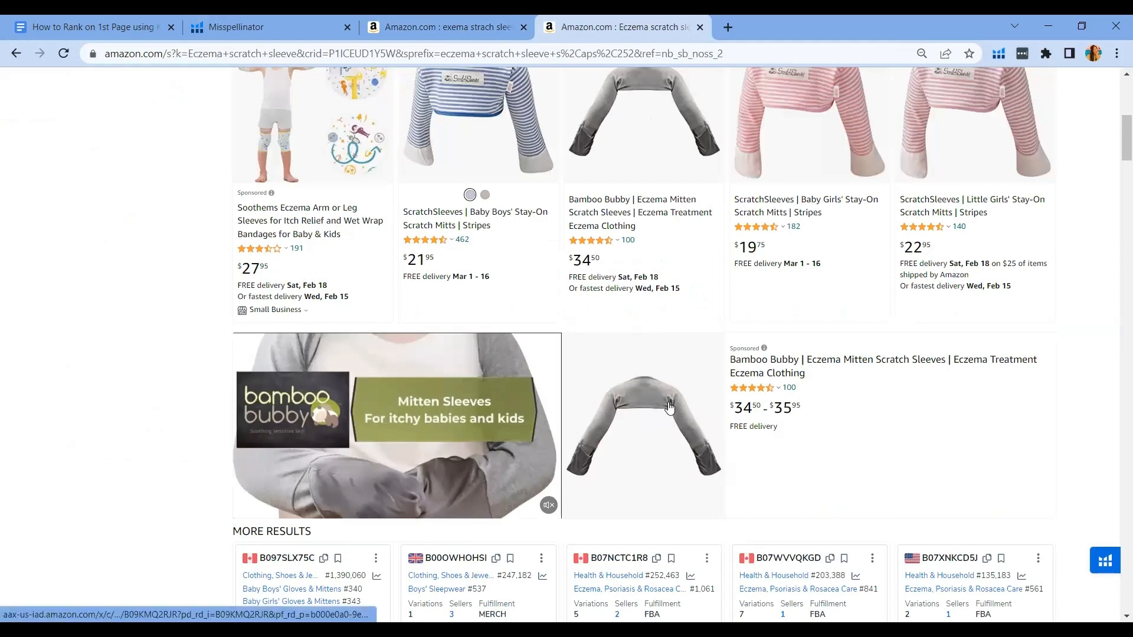
scroll(620, 336, down, 1)
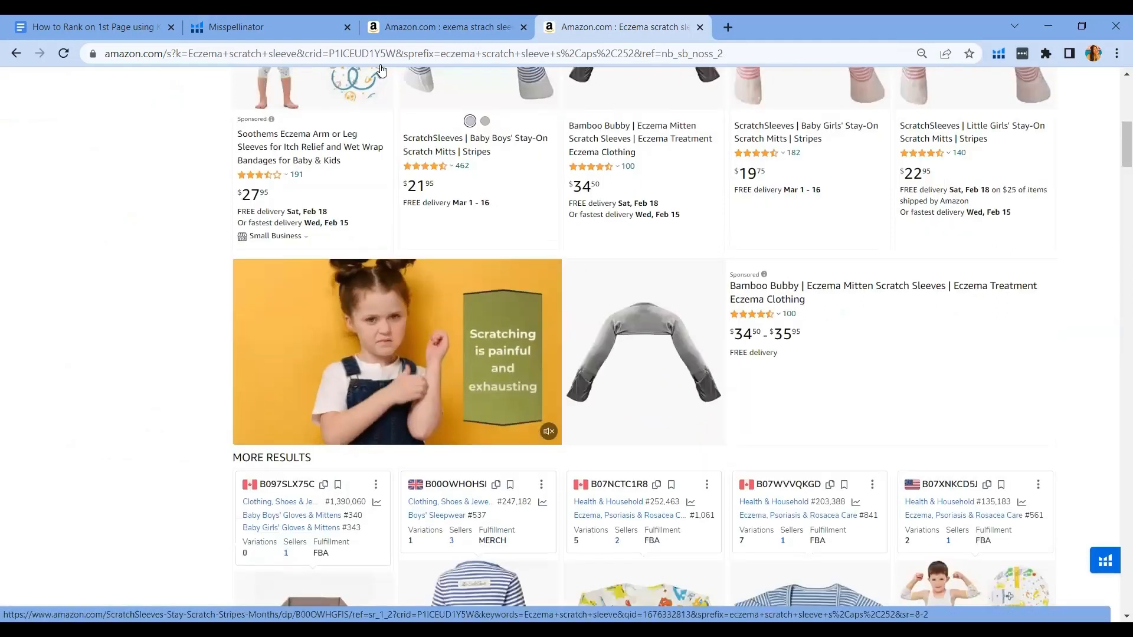
Step: Return to the "exema strach sleev" search and highlight its misspelled query in the Amazon search field
click(421, 24)
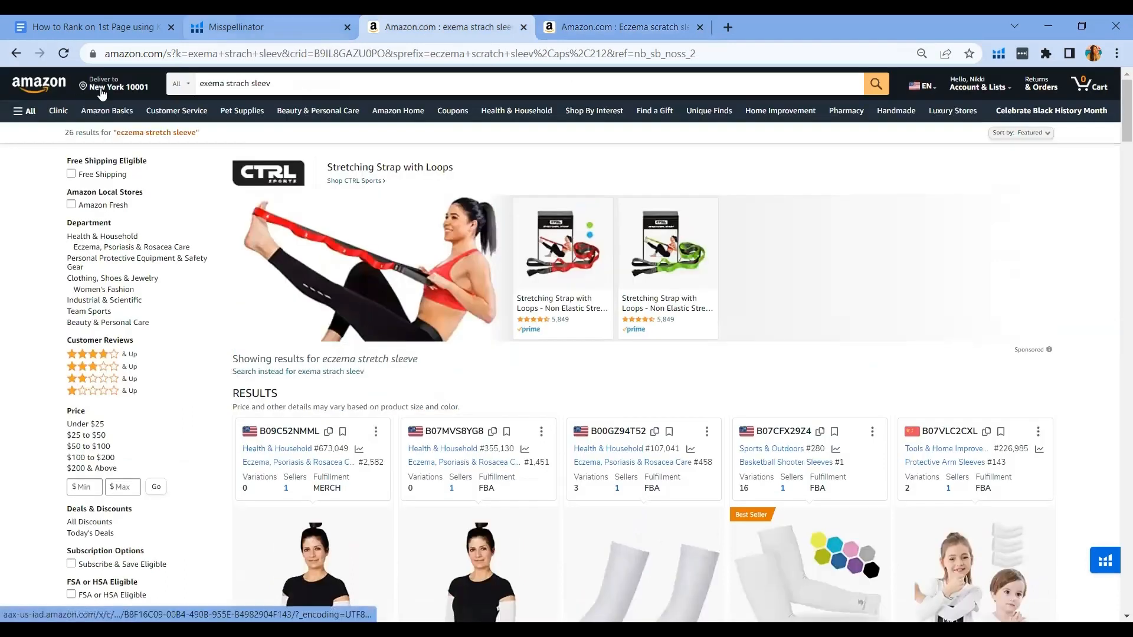
drag(201, 86, 284, 83)
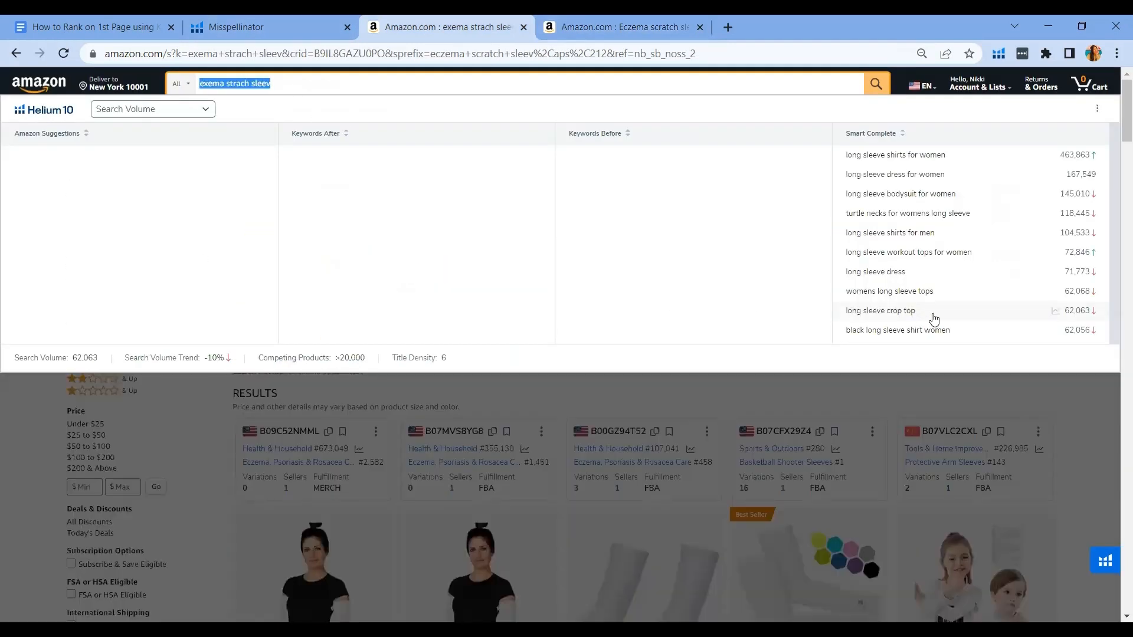
click(1093, 416)
Step: Examine the product listings for "exema strach sleev" and judge how relevant they are to eczema scratch sleeves
scroll(1092, 412, down, 5)
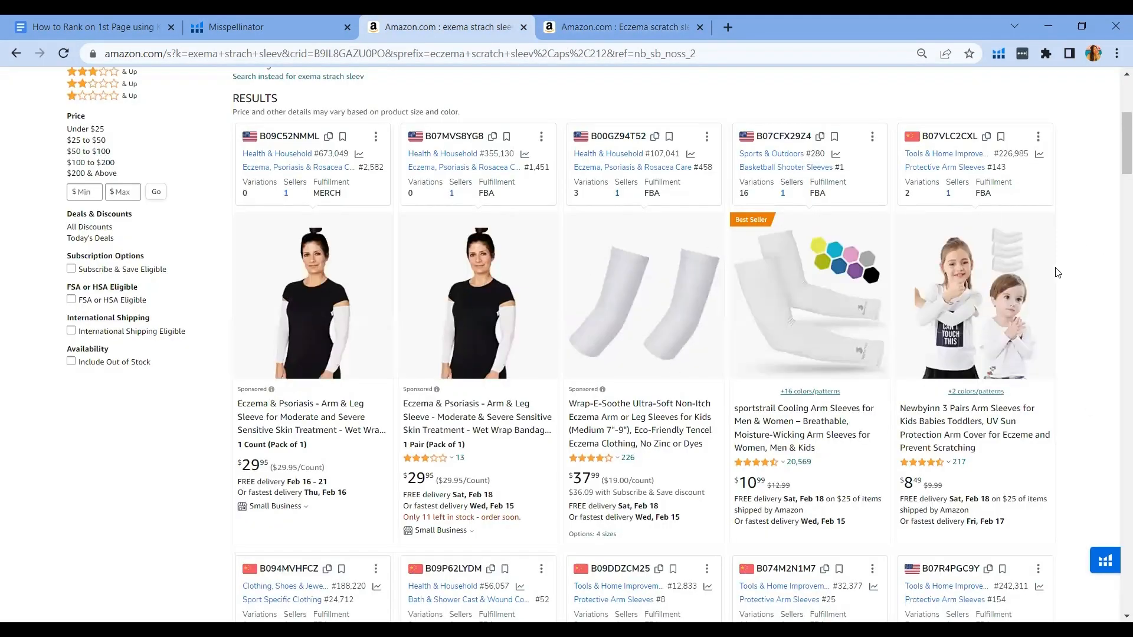
scroll(295, 271, down, 1)
scroll(323, 267, up, 2)
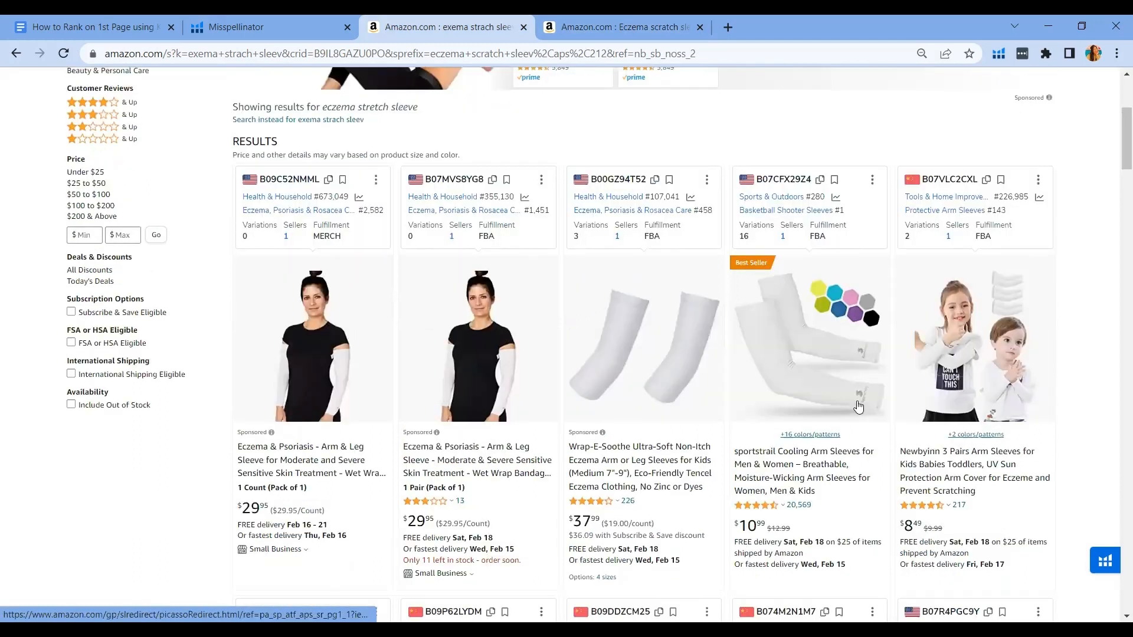
scroll(1089, 326, up, 2)
scroll(540, 288, up, 2)
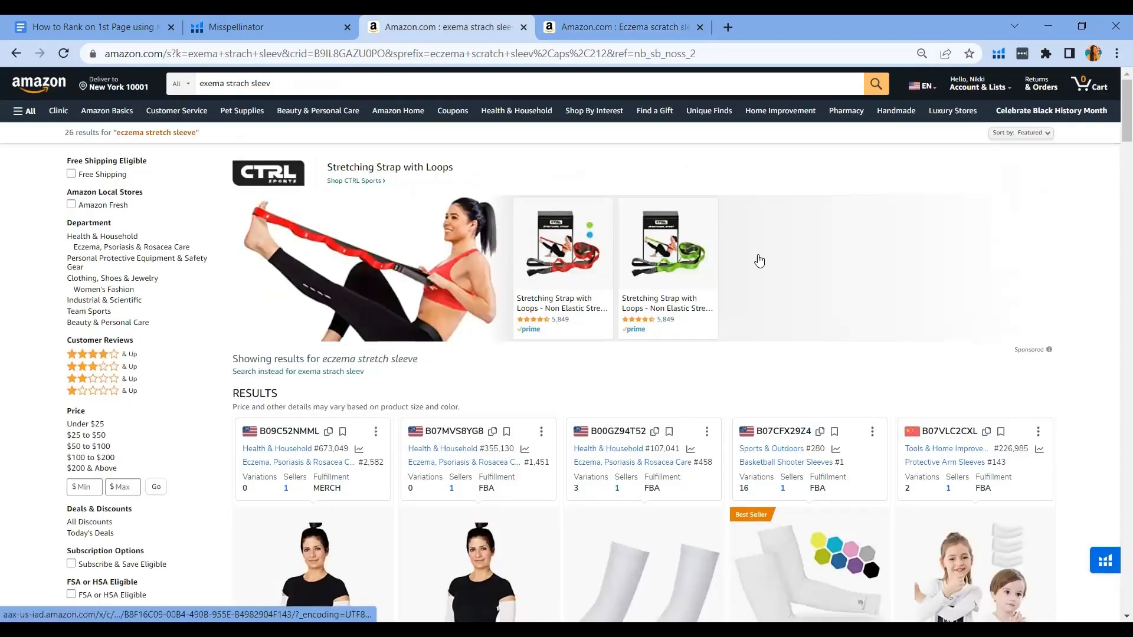
scroll(1101, 420, down, 2)
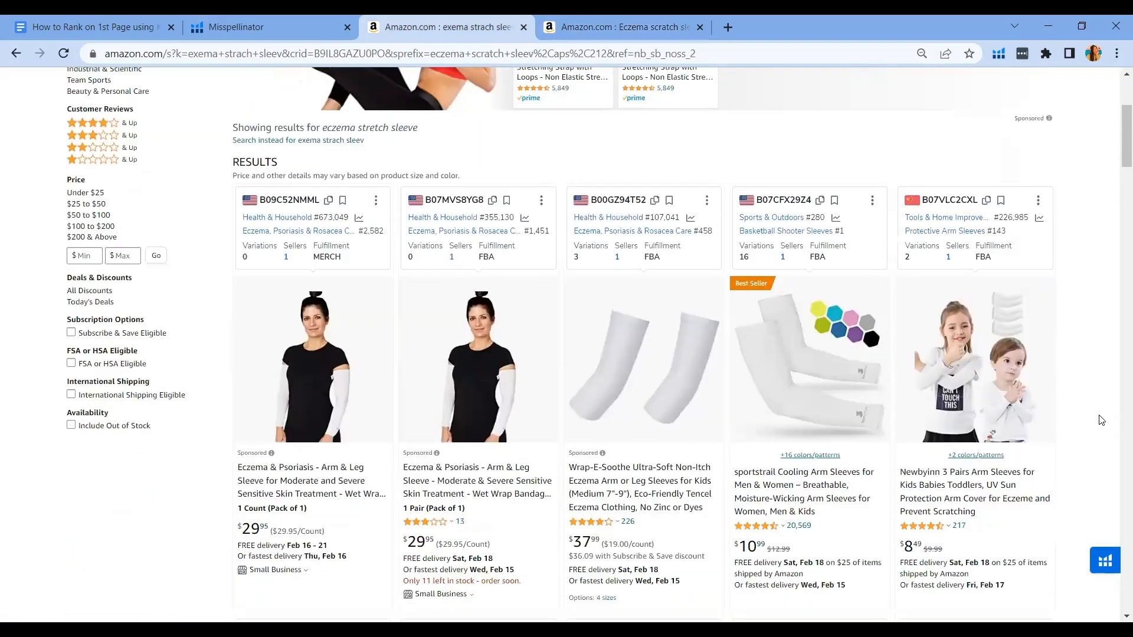
scroll(1101, 413, down, 5)
scroll(1101, 406, down, 5)
scroll(372, 234, up, 10)
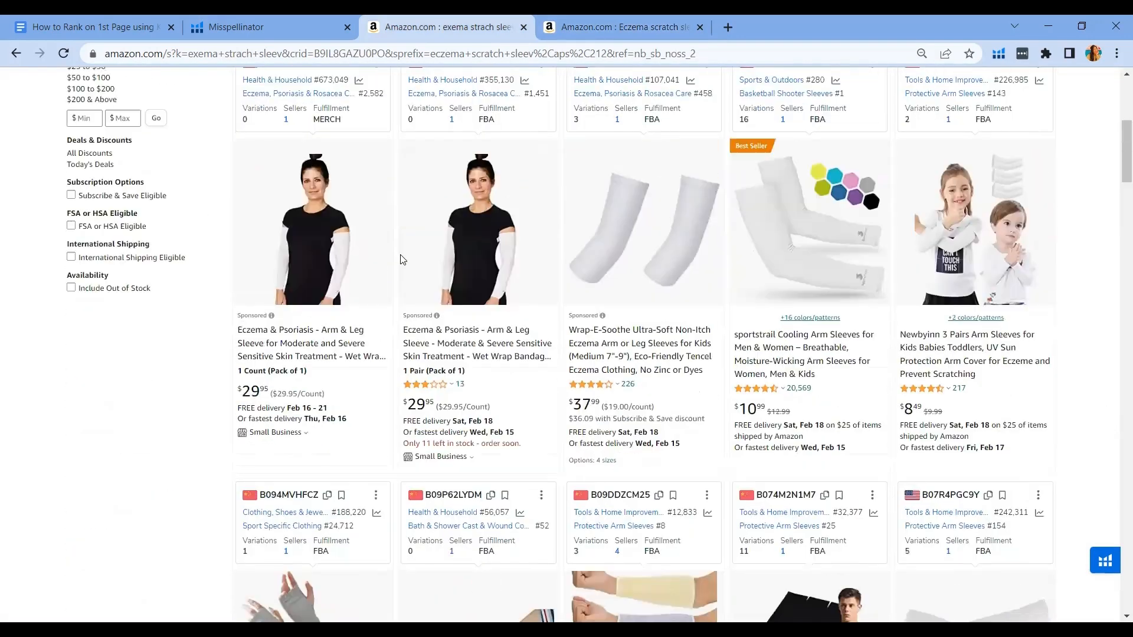
scroll(382, 403, up, 1)
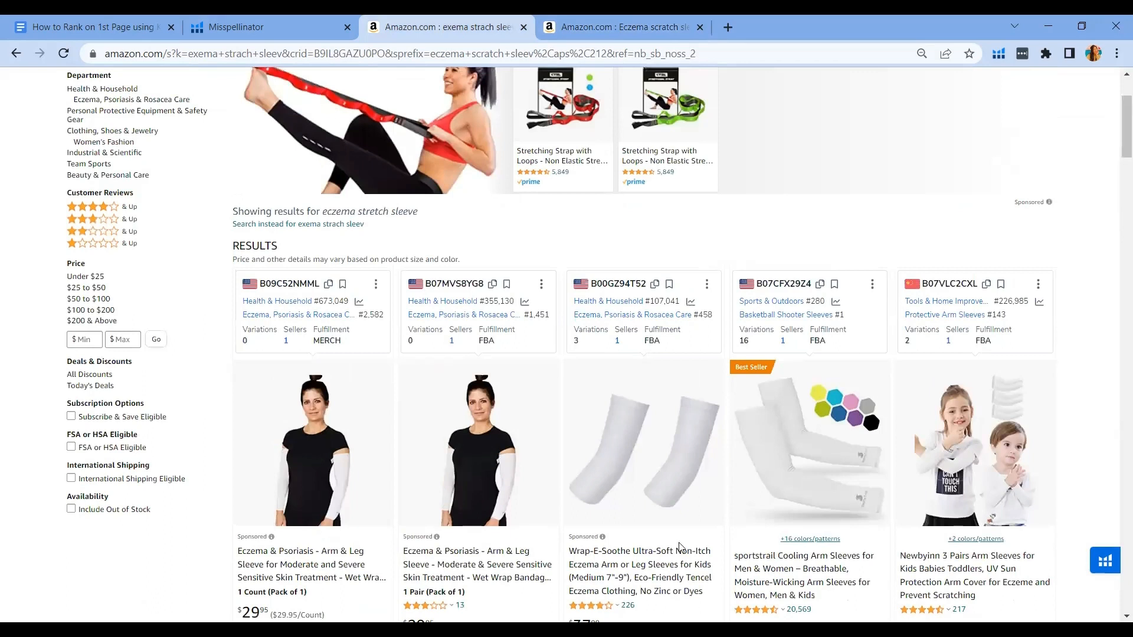
scroll(1030, 344, down, 2)
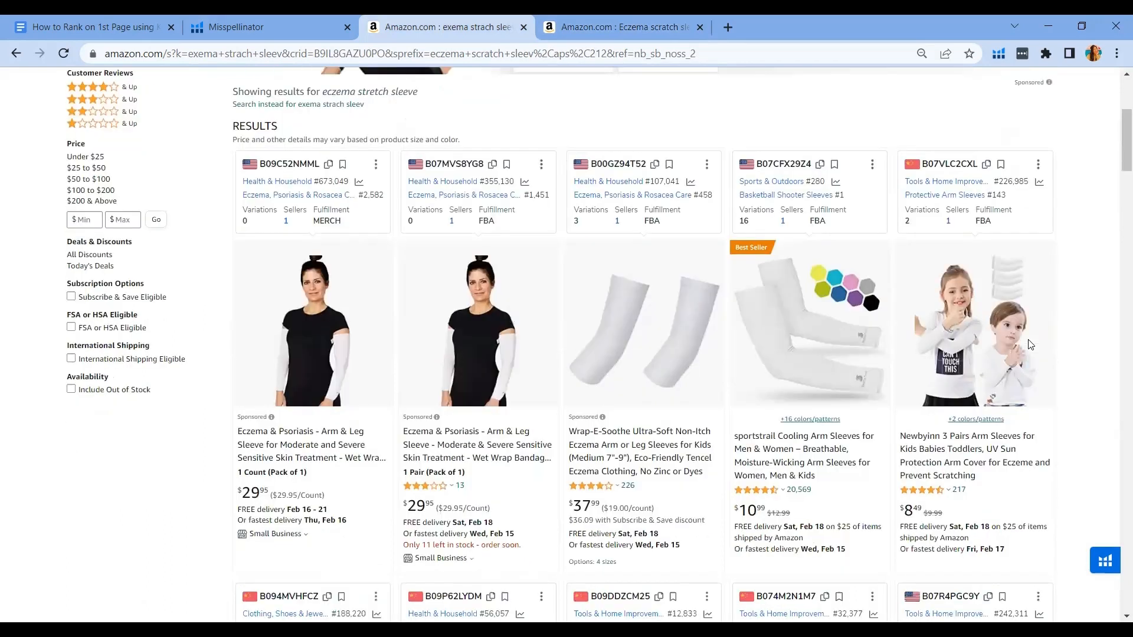
scroll(1030, 344, down, 2)
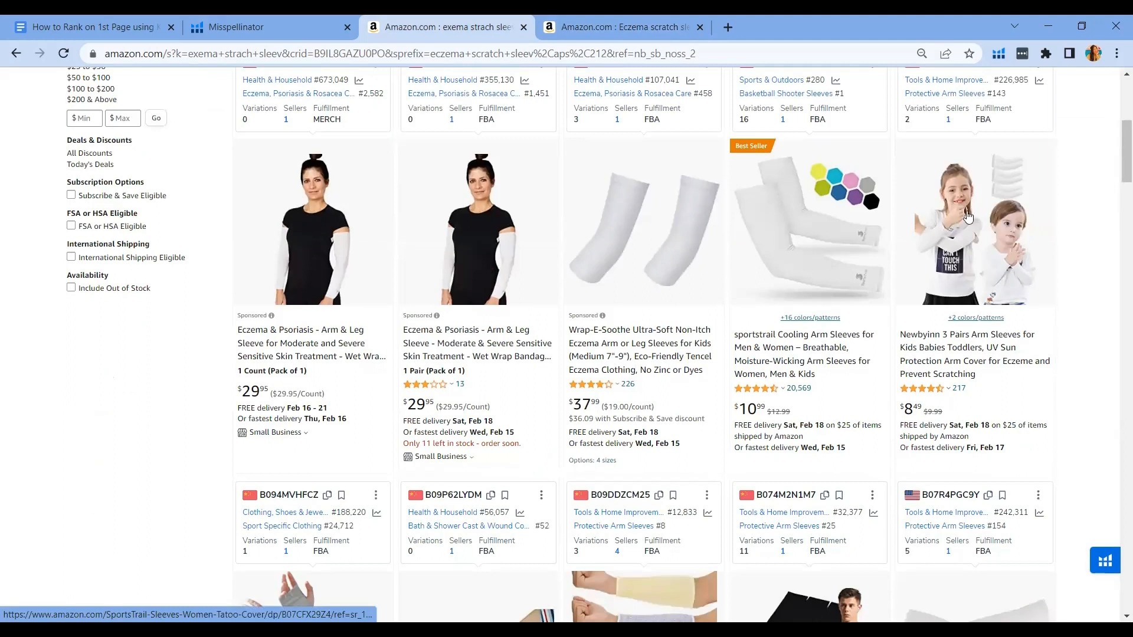
scroll(1057, 289, down, 7)
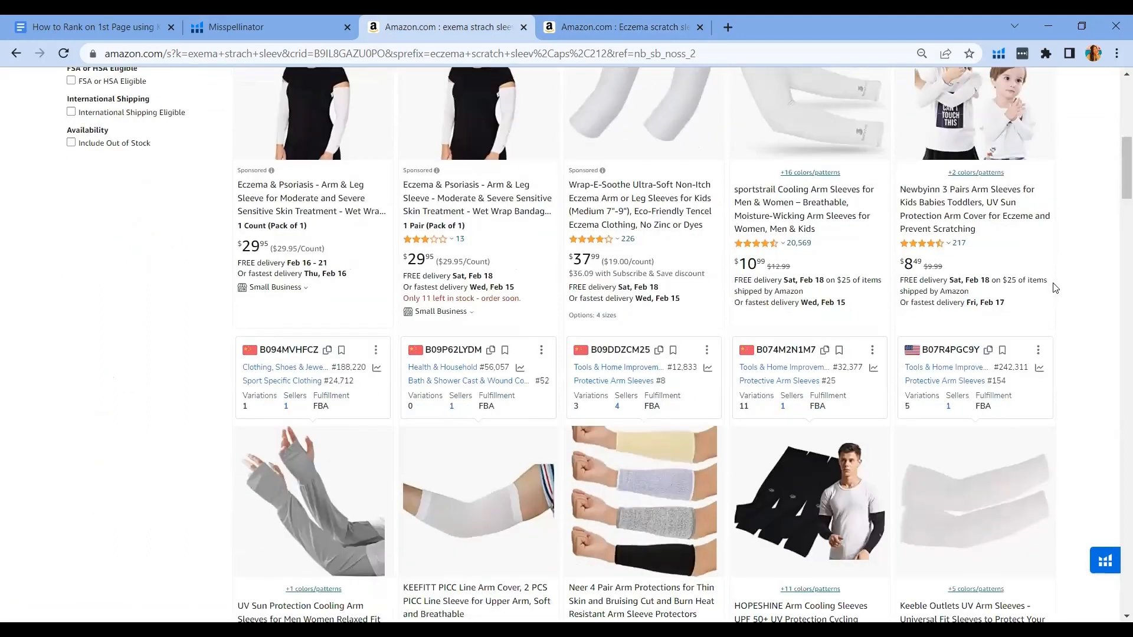
scroll(1061, 293, down, 5)
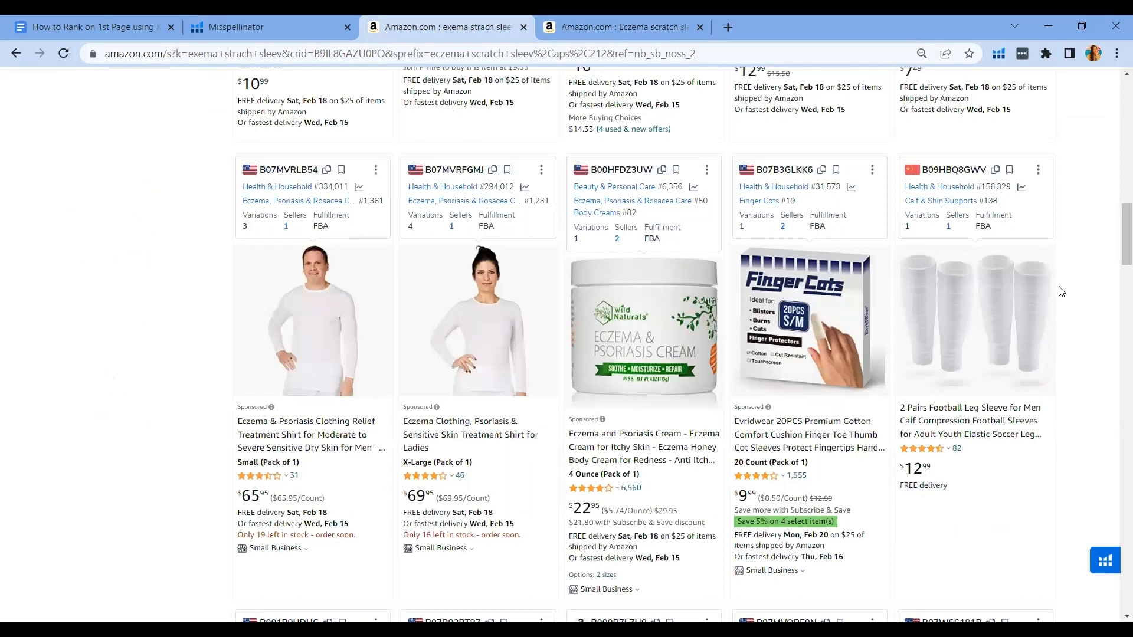
scroll(1061, 289, down, 12)
scroll(1061, 289, up, 7)
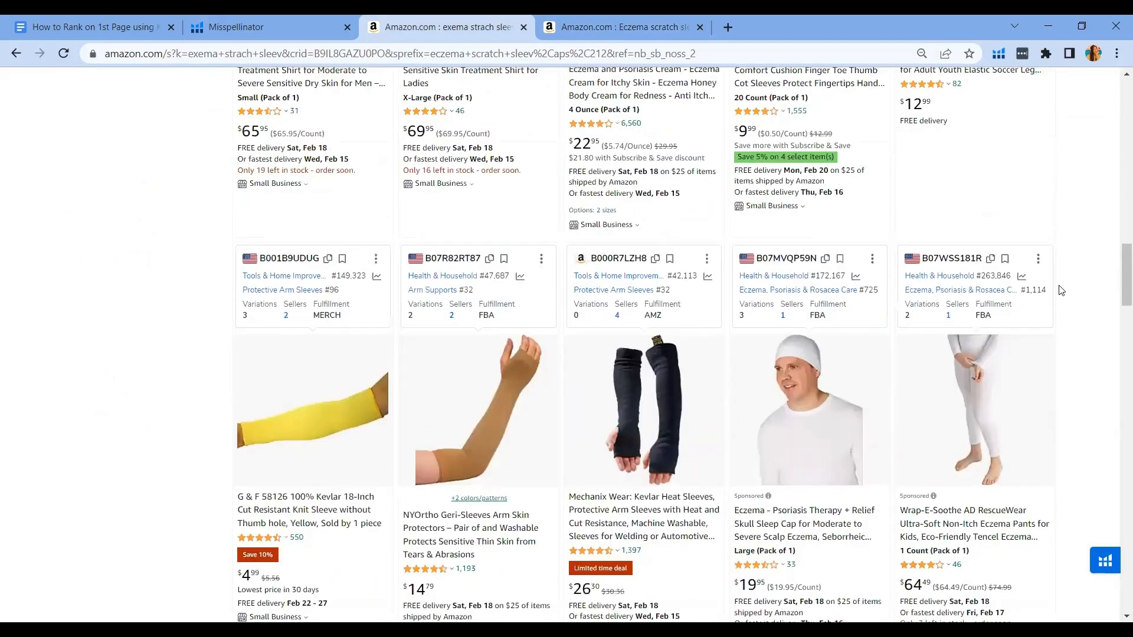
scroll(1061, 289, down, 9)
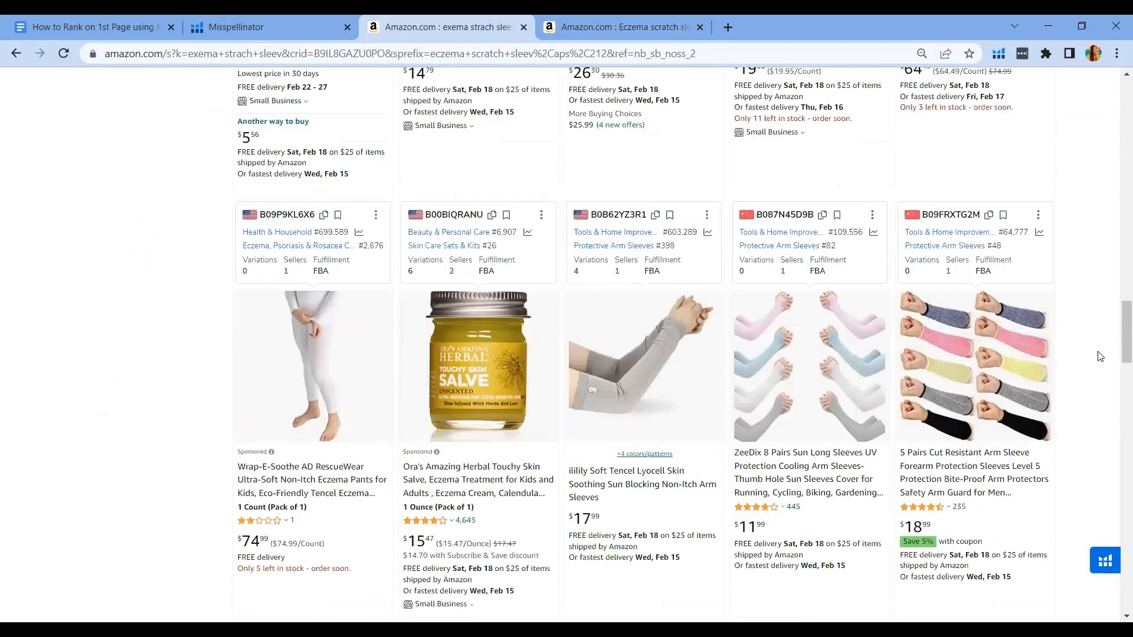
scroll(1099, 356, up, 3)
Step: Return to Misspellinator, select the misspelling "scractch" under the scratch keyword and highlight the word for copying
key(ctrl+Page_Up)
scroll(556, 319, up, 5)
scroll(520, 302, down, 8)
scroll(484, 247, up, 8)
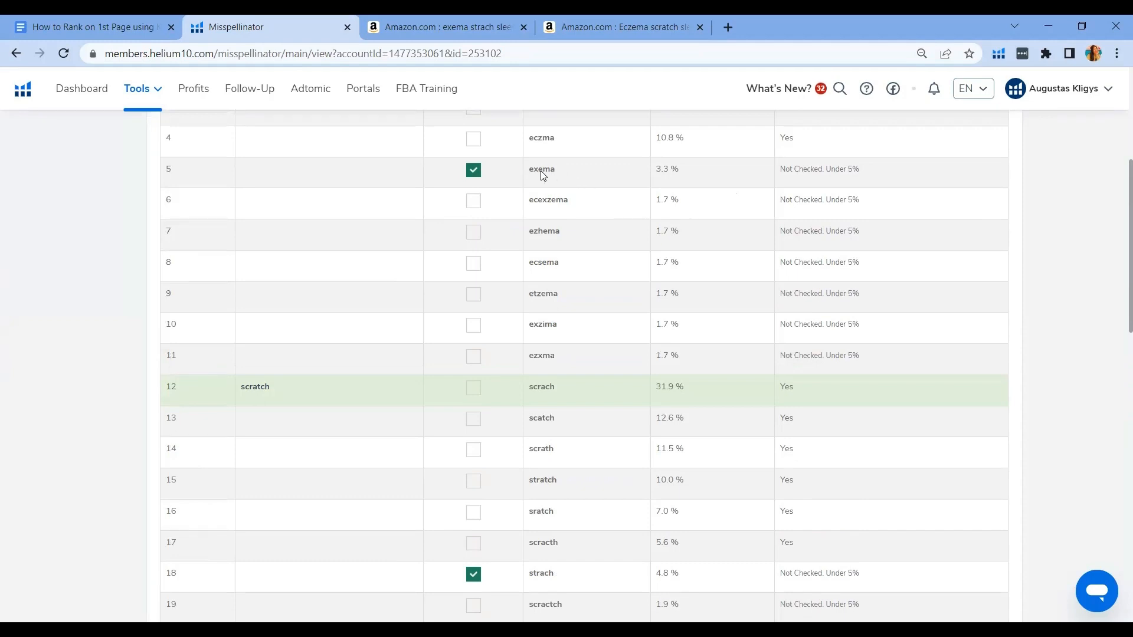
scroll(480, 388, down, 3)
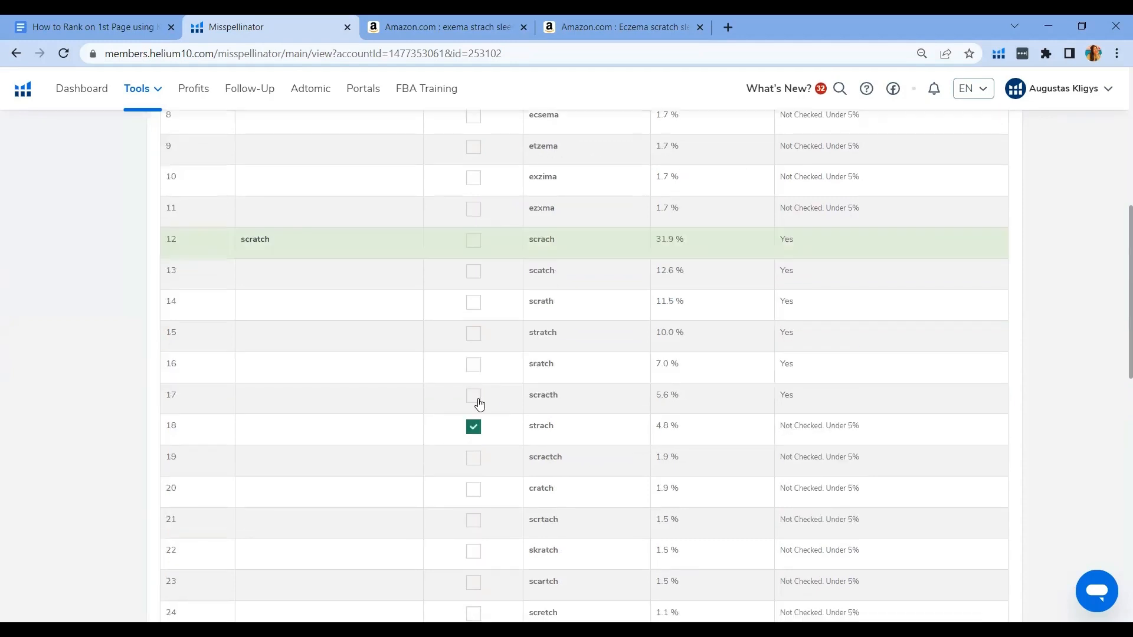
click(475, 461)
double_click(546, 458)
Step: Select the misspelling "slevee" under the sleeve keyword and copy it
scroll(475, 316, down, 10)
scroll(476, 314, down, 2)
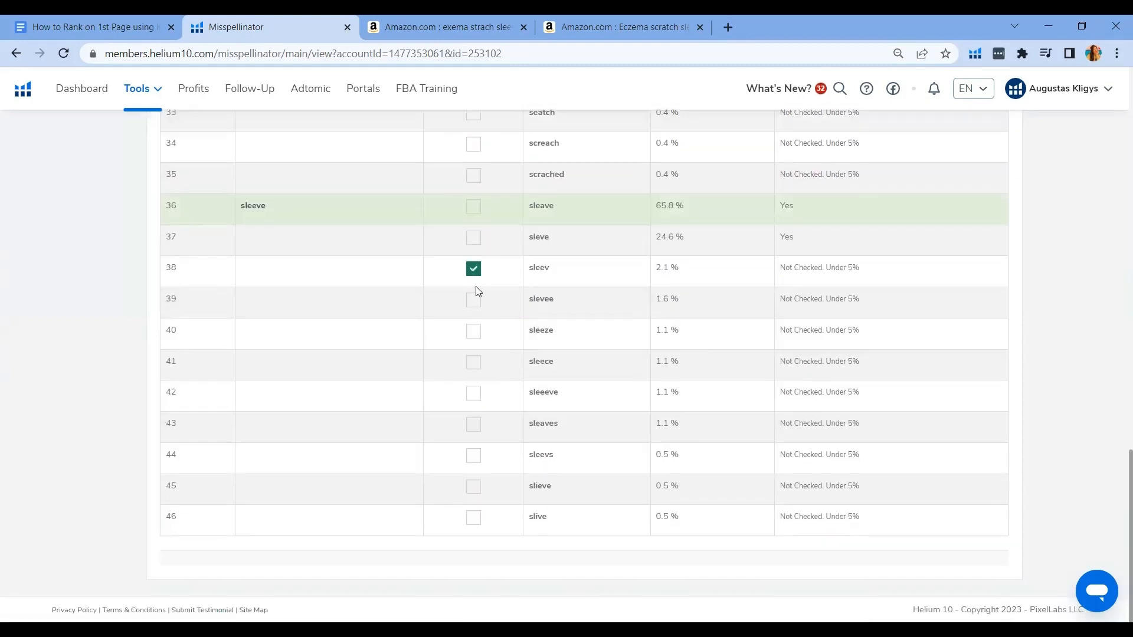
click(471, 302)
drag(557, 299, 527, 306)
key(ctrl+c)
Step: Switch to Amazon and search for "exema scractch slevee"
click(380, 30)
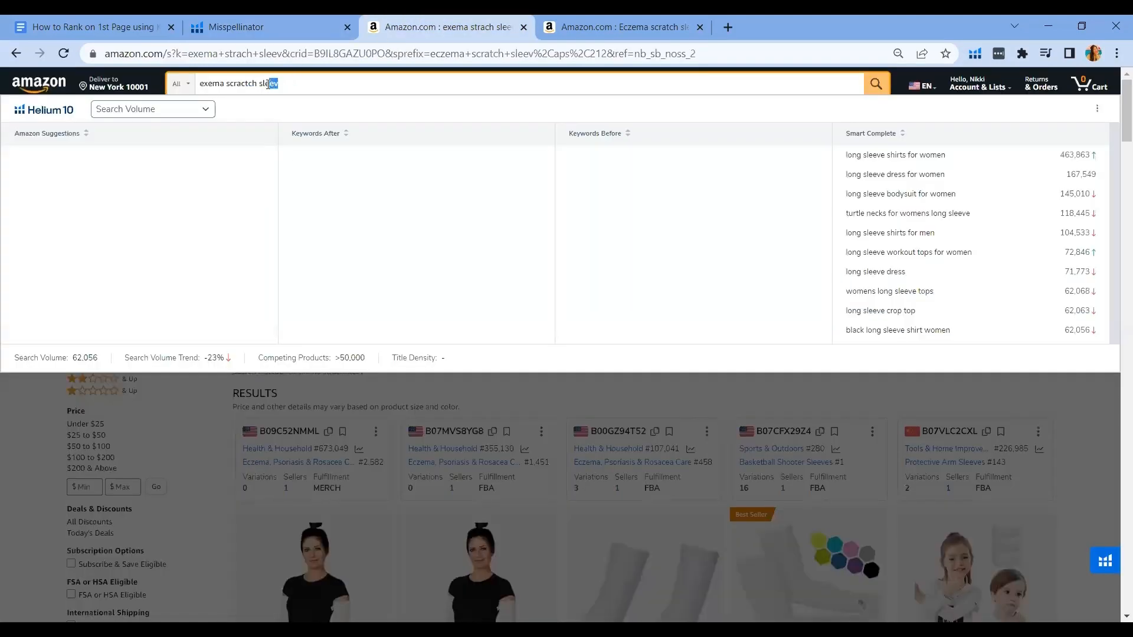
key(ctrl+v)
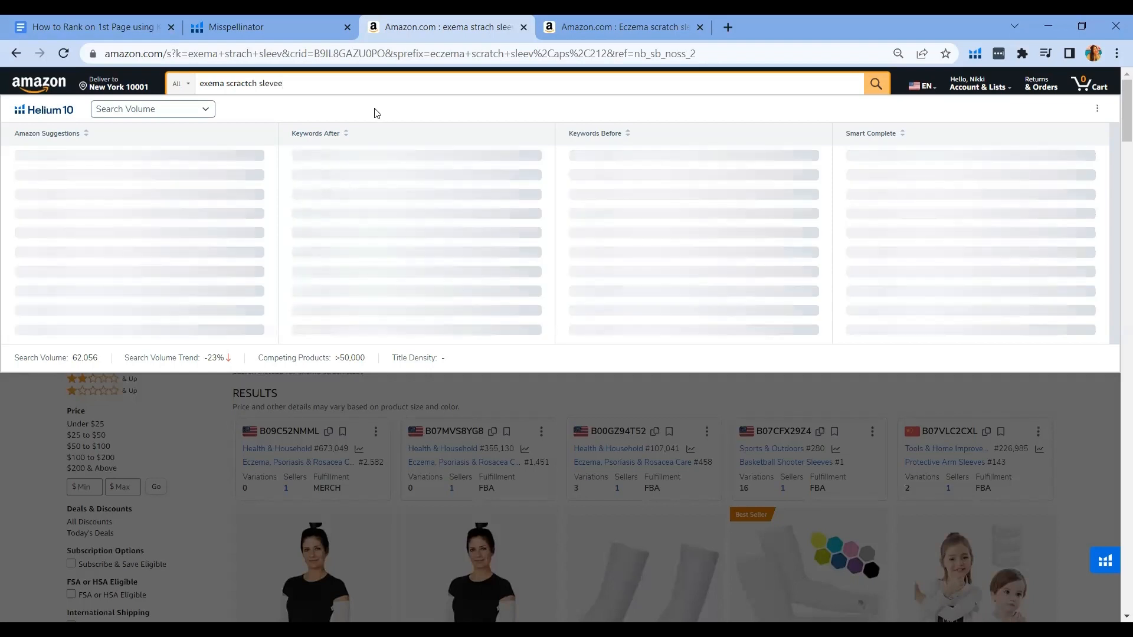
key(Return)
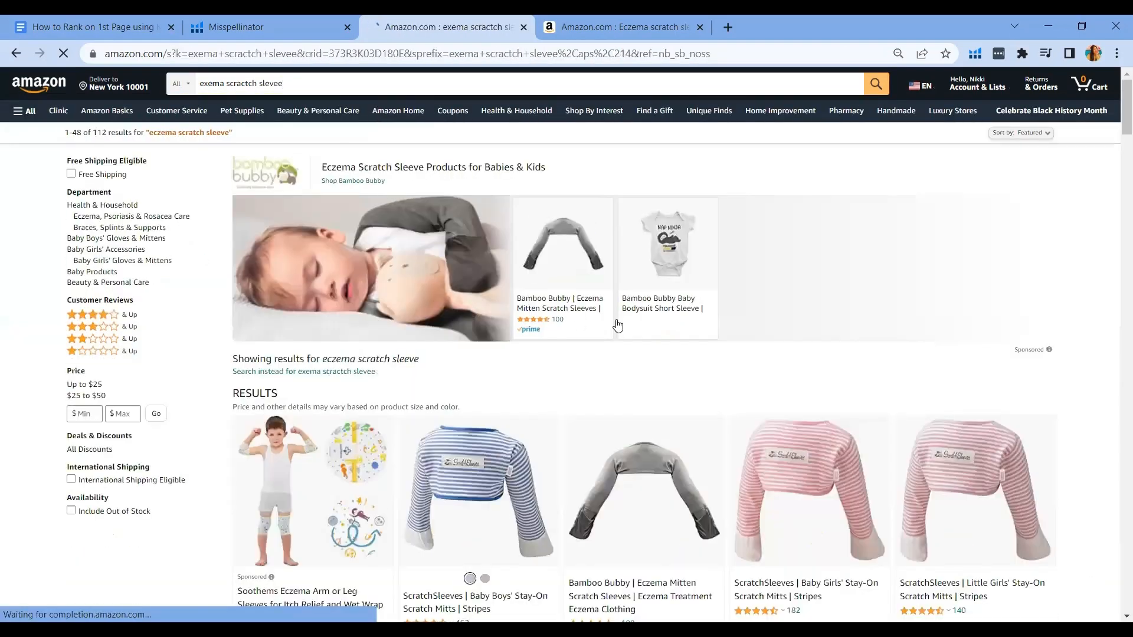
Step: Review the product listings for "exema scractch slevee" and check whether they match the correctly spelled search
scroll(654, 328, down, 3)
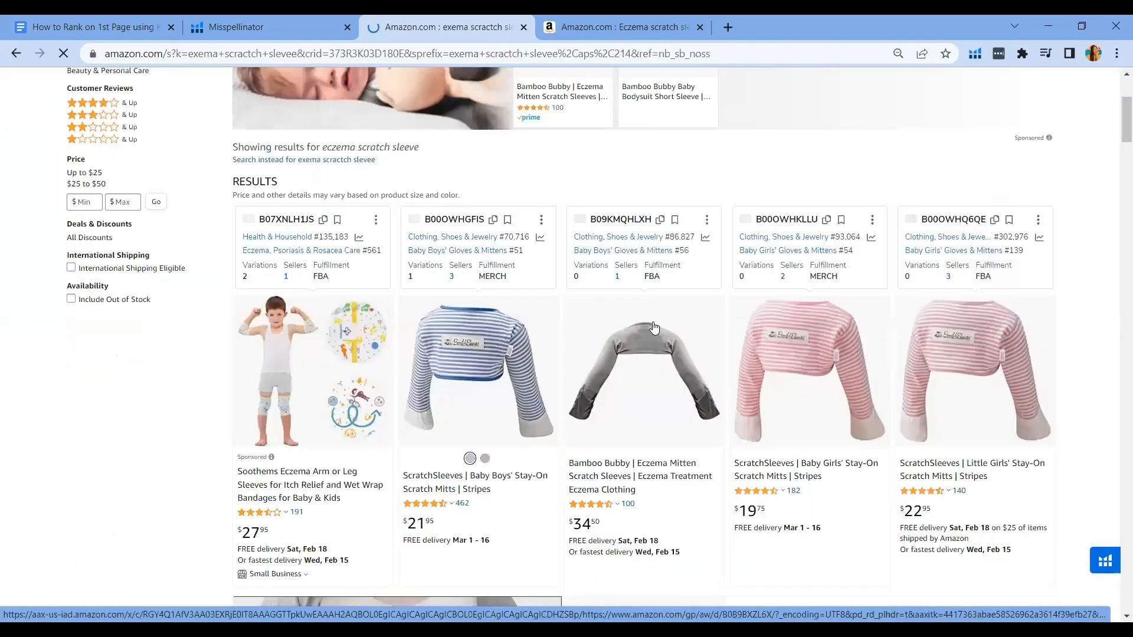
scroll(665, 323, down, 1)
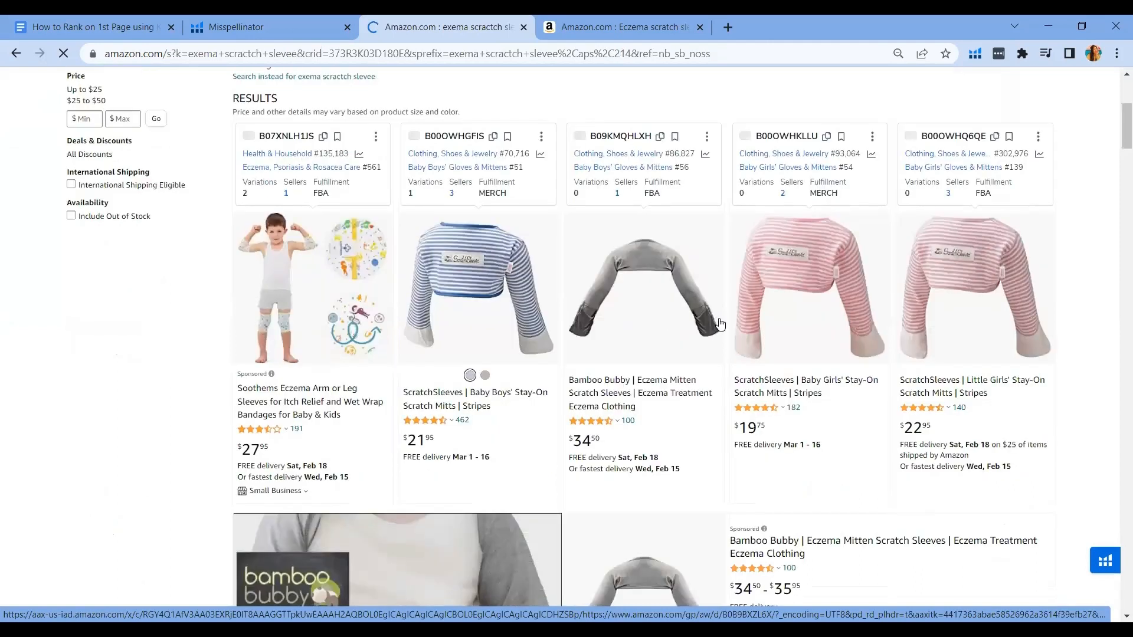
scroll(720, 324, down, 5)
scroll(704, 323, up, 3)
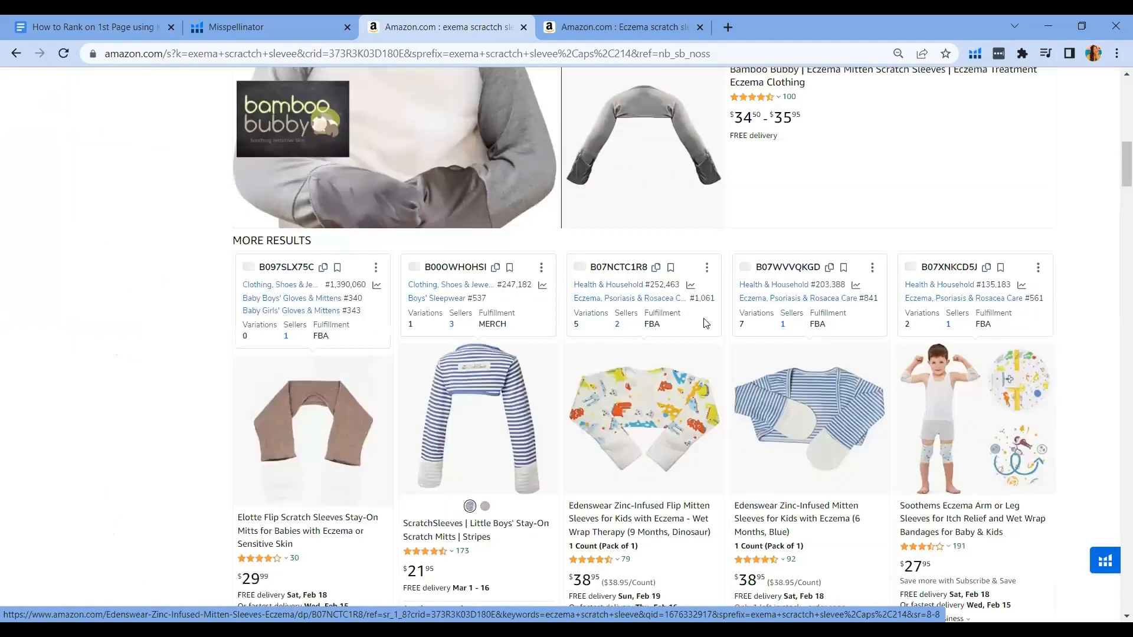
scroll(704, 323, down, 12)
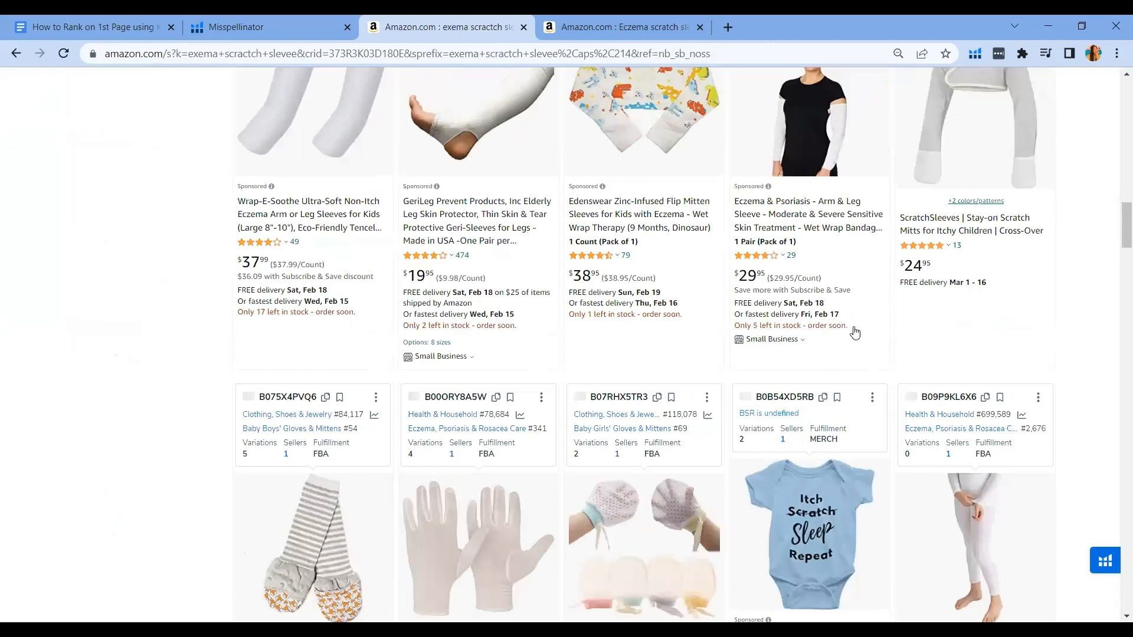
scroll(793, 335, down, 7)
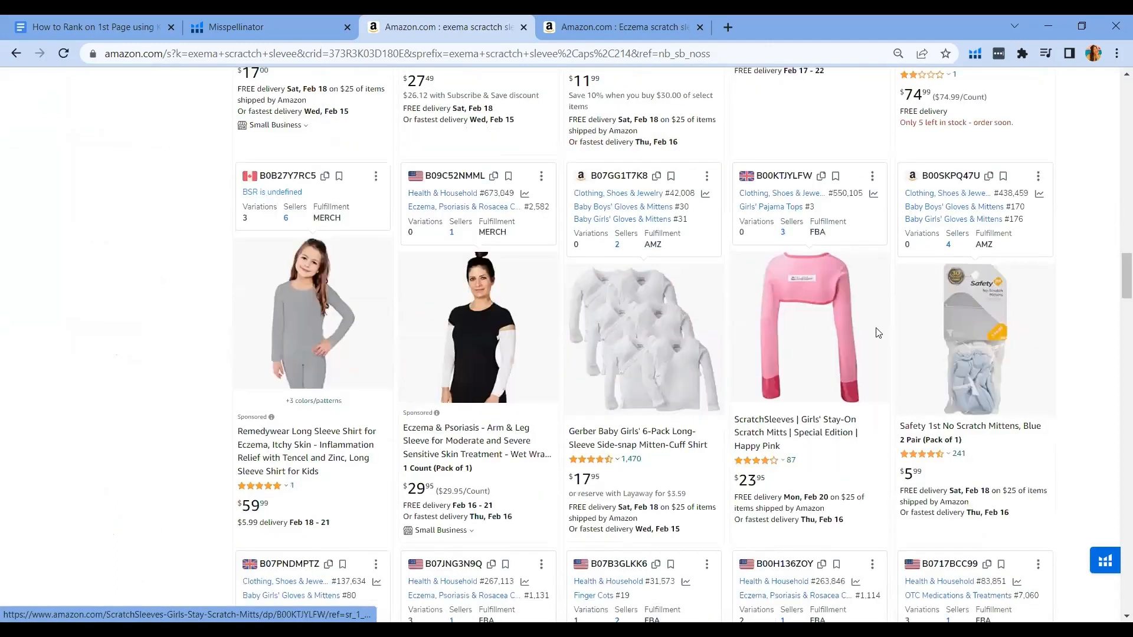
scroll(878, 333, down, 8)
scroll(878, 332, down, 2)
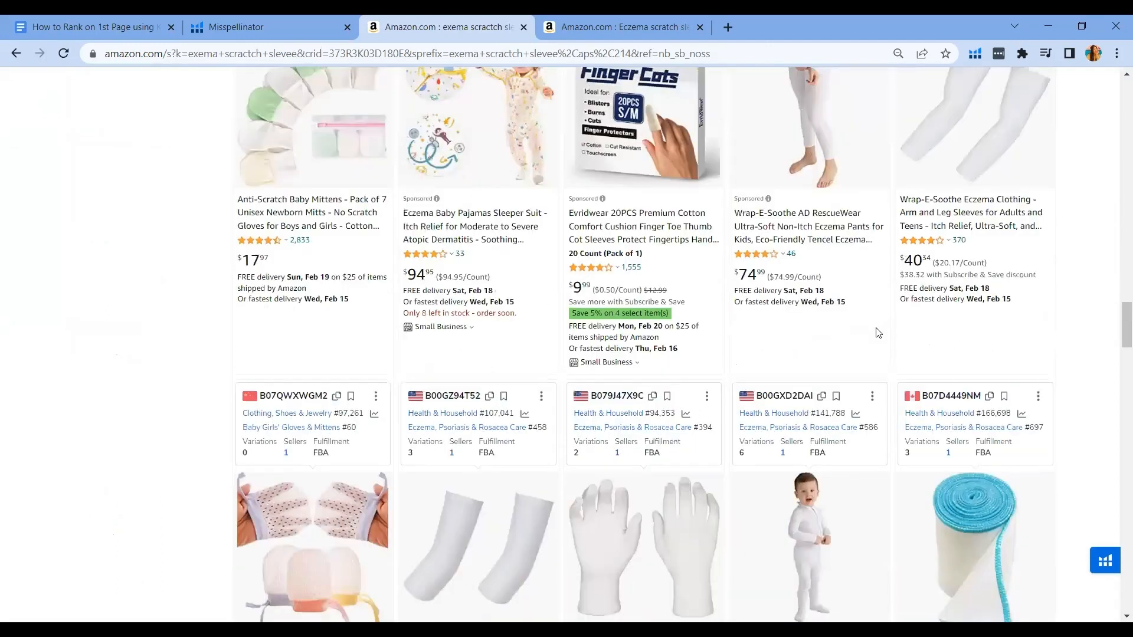
scroll(878, 333, down, 5)
scroll(877, 333, up, 10)
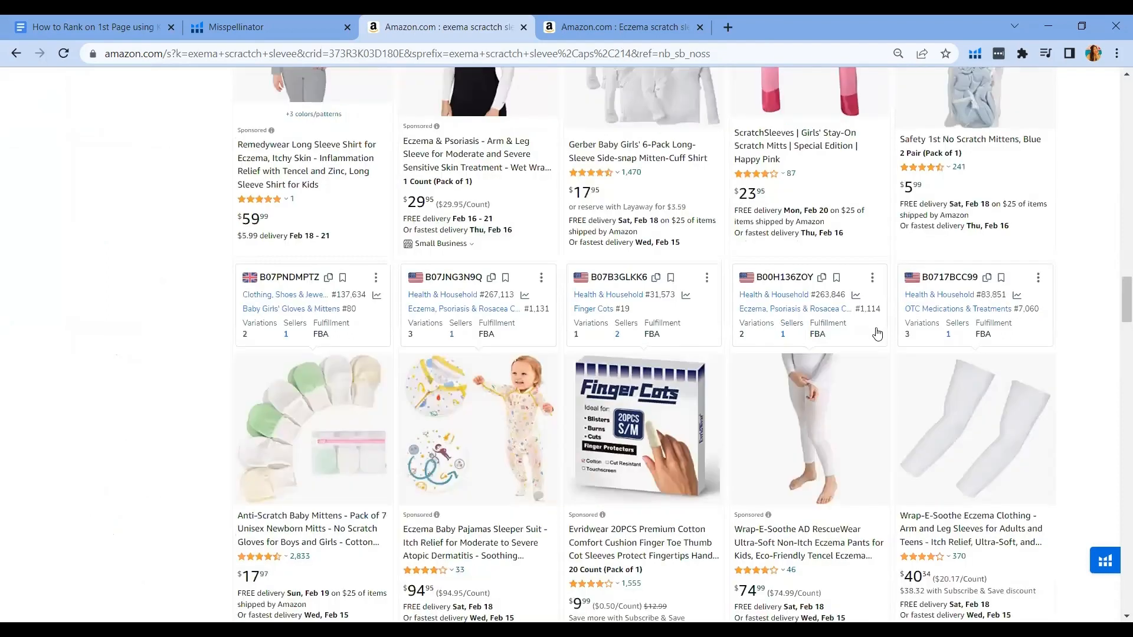
scroll(877, 334, up, 10)
scroll(877, 334, down, 3)
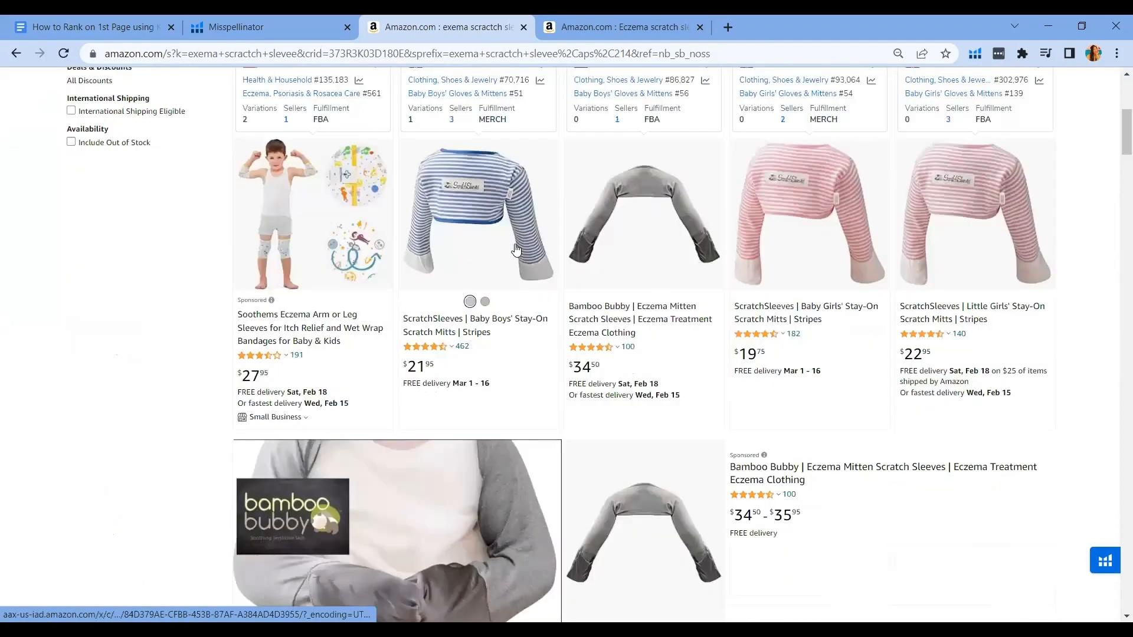
scroll(514, 245, up, 2)
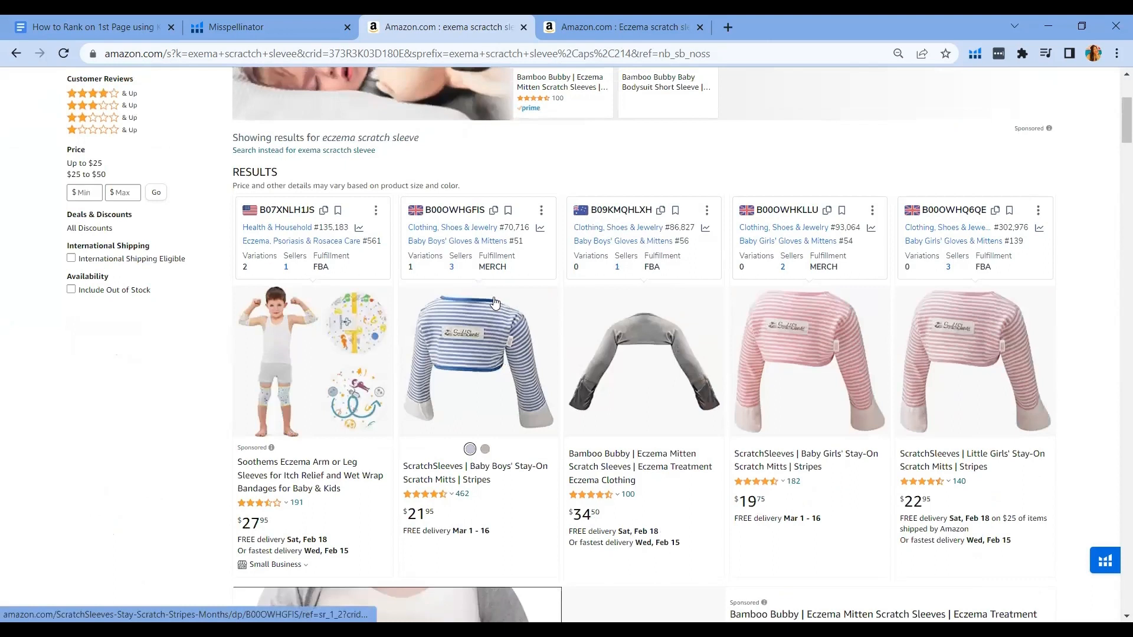
Step: Highlight the misspelled query "exema scractch slevee" in the Amazon search field
scroll(300, 153, up, 4)
click(290, 86)
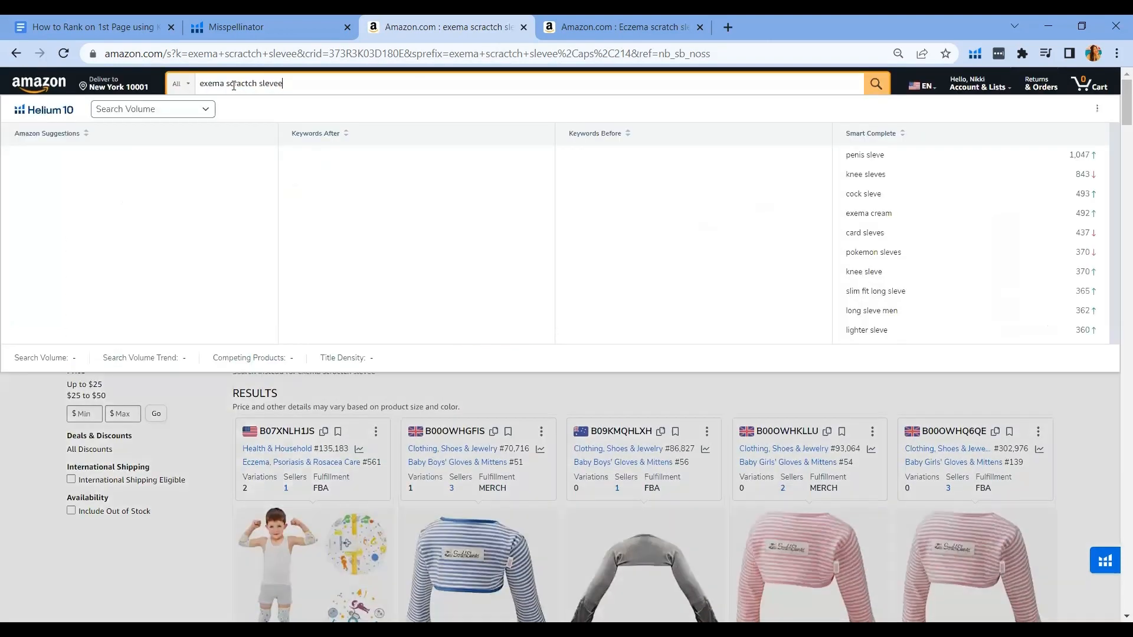
drag(286, 84, 205, 80)
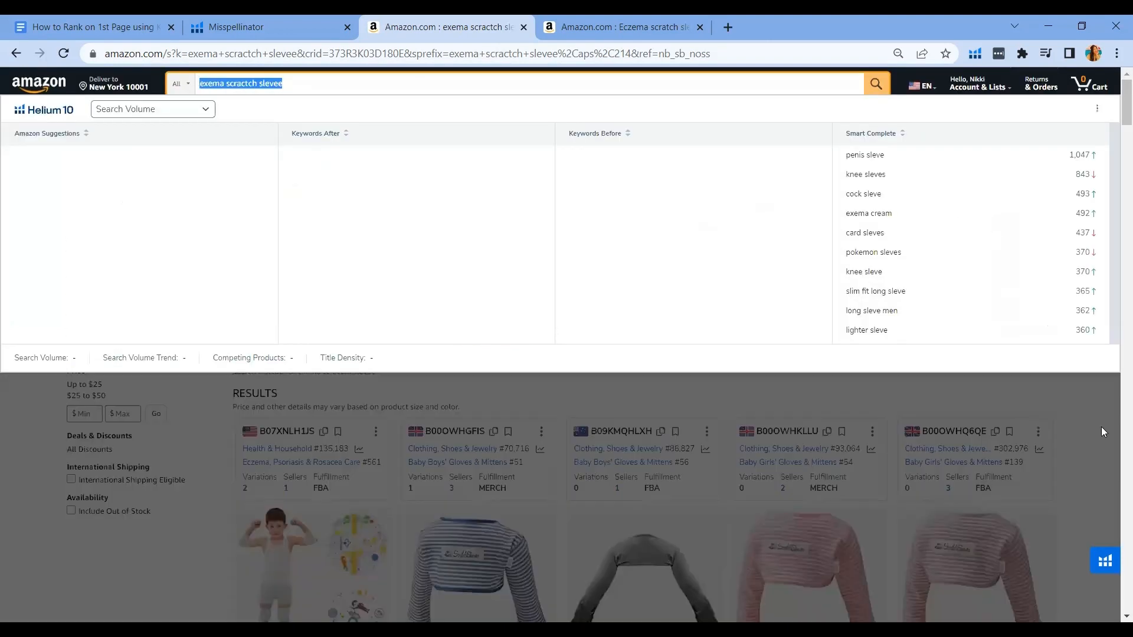
Step: Examine the product listings returned for "exema scractch slevee" and compare them with the results for the correctly spelled keyword
click(451, 404)
scroll(451, 405, down, 15)
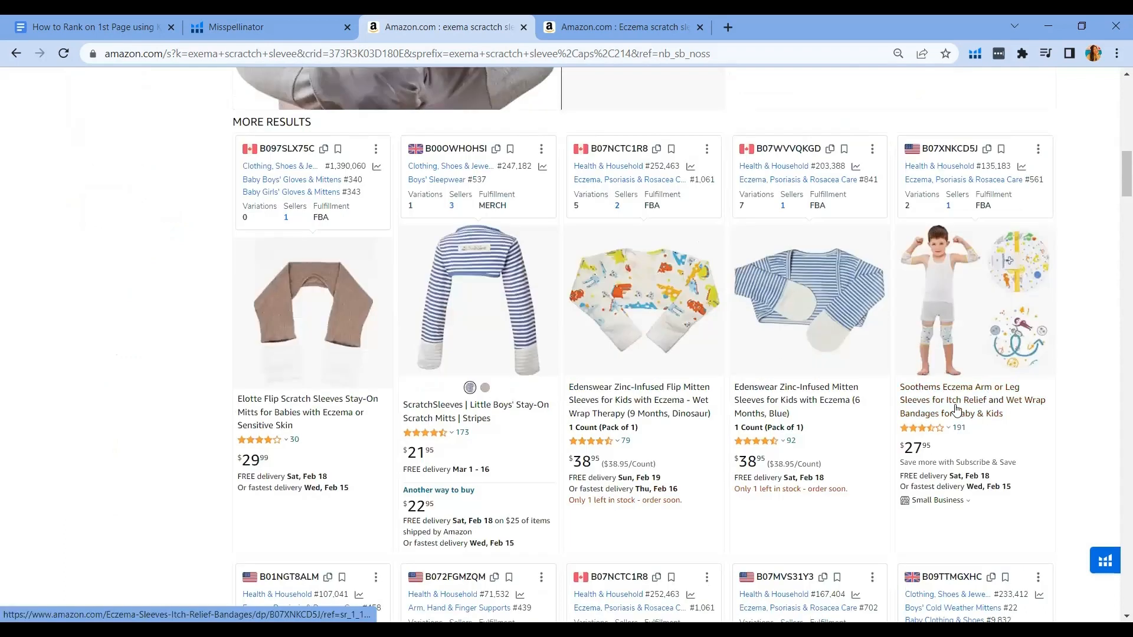
scroll(382, 440, down, 8)
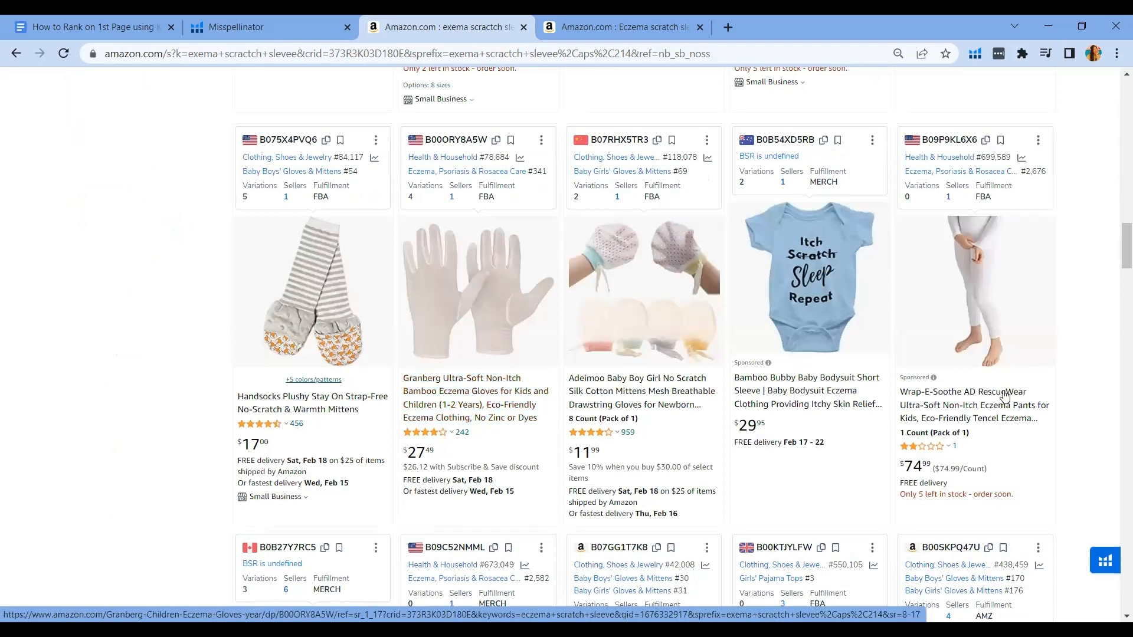
scroll(1024, 415, down, 7)
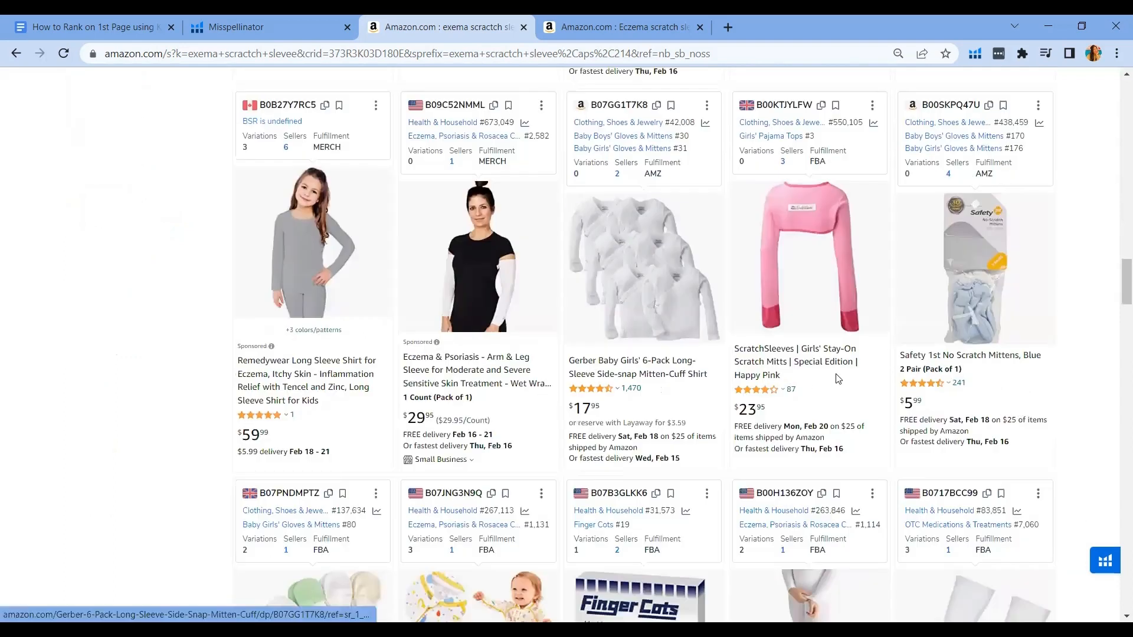
scroll(838, 378, down, 3)
scroll(843, 384, down, 3)
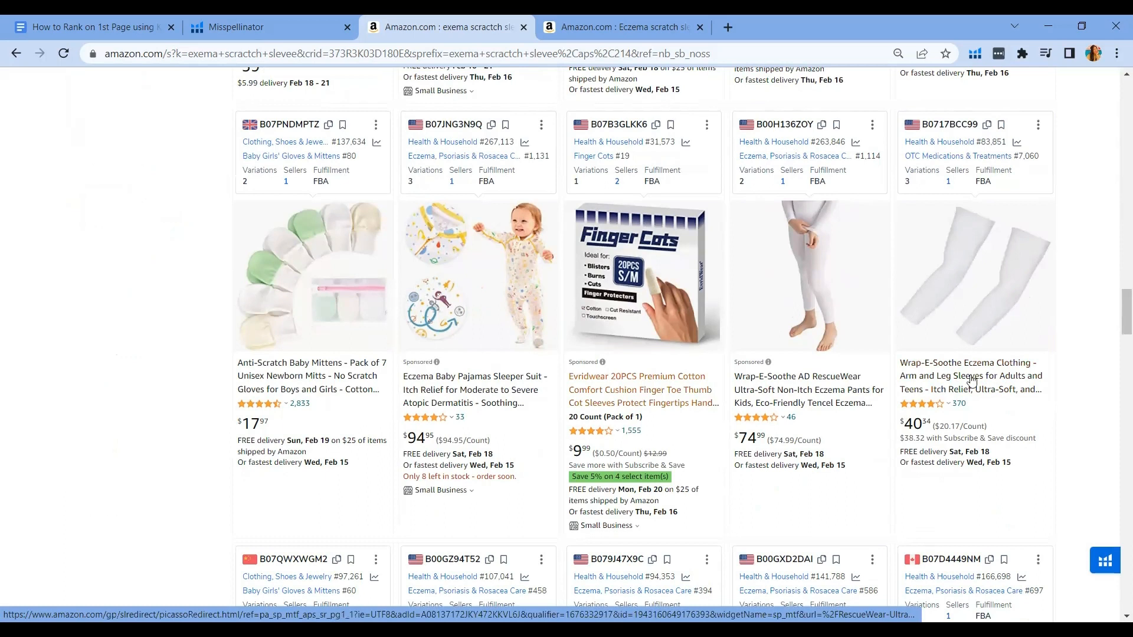
scroll(972, 380, down, 5)
scroll(972, 381, down, 2)
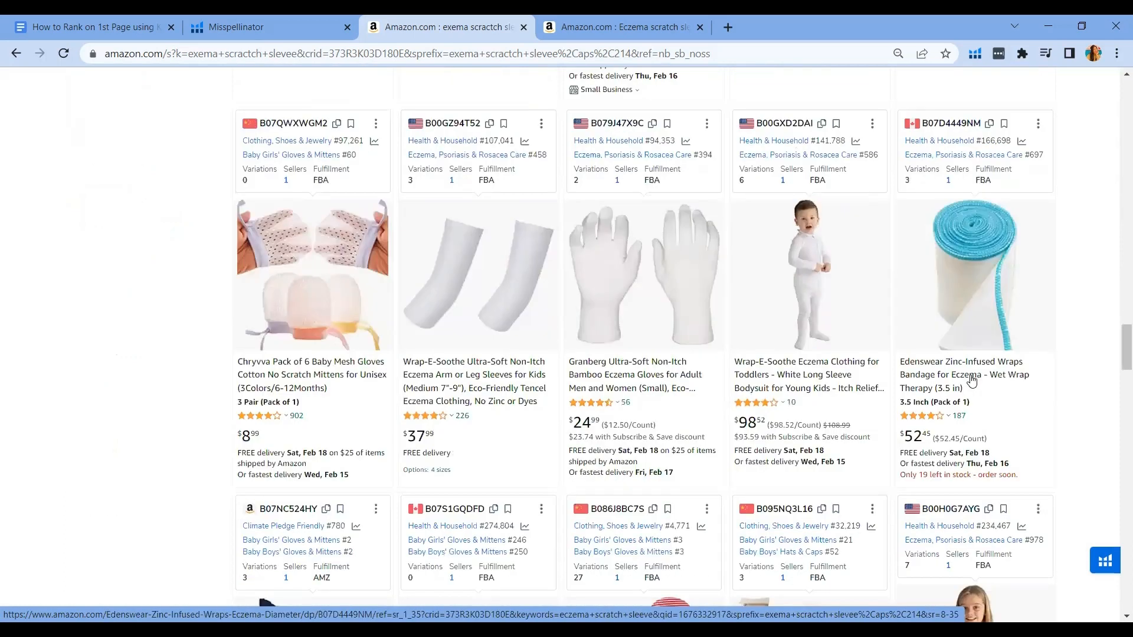
scroll(964, 218, up, 7)
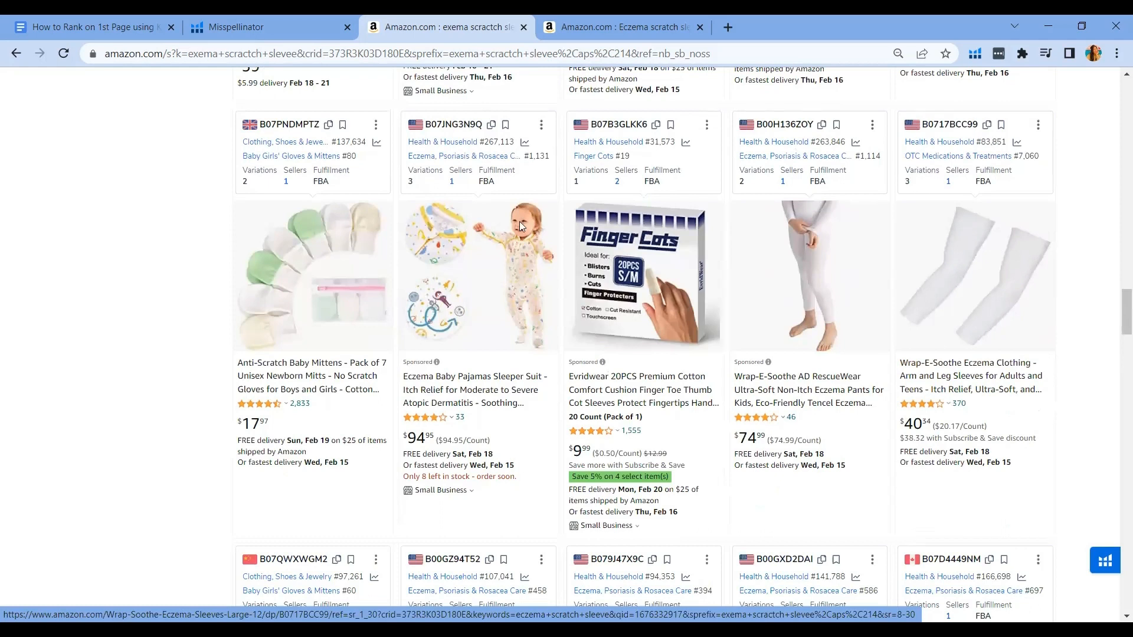
key(Home)
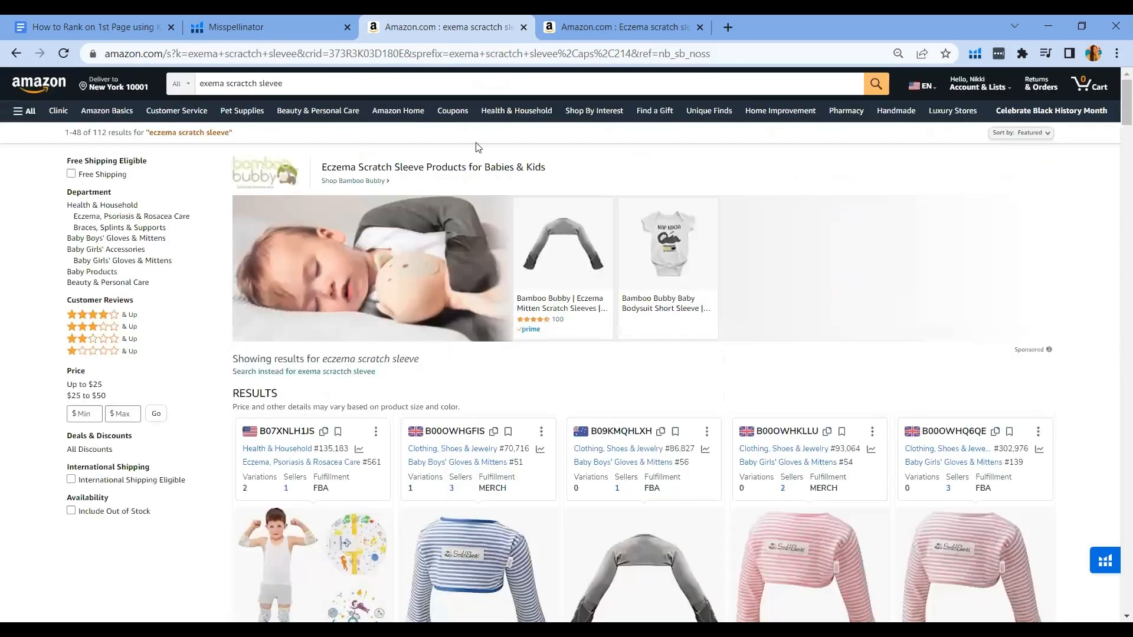
scroll(808, 253, down, 4)
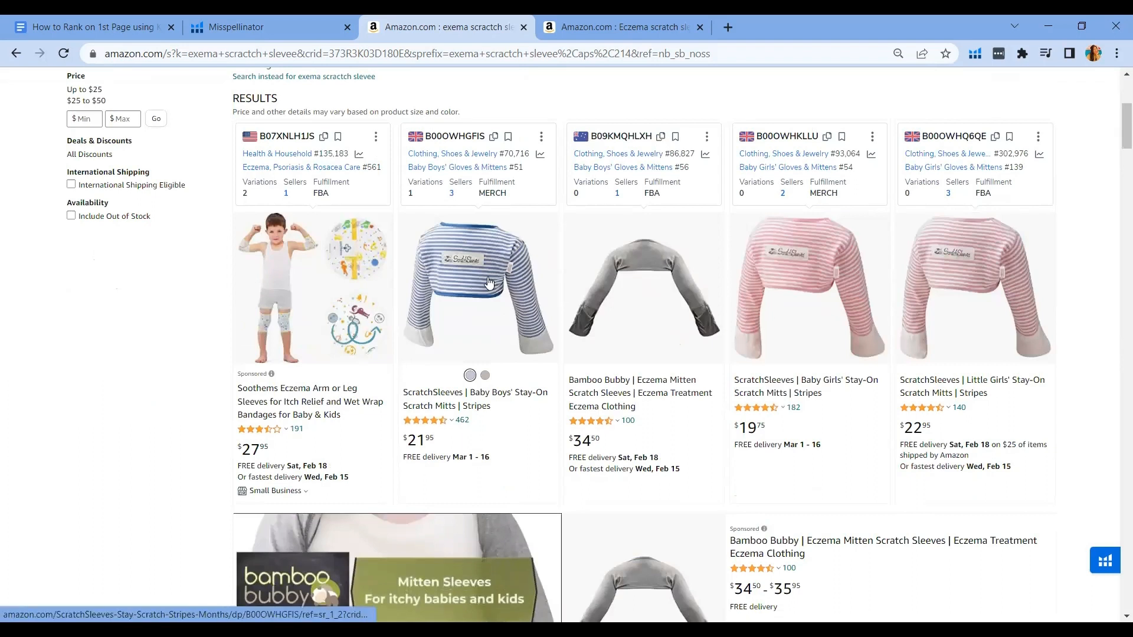
scroll(1025, 317, down, 8)
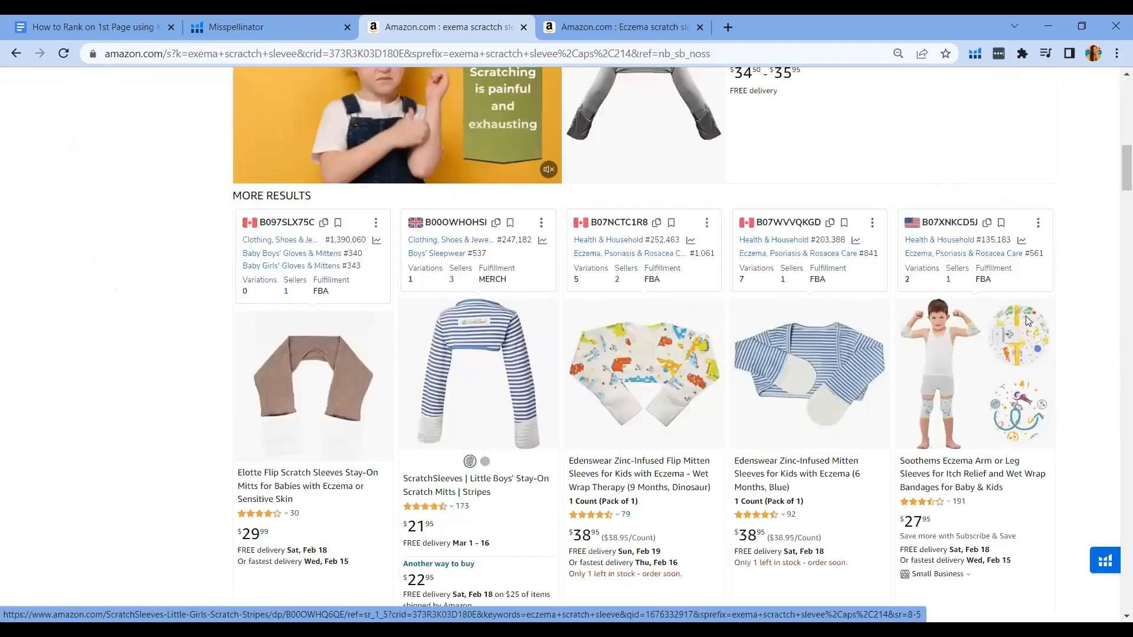
scroll(1025, 316, down, 8)
scroll(1025, 321, down, 7)
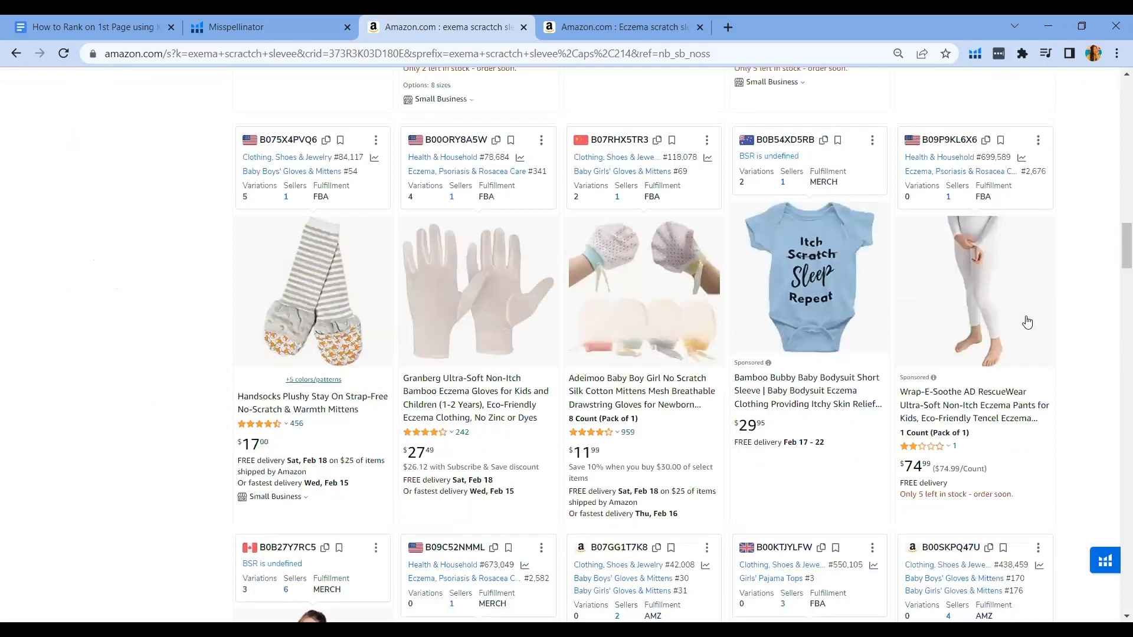
scroll(1026, 321, down, 7)
scroll(1025, 318, down, 7)
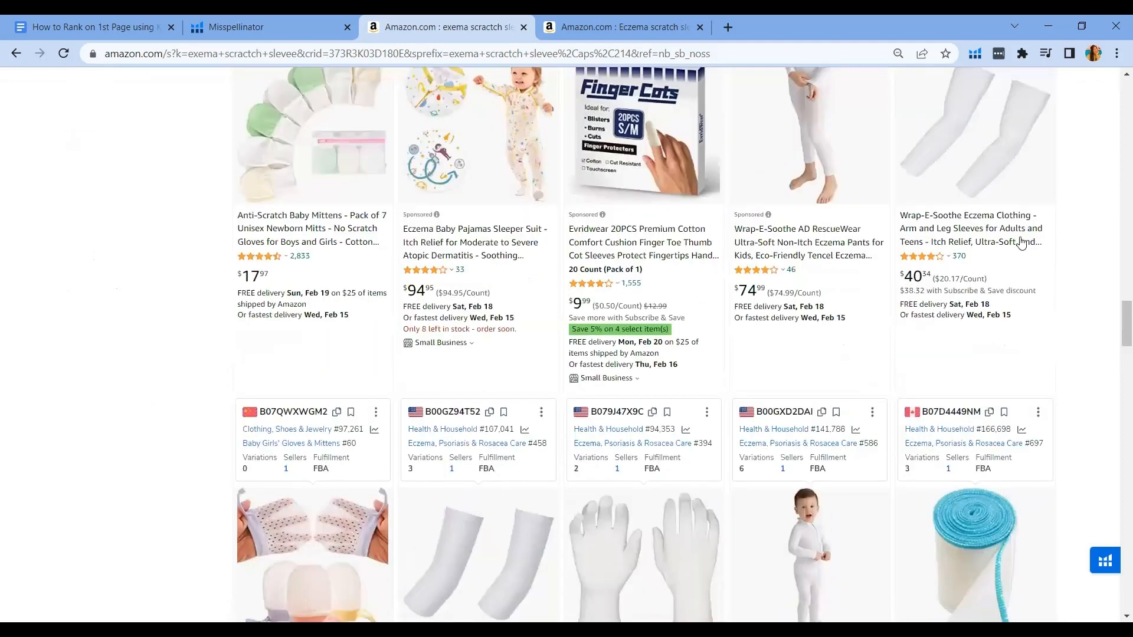
Step: Copy the misspellings "ecexzema" and "cratch" from Misspellinator and use them to replace the first two words of the Amazon query
scroll(1015, 255, up, 3)
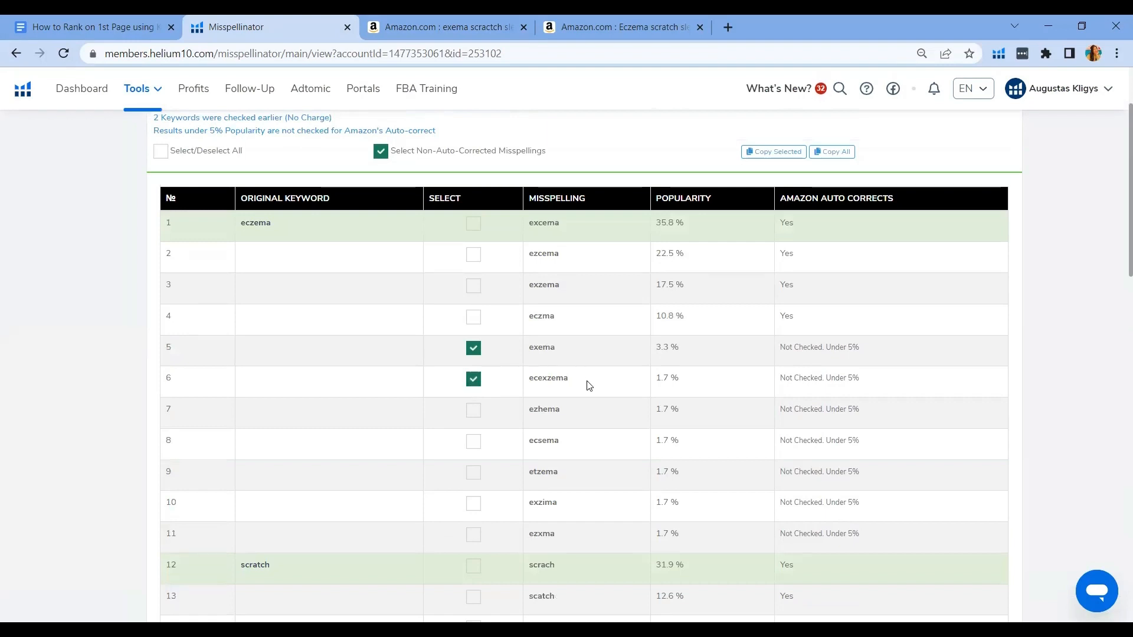
drag(568, 384, 515, 395)
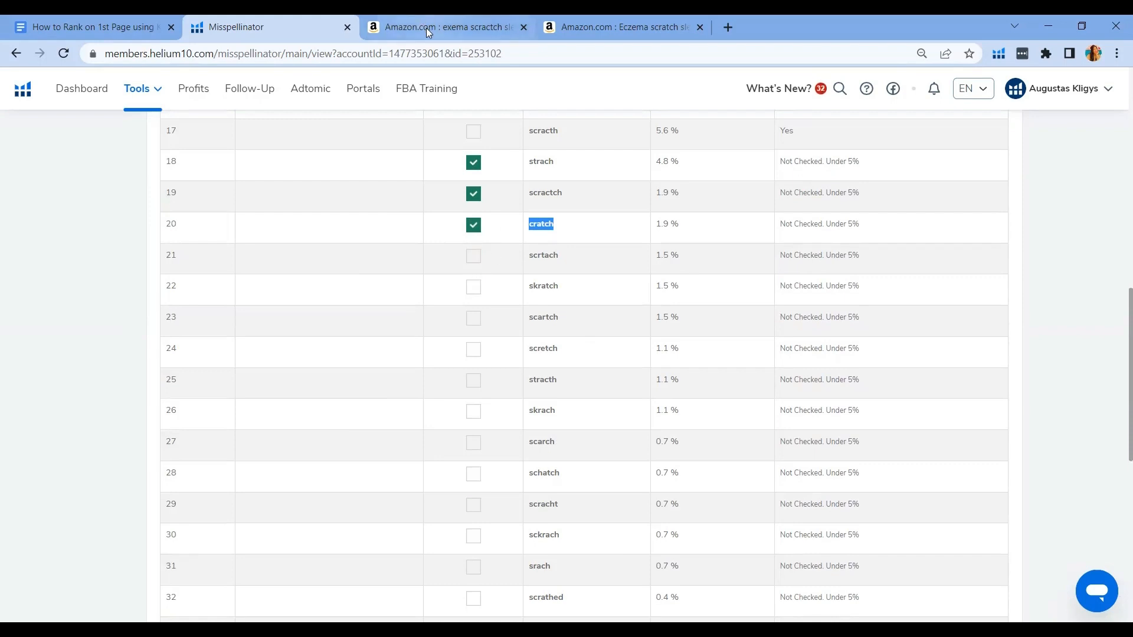
click(426, 28)
drag(251, 85, 281, 90)
Step: Copy "sleeze" from the sleeve misspellings, replace "slevee" with it in the Amazon query, and search for "ecexzema cratch sleeze"
click(308, 28)
drag(555, 331, 530, 334)
key(ctrl+c)
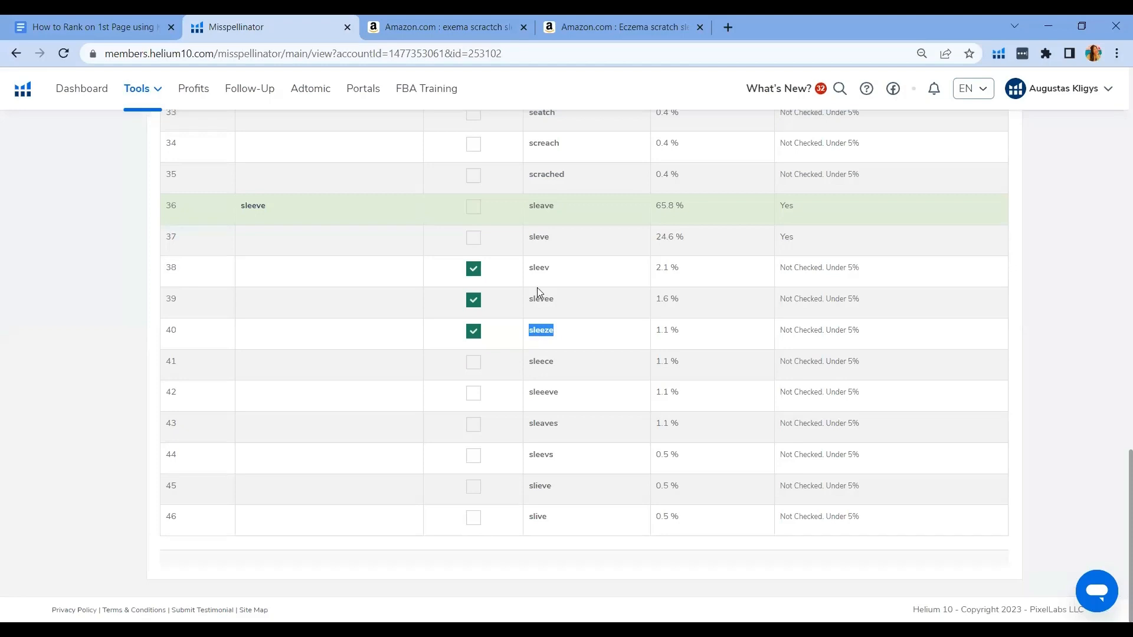
click(443, 27)
drag(304, 83, 278, 84)
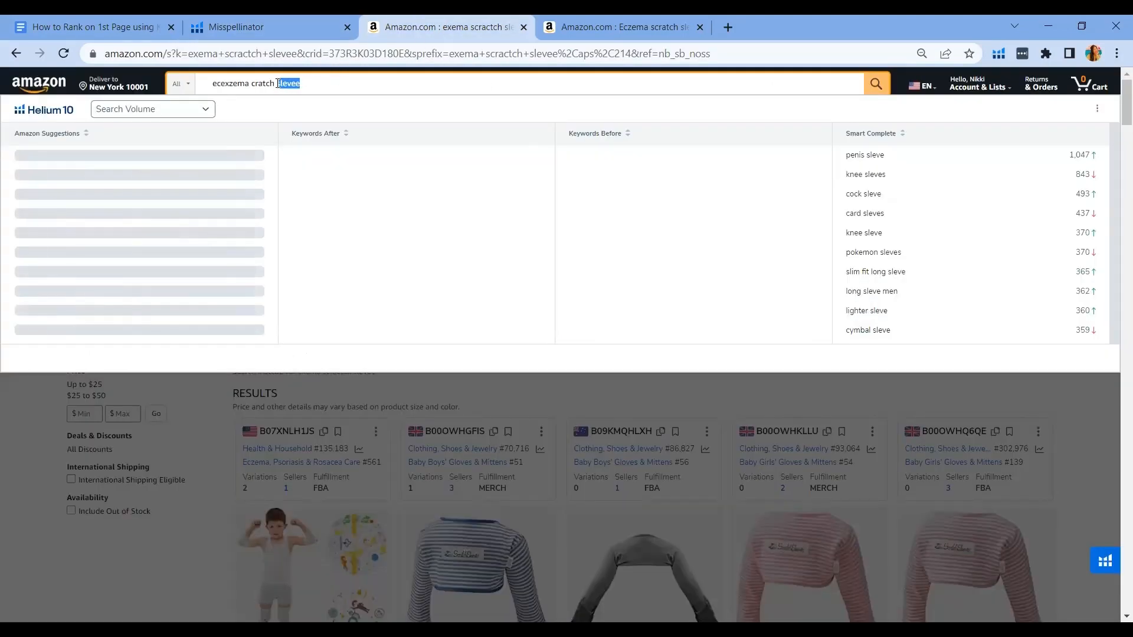
key(ctrl+v)
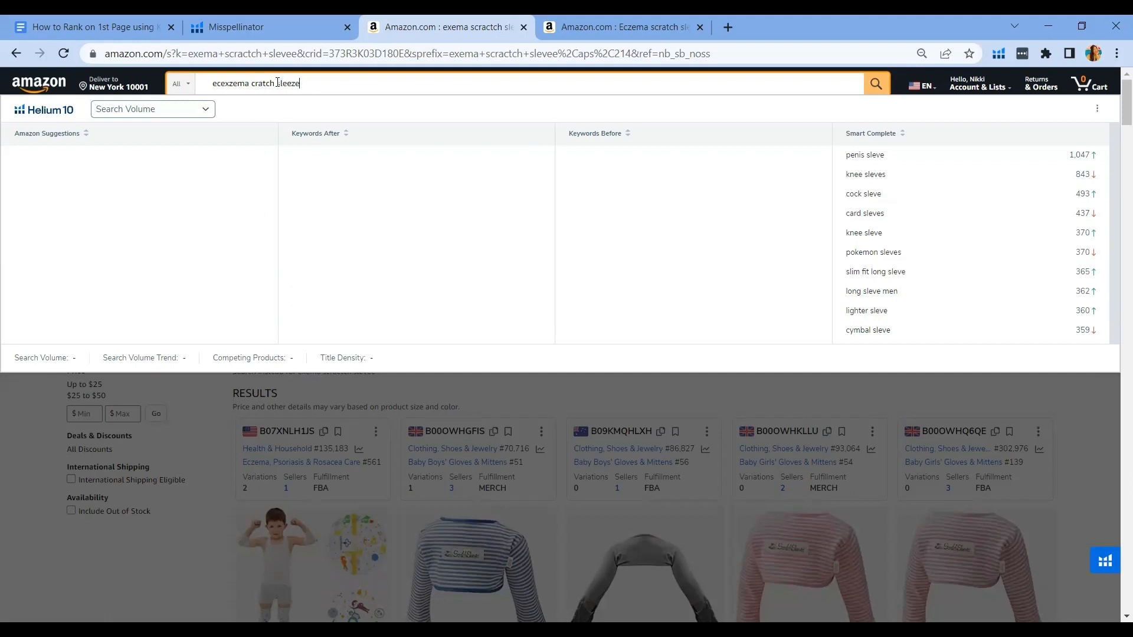
key(Return)
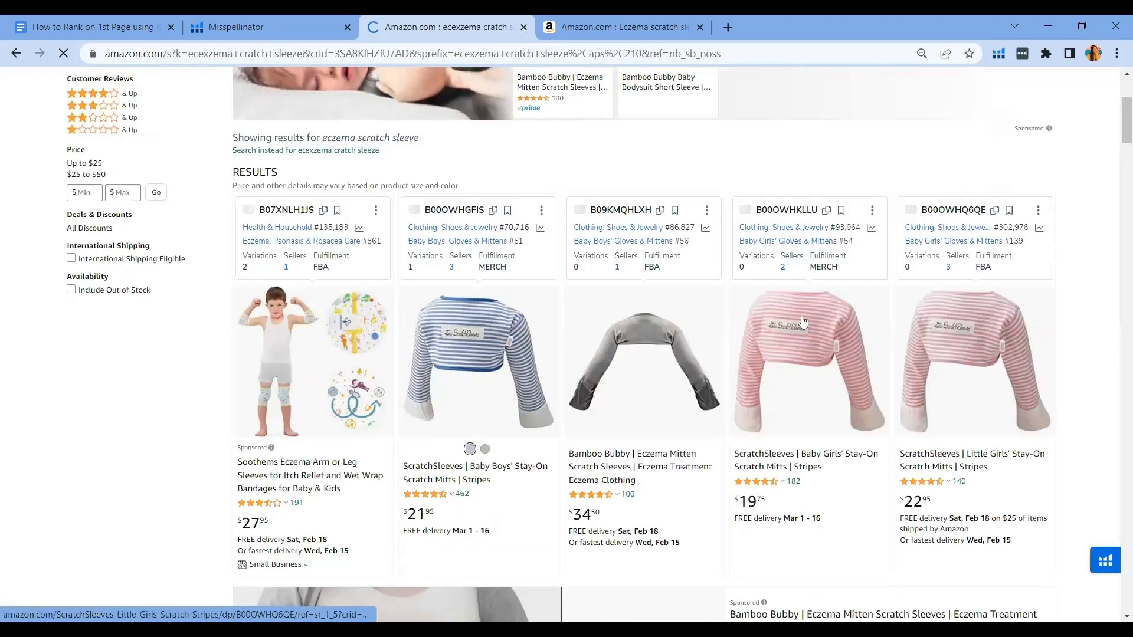
Step: Highlight the query "ecexzema cratch sleeze" and review its product listings against the correctly spelled search
scroll(801, 322, up, 4)
drag(298, 90, 199, 83)
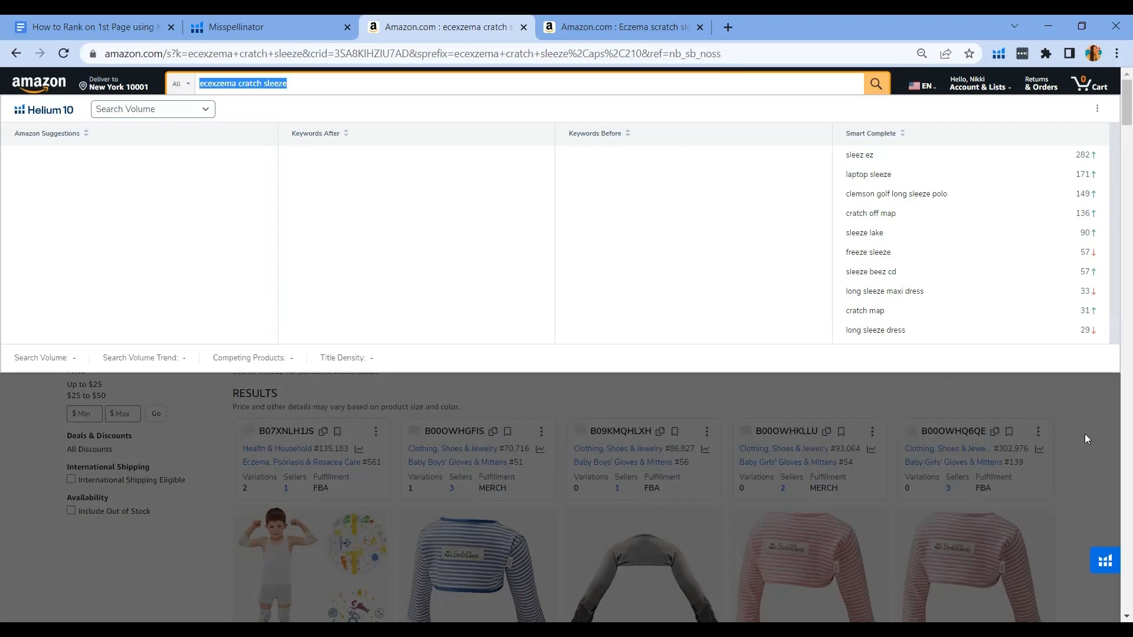
scroll(1084, 434, down, 4)
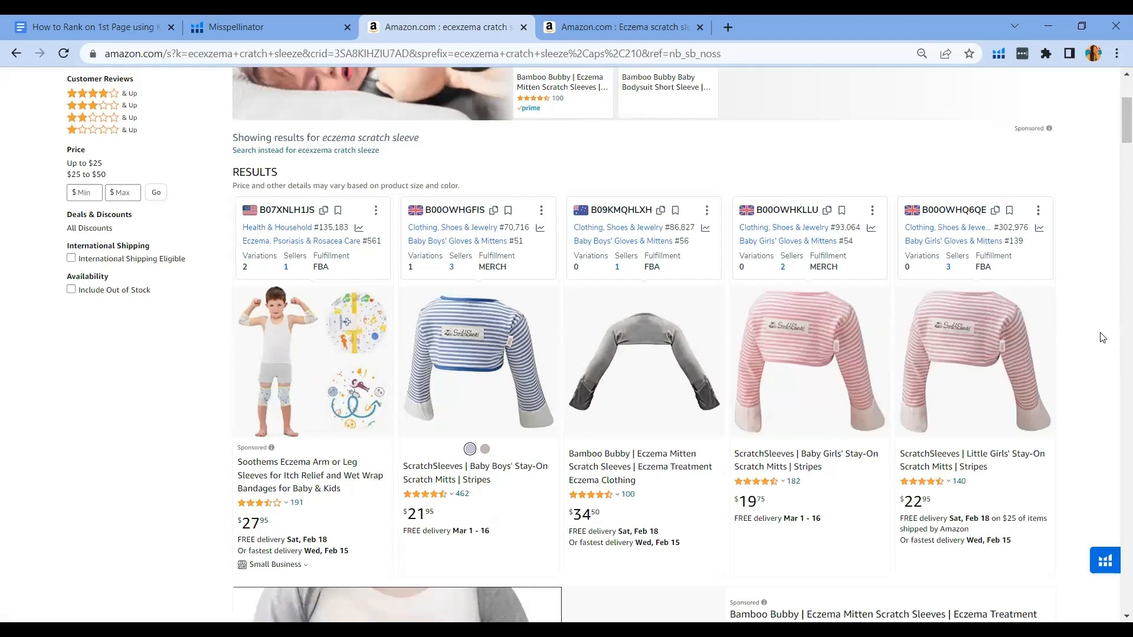
scroll(1077, 347, down, 5)
scroll(1078, 347, up, 4)
scroll(1078, 346, down, 5)
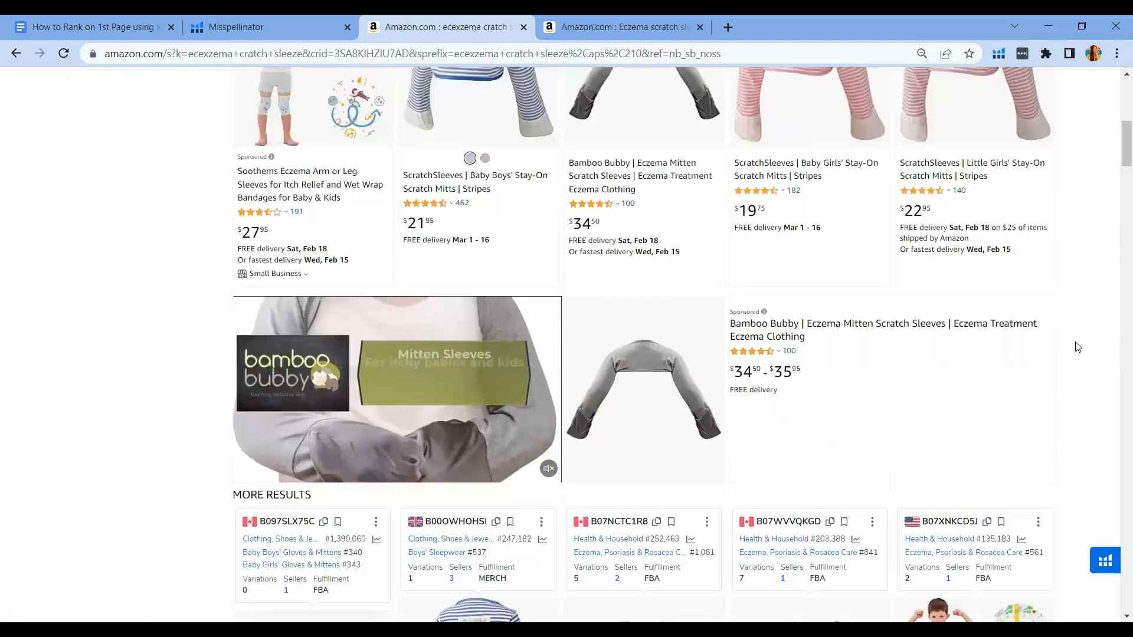
scroll(1078, 347, down, 2)
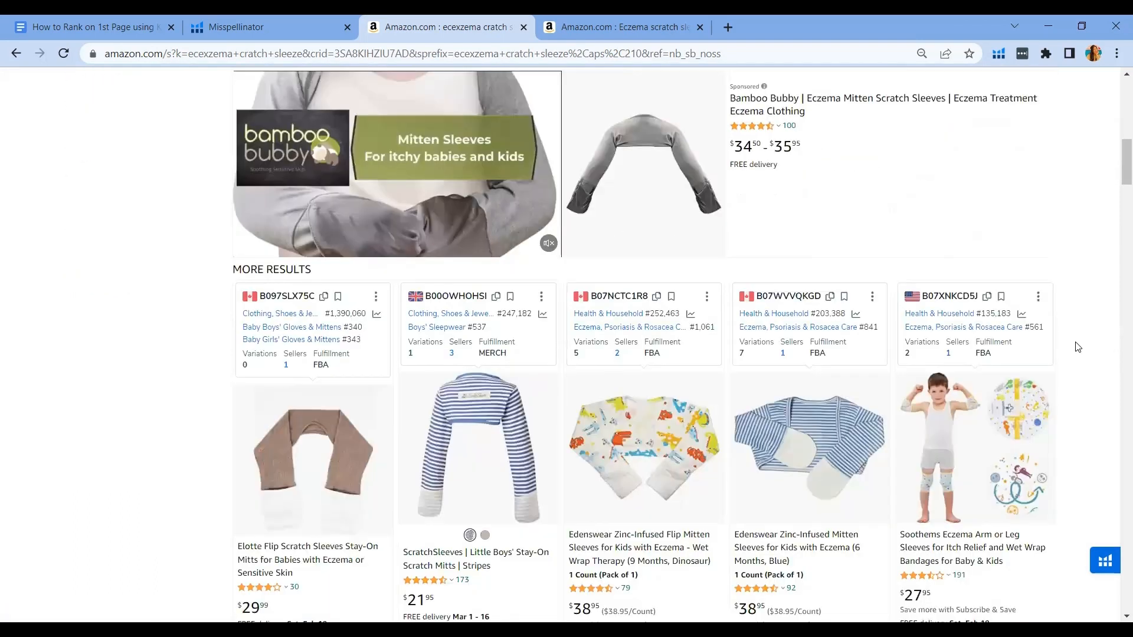
scroll(1069, 318, down, 4)
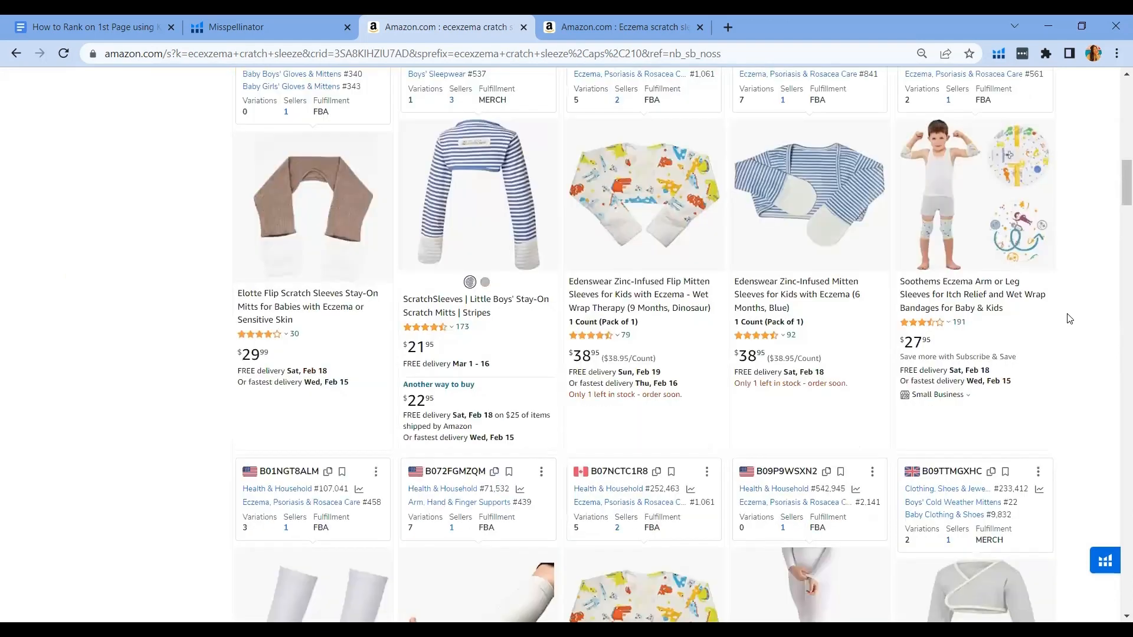
scroll(1070, 319, down, 1)
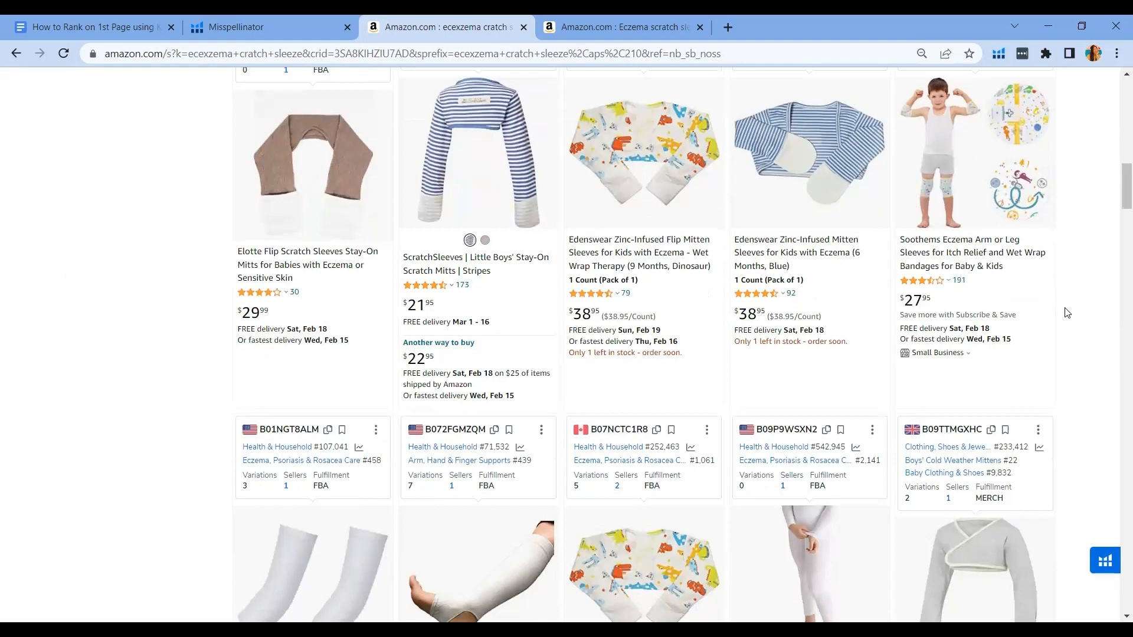
scroll(1067, 313, down, 6)
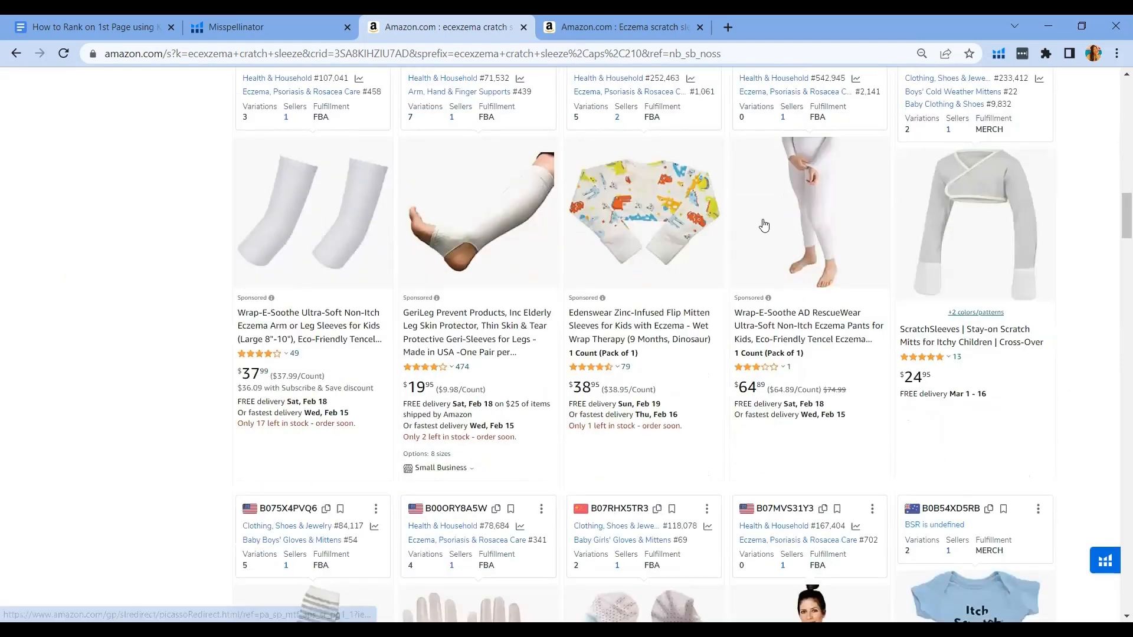
scroll(679, 283, down, 3)
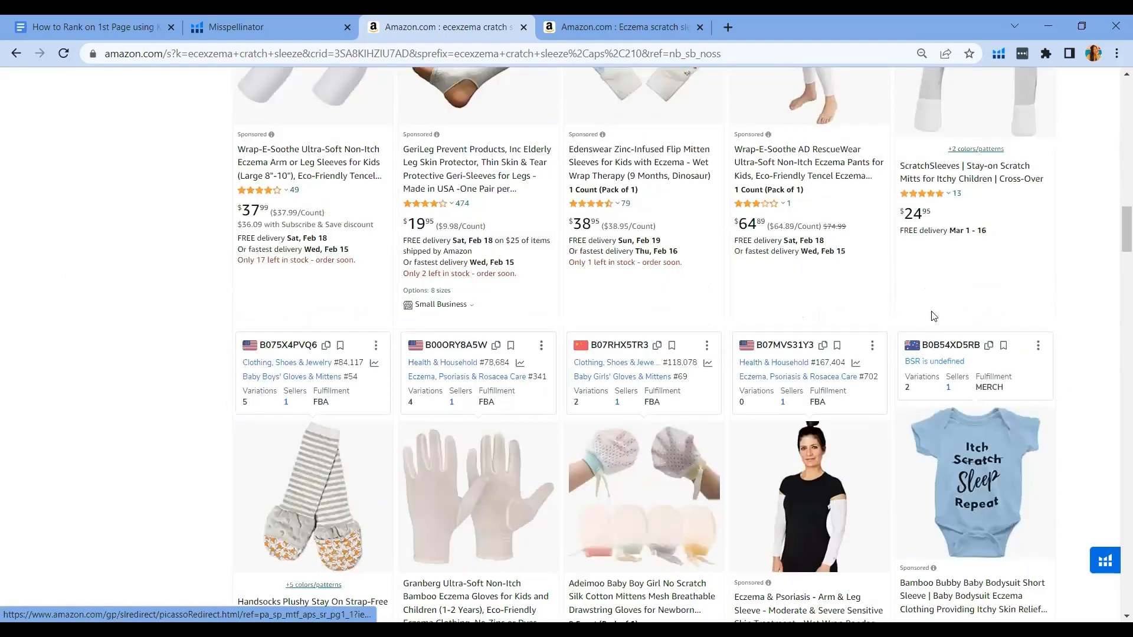
scroll(933, 316, down, 2)
scroll(932, 317, down, 6)
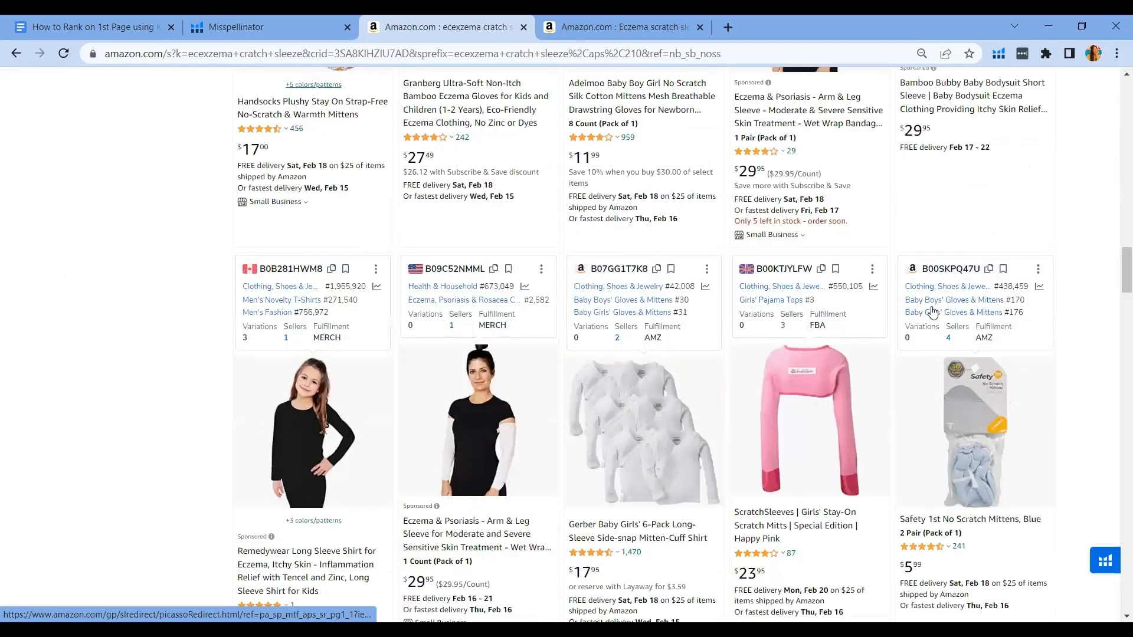
scroll(932, 312, down, 6)
scroll(937, 304, down, 8)
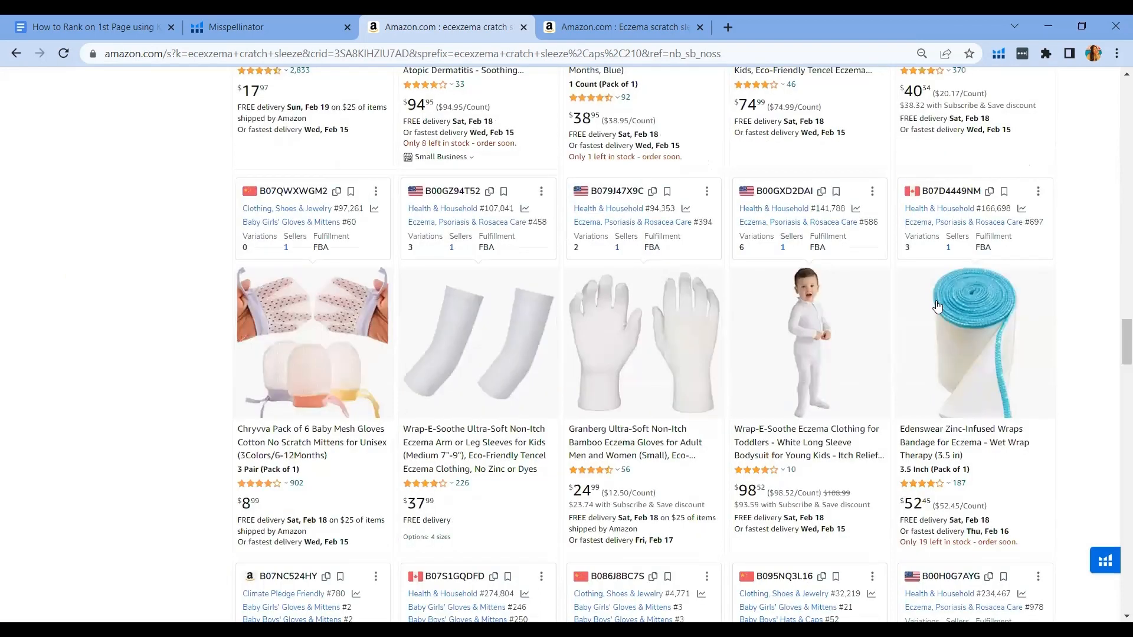
scroll(937, 306, down, 5)
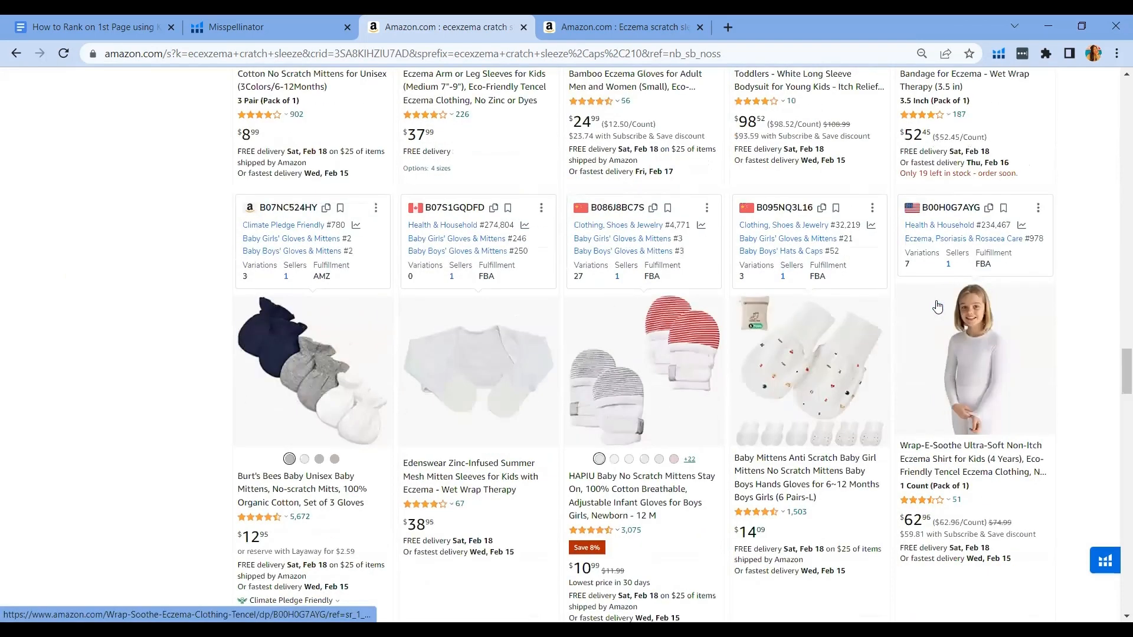
scroll(937, 306, down, 10)
scroll(1054, 316, down, 1)
Step: Tick and copy the misspellings "scrtach" and "sleece" in Misspellinator, and search Amazon for "ecexzema scrtach sleece"
scroll(1055, 326, up, 9)
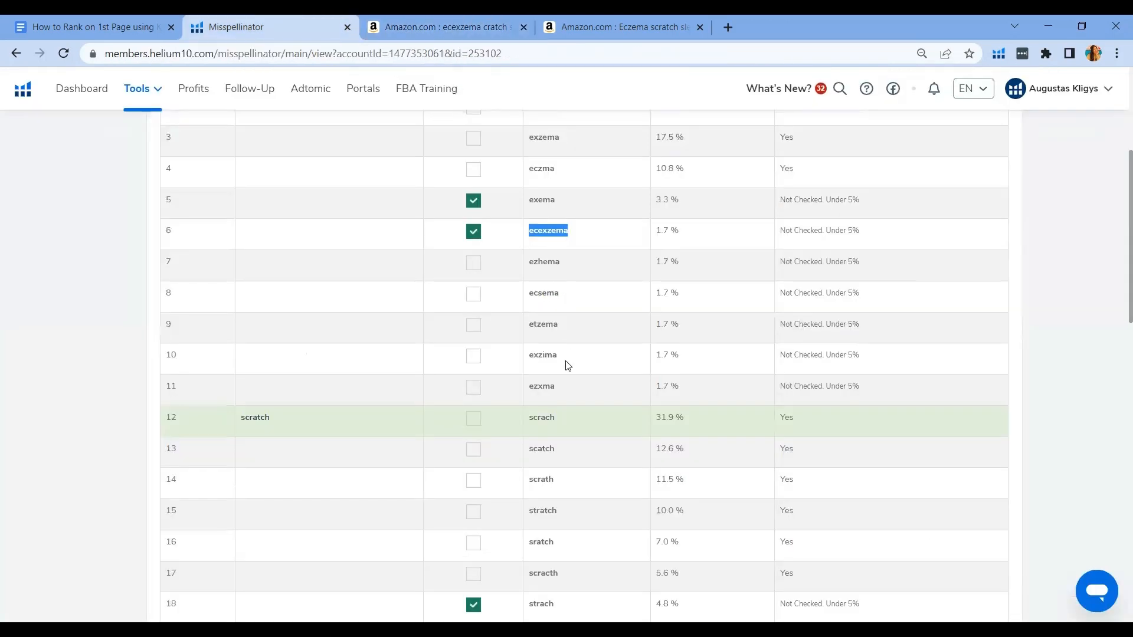
scroll(565, 364, down, 2)
click(472, 553)
drag(568, 558, 531, 560)
click(413, 26)
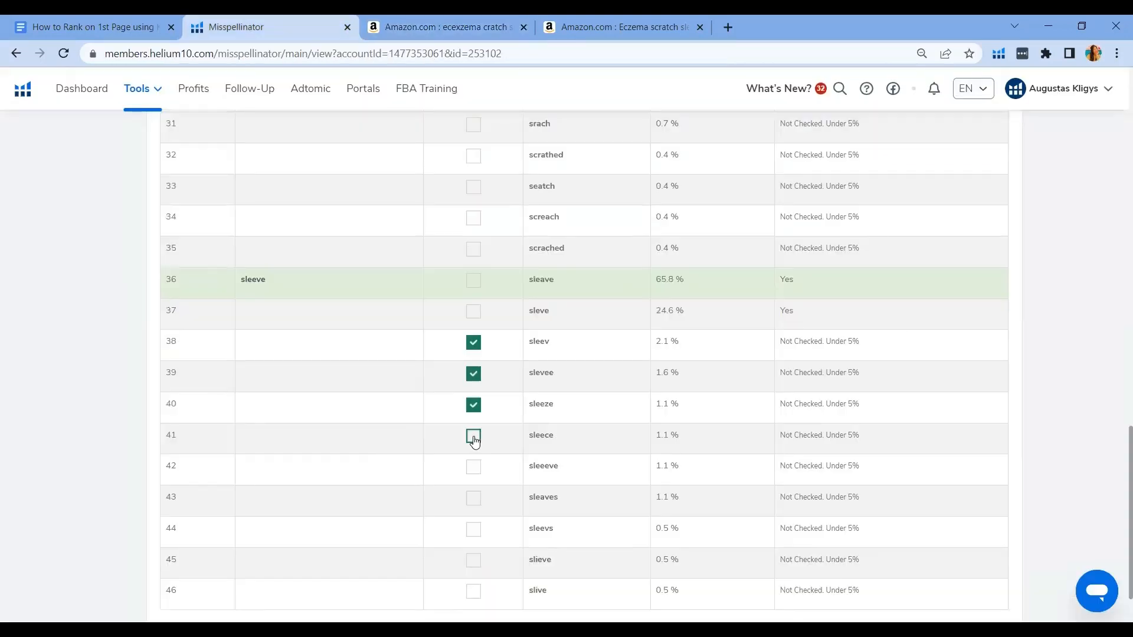
click(474, 440)
drag(569, 445, 531, 443)
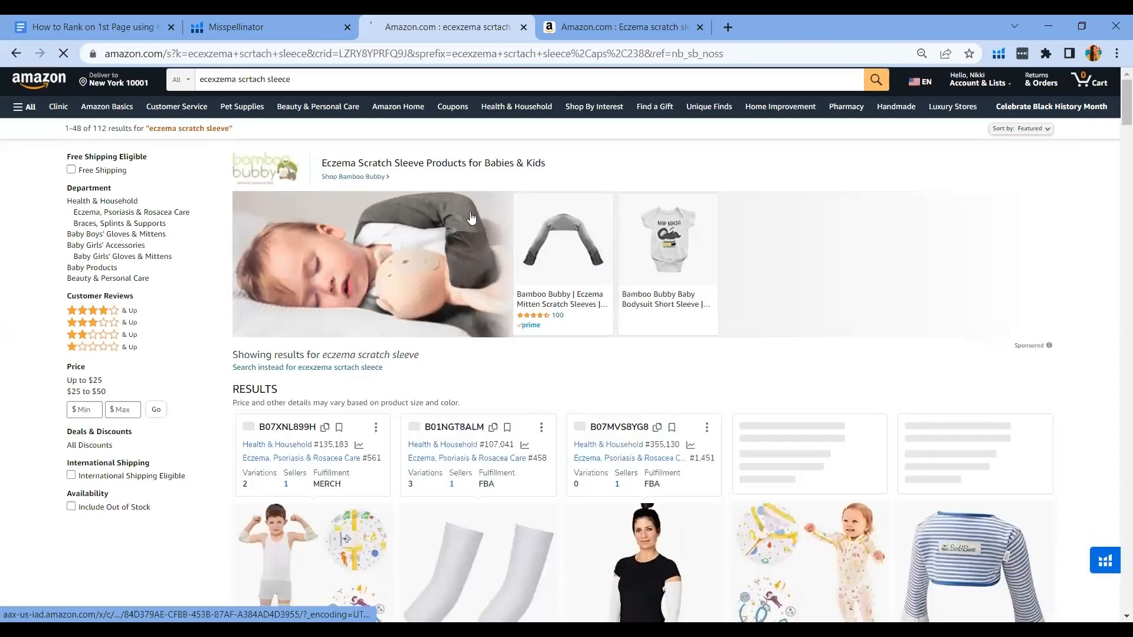
Step: Review the Amazon product listings for "ecexzema scrtach sleece", checking which sleeve and mitten products appear among the sponsored and organic results
scroll(788, 306, down, 2)
scroll(788, 307, down, 4)
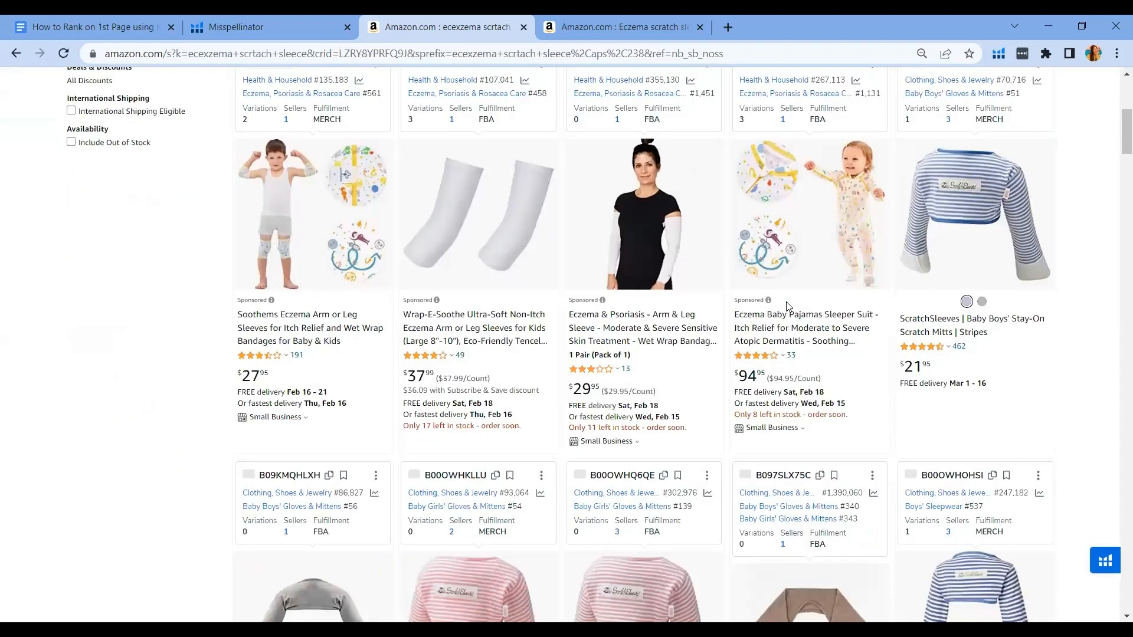
scroll(999, 331, up, 4)
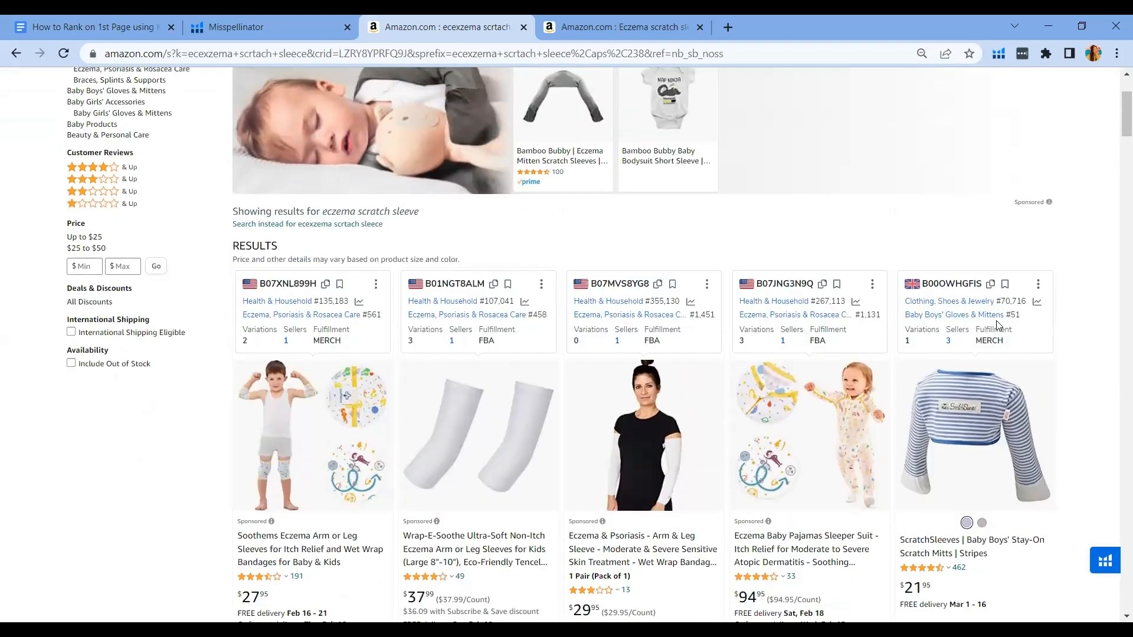
scroll(999, 327, down, 7)
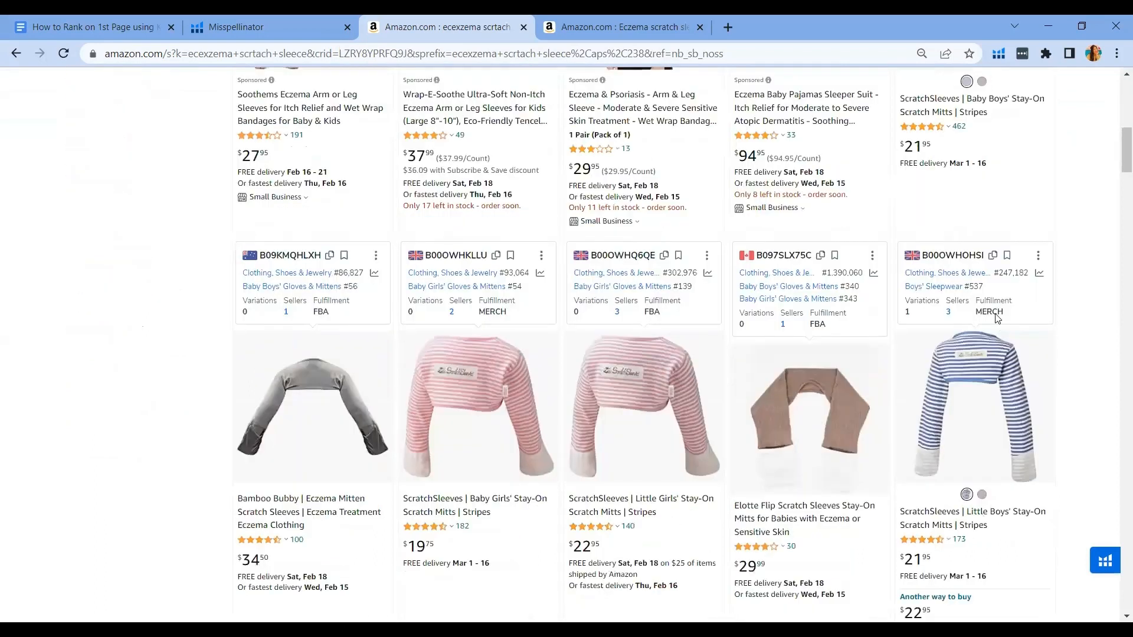
scroll(997, 318, down, 7)
scroll(997, 318, down, 6)
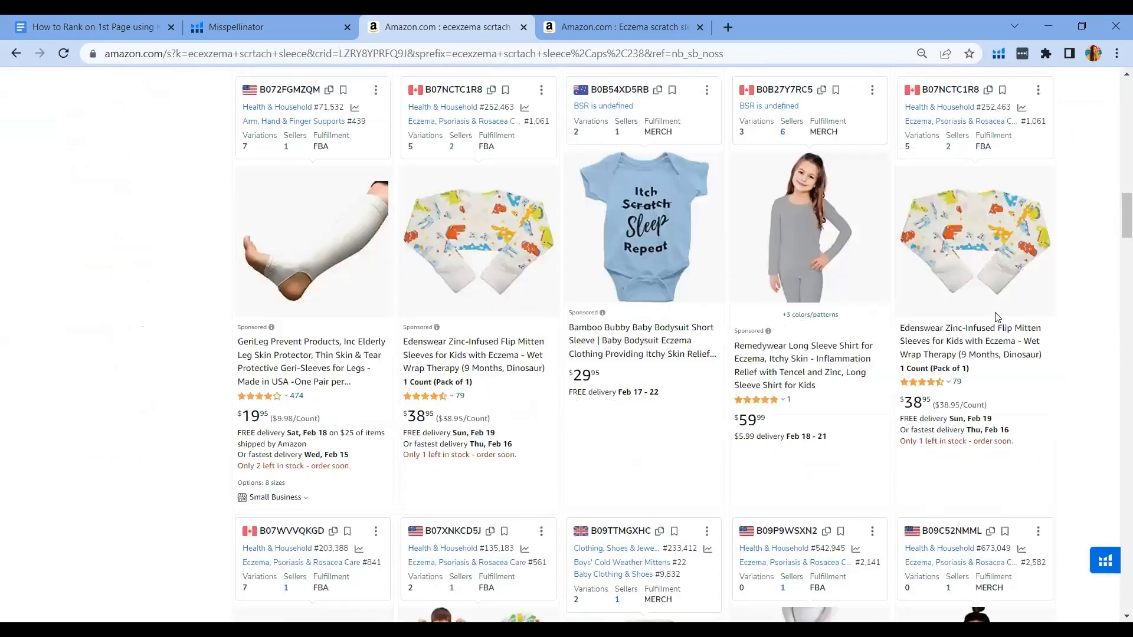
scroll(997, 317, down, 12)
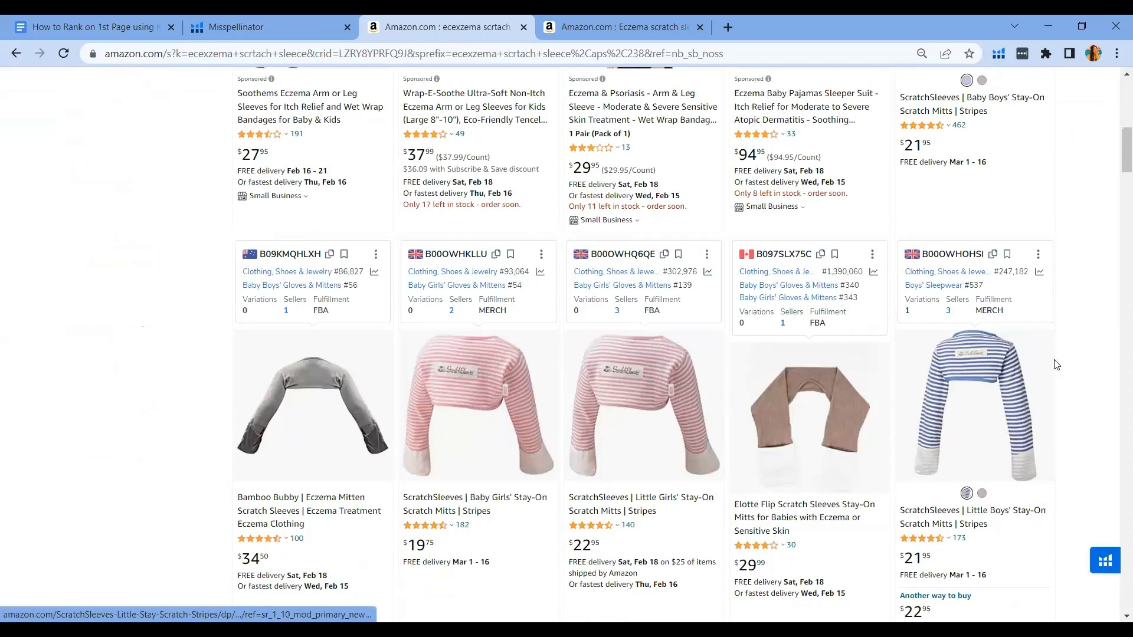
scroll(1014, 270, up, 4)
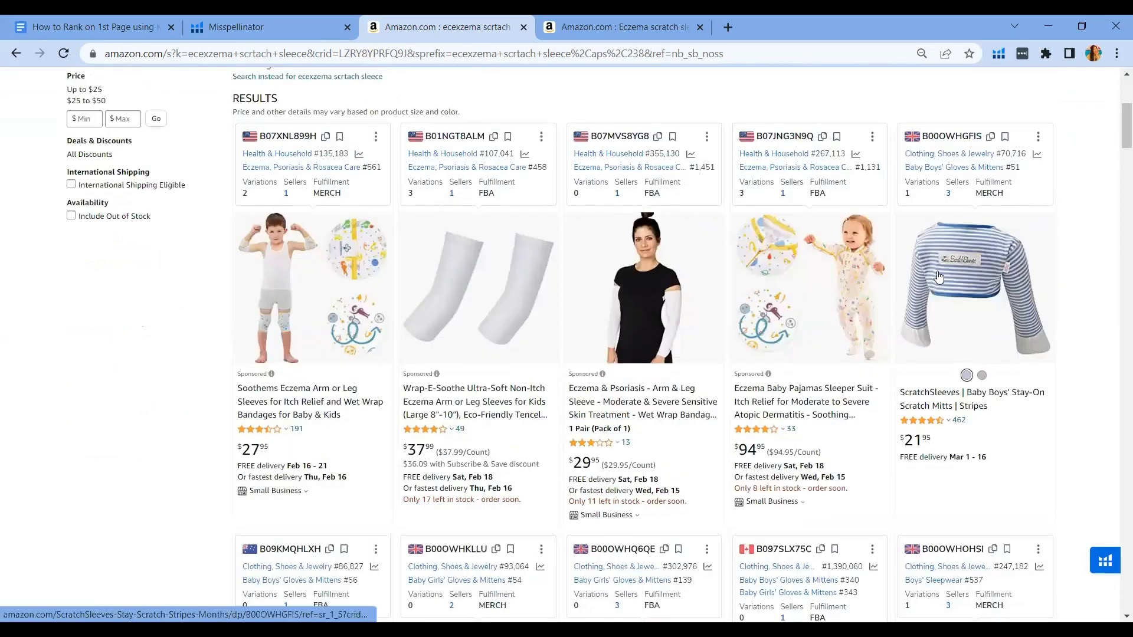
scroll(345, 220, down, 5)
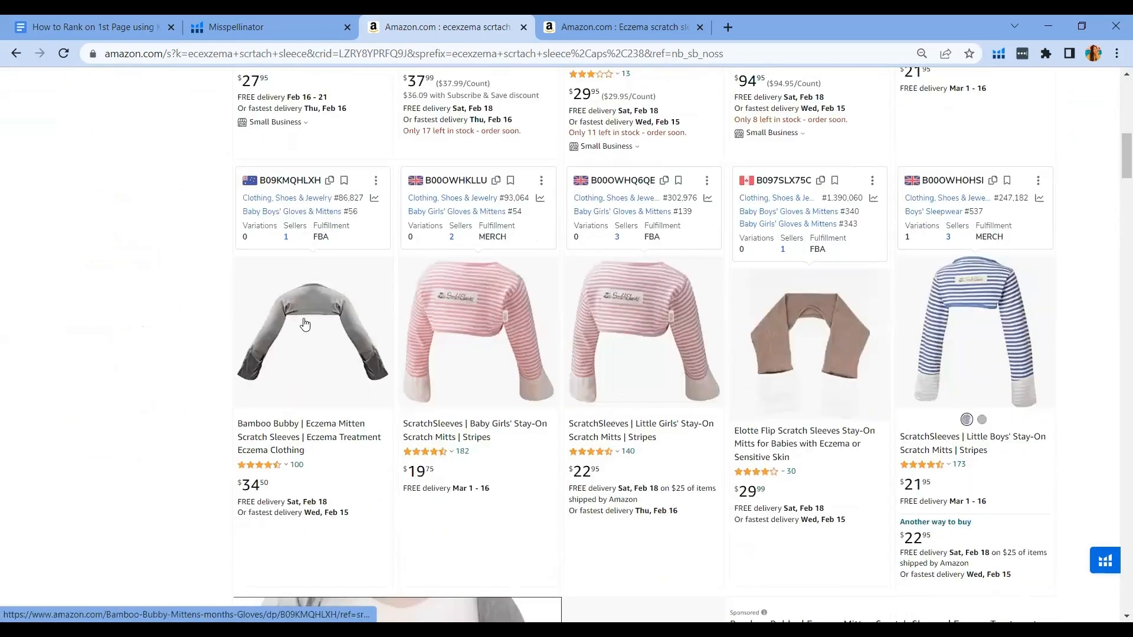
scroll(1010, 344, down, 2)
scroll(1009, 344, down, 4)
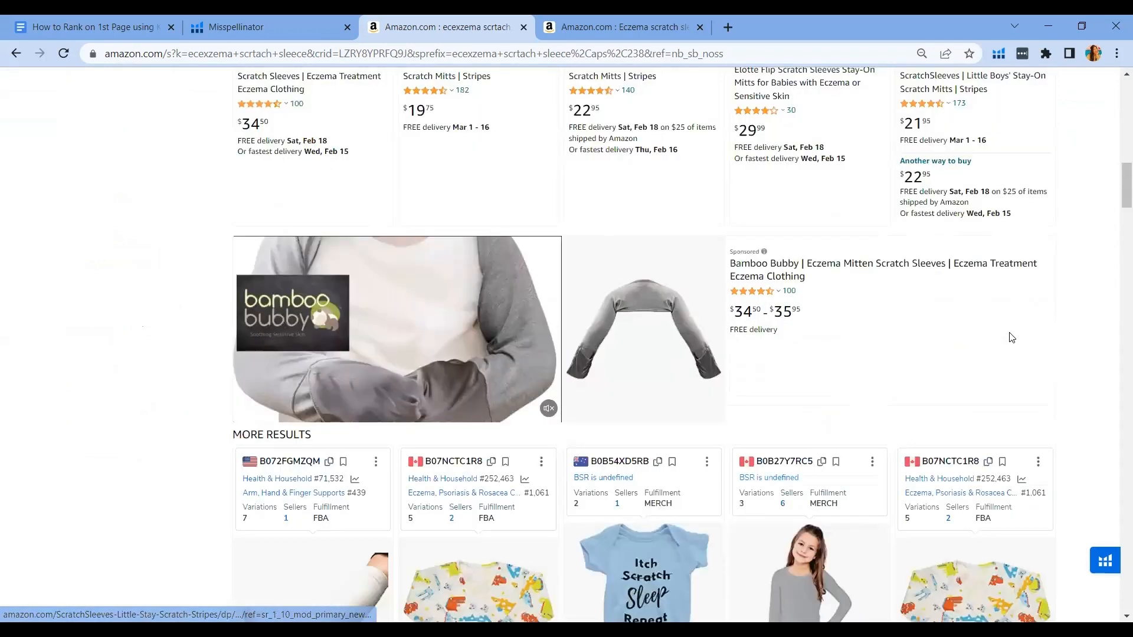
scroll(829, 318, down, 5)
scroll(1011, 314, down, 5)
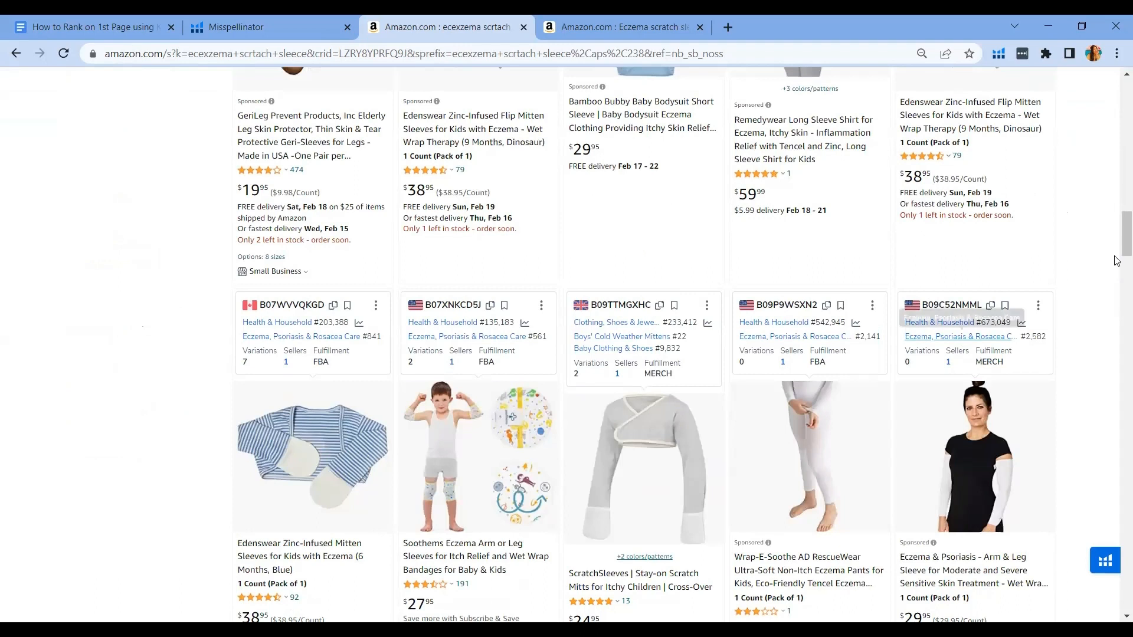
scroll(860, 265, up, 5)
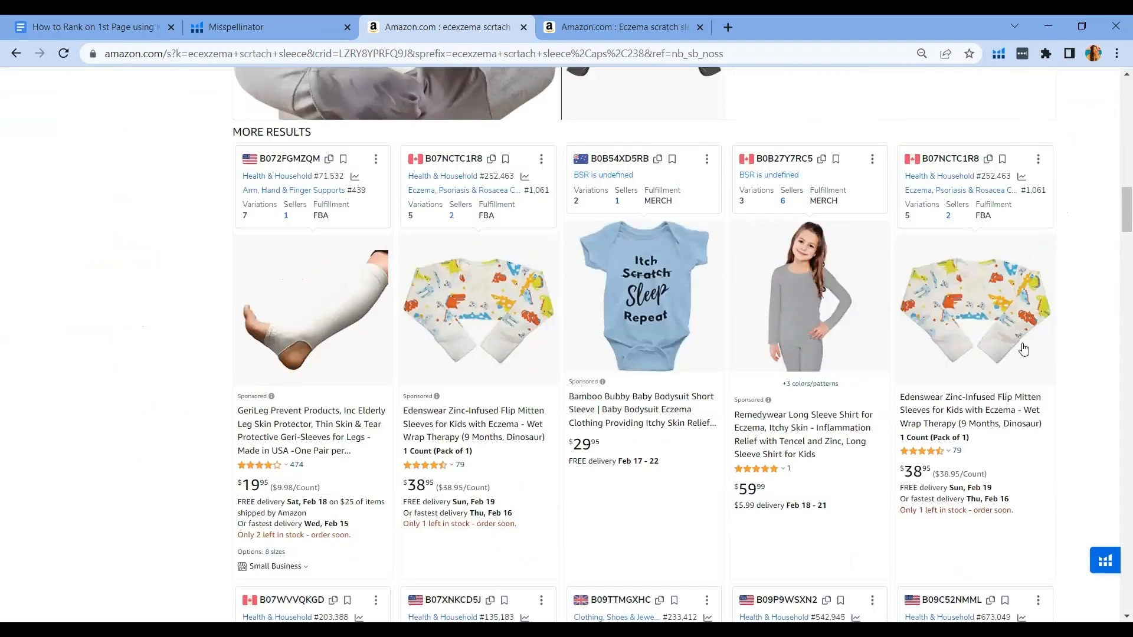
scroll(908, 401, down, 15)
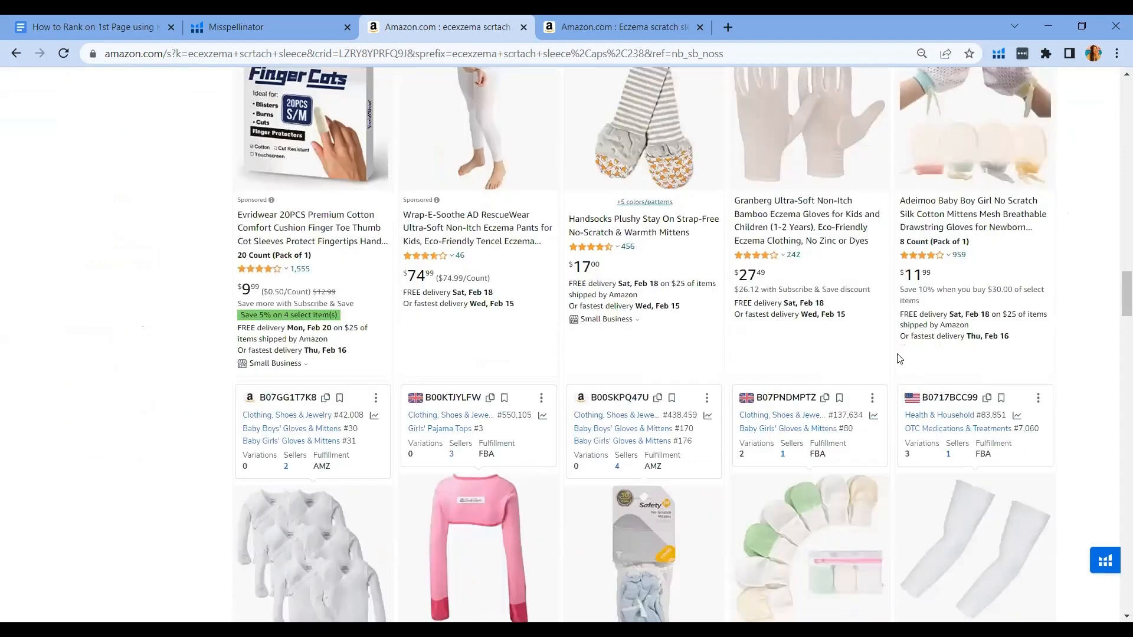
scroll(1030, 260, down, 4)
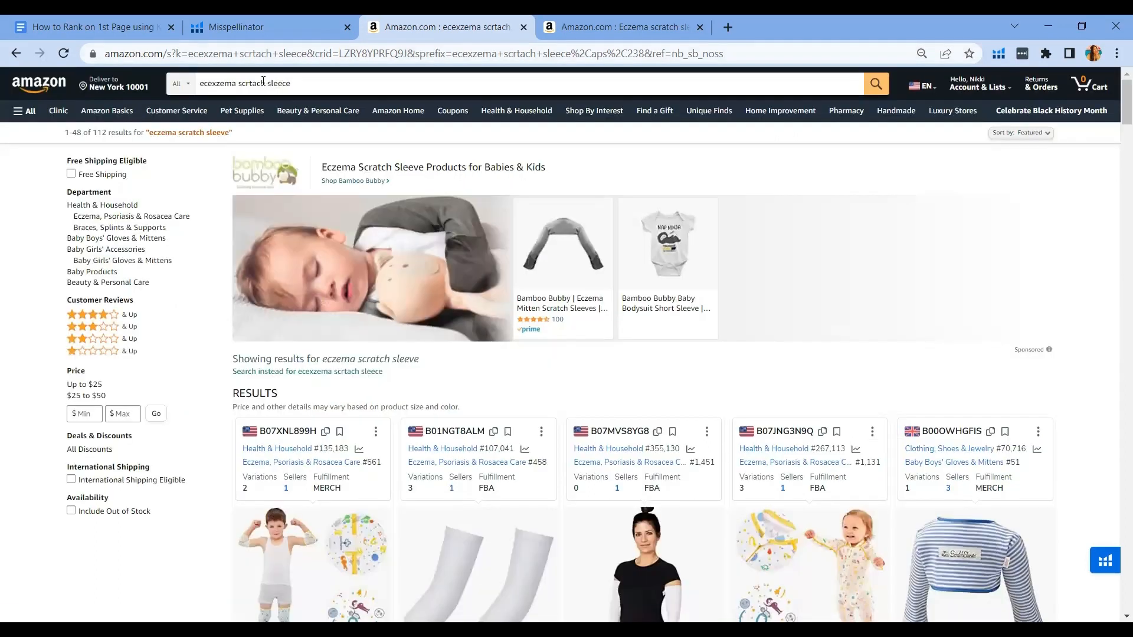
Step: Return to Misspellinator and copy all the ticked misspellings of eczema, scratch and sleeve
click(204, 27)
scroll(659, 365, down, 4)
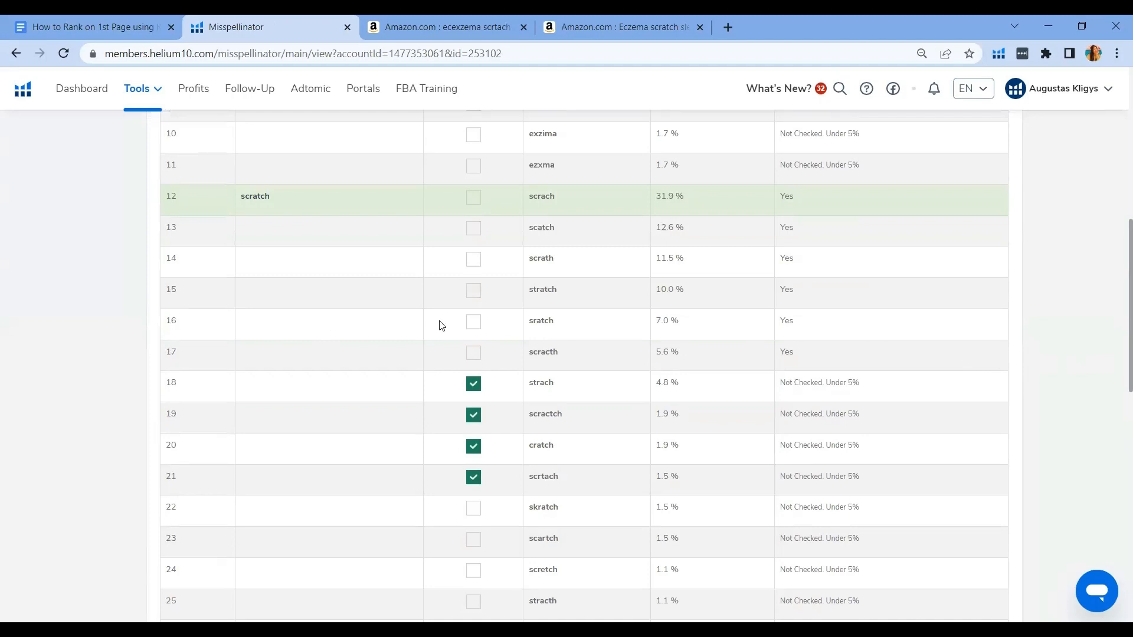
scroll(429, 341, up, 8)
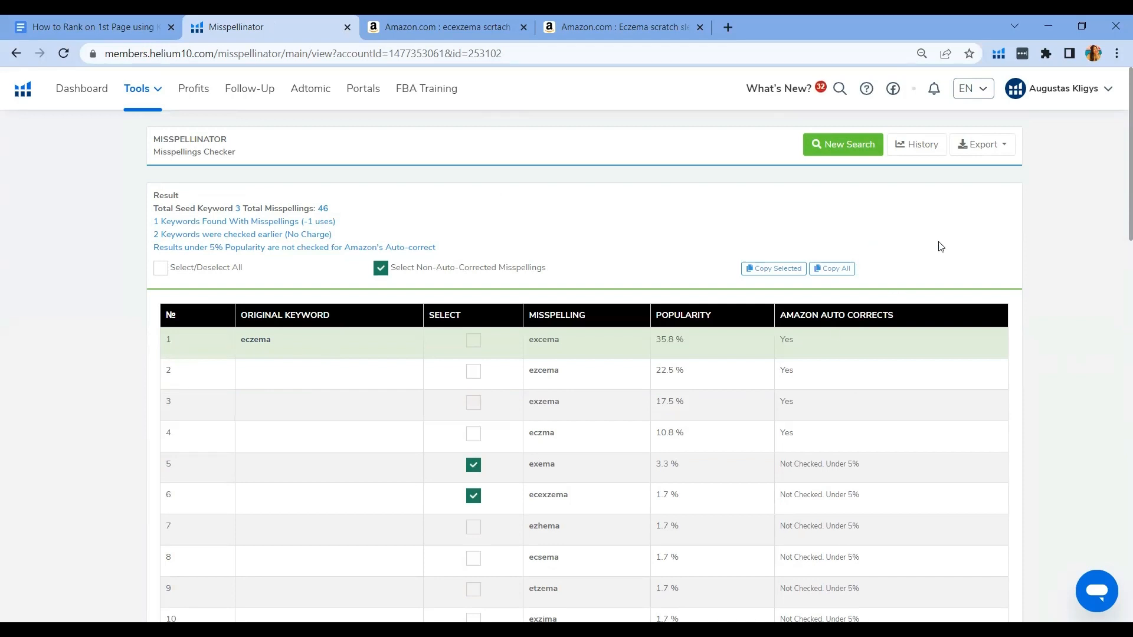
scroll(1117, 267, down, 1)
click(780, 200)
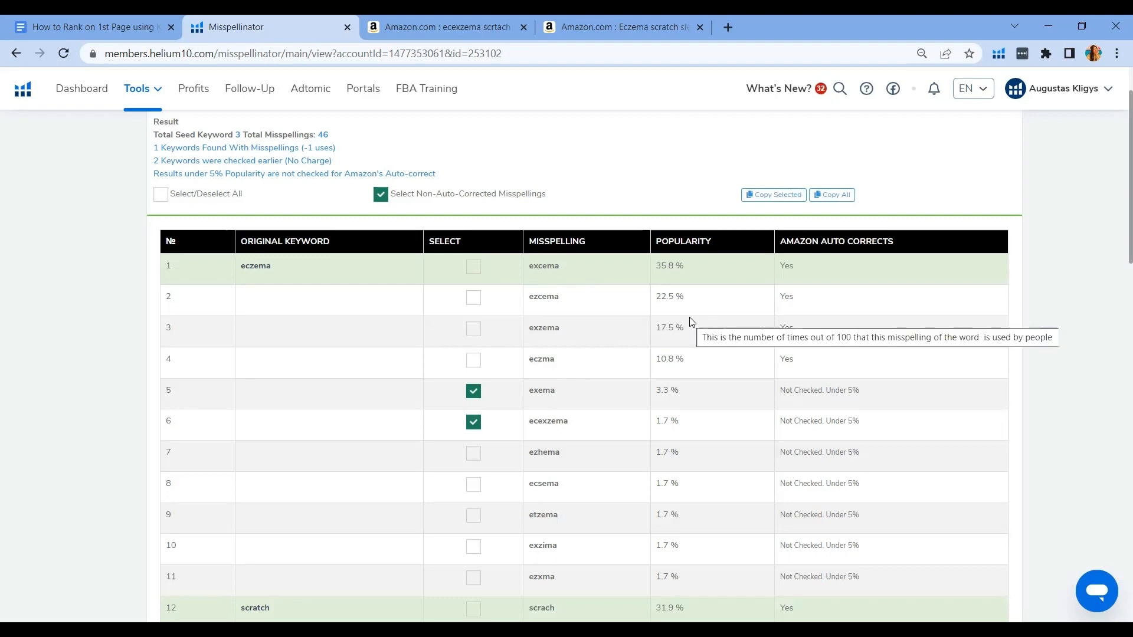
click(775, 195)
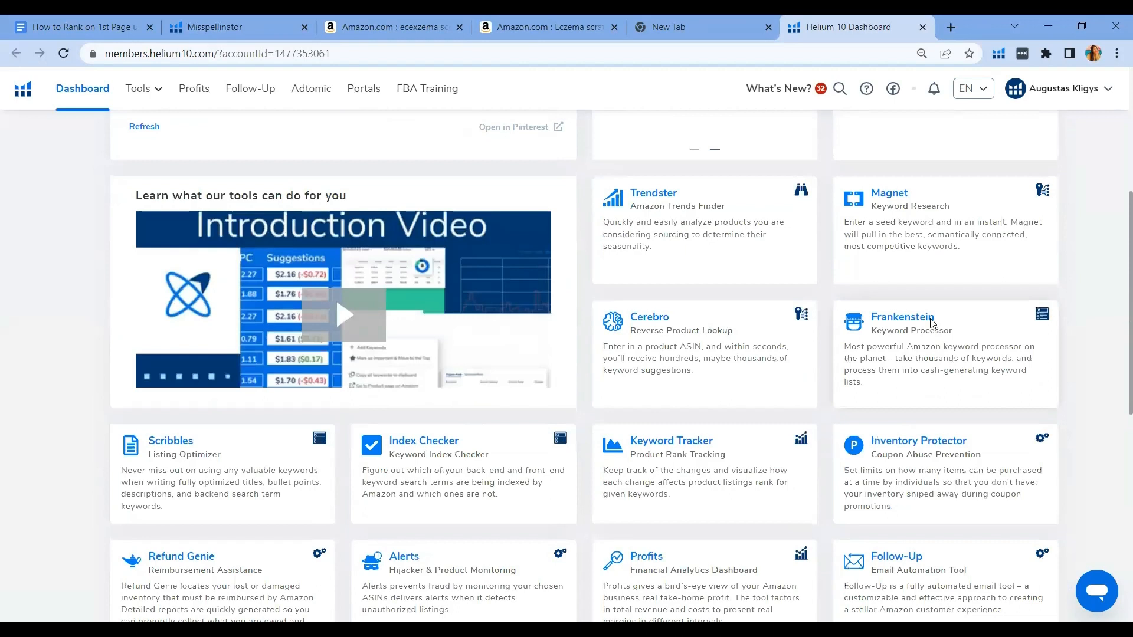
Step: Open the Frankenstein keyword processor from the Helium 10 dashboard and paste the copied misspellings as the original keywords
click(931, 321)
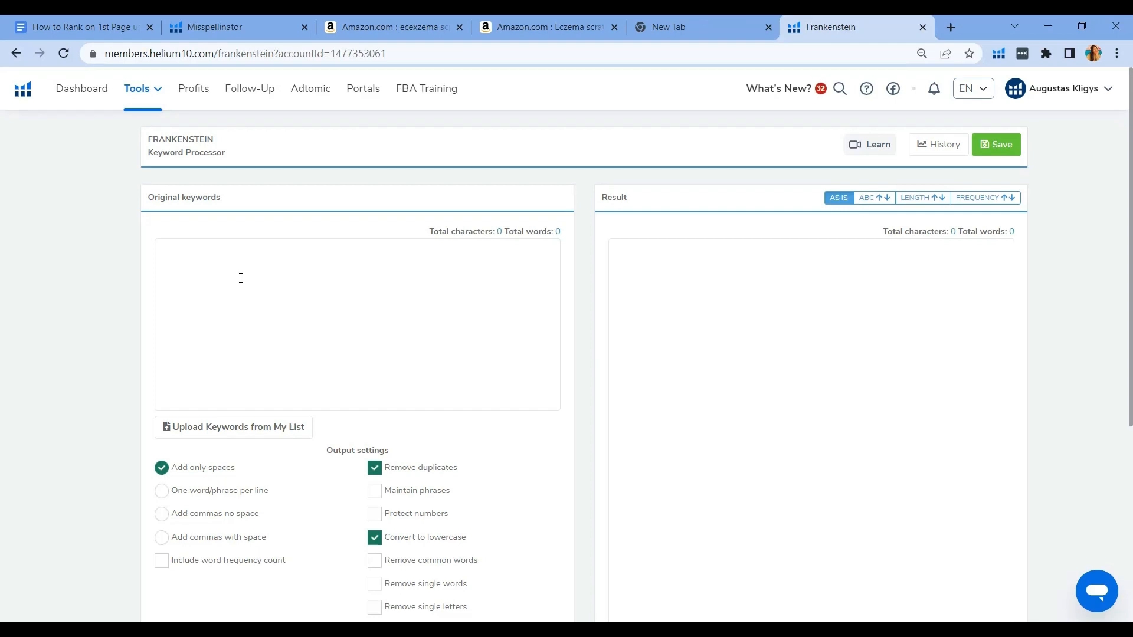
click(224, 27)
click(768, 27)
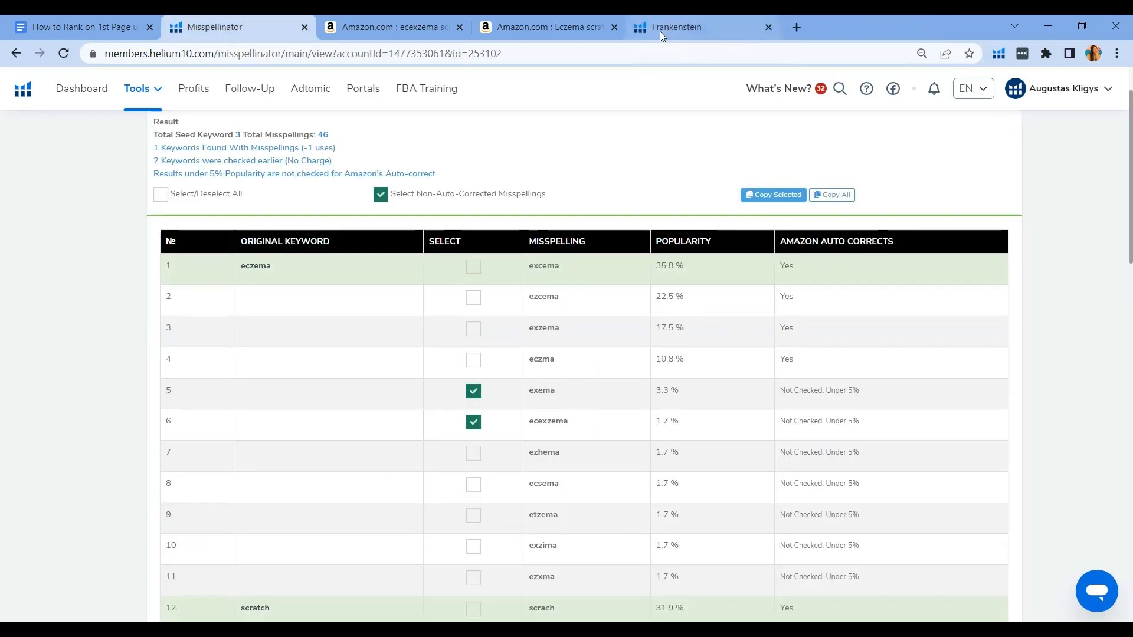
click(660, 30)
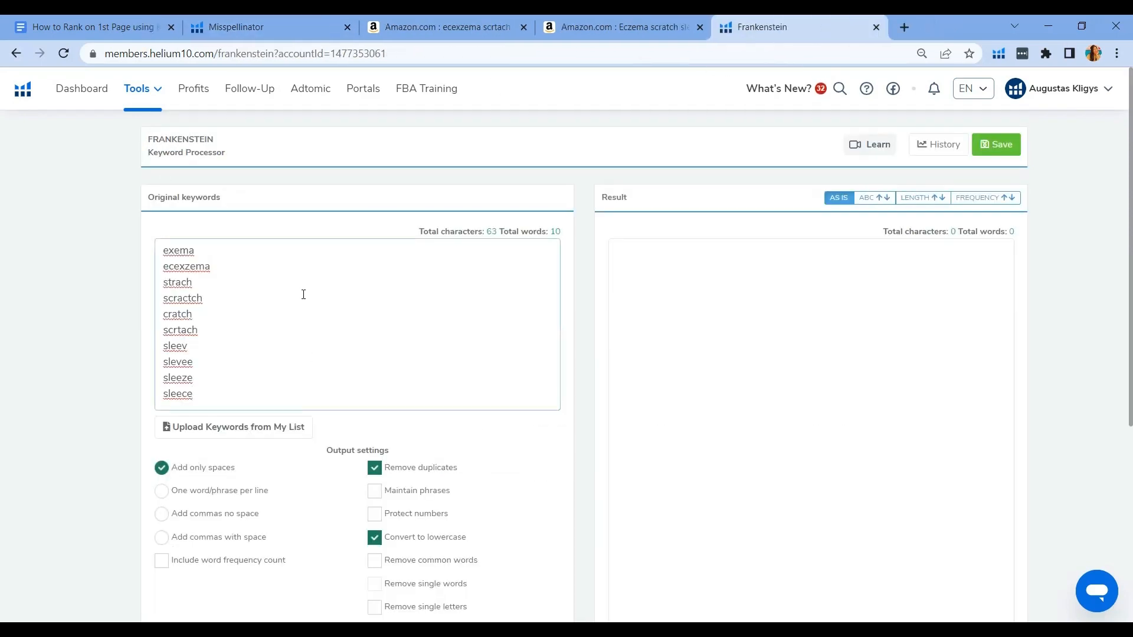
Step: Set the Frankenstein output to one word/phrase per line, and review the other output settings and the processed misspelling list
scroll(490, 461, down, 3)
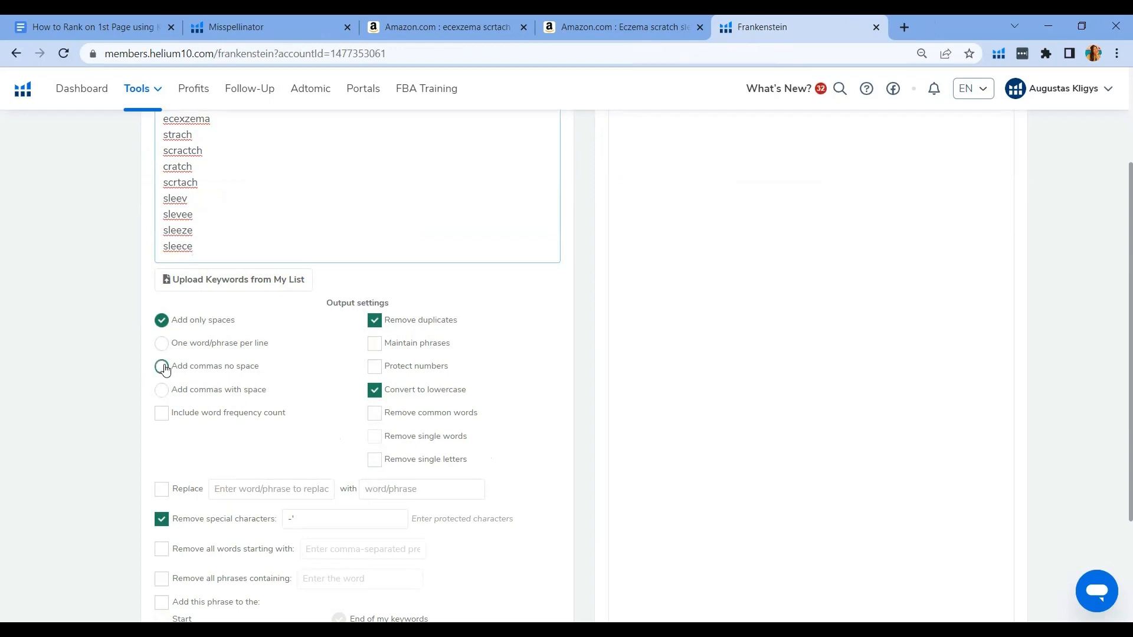
click(162, 344)
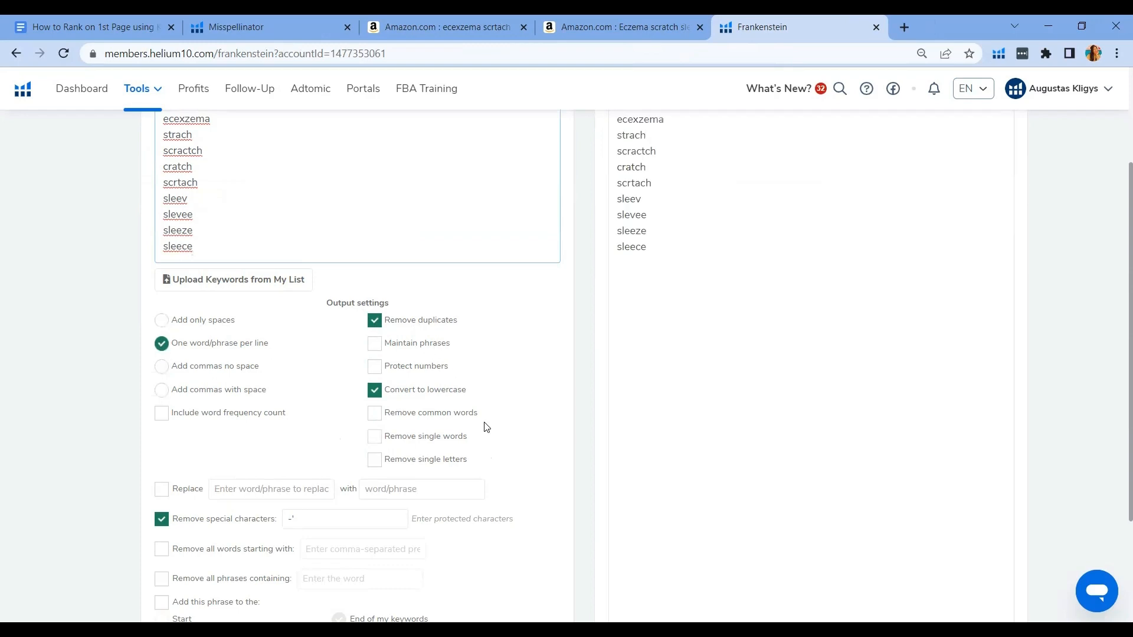
scroll(551, 424, down, 3)
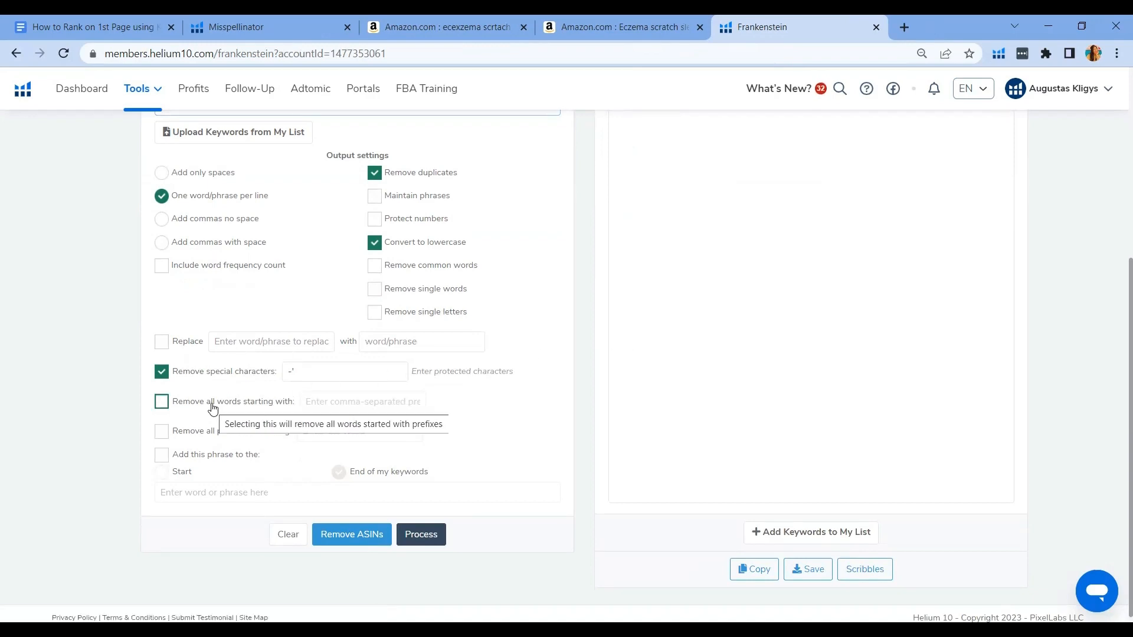
scroll(309, 346, up, 4)
scroll(309, 340, down, 1)
scroll(309, 341, down, 3)
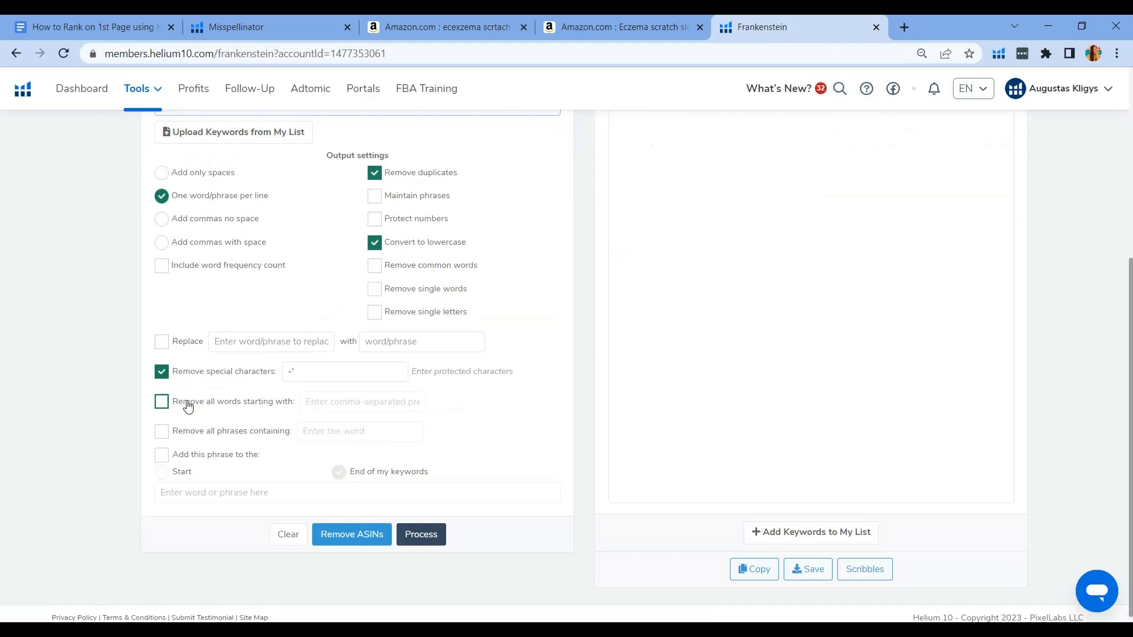
scroll(295, 463, down, 1)
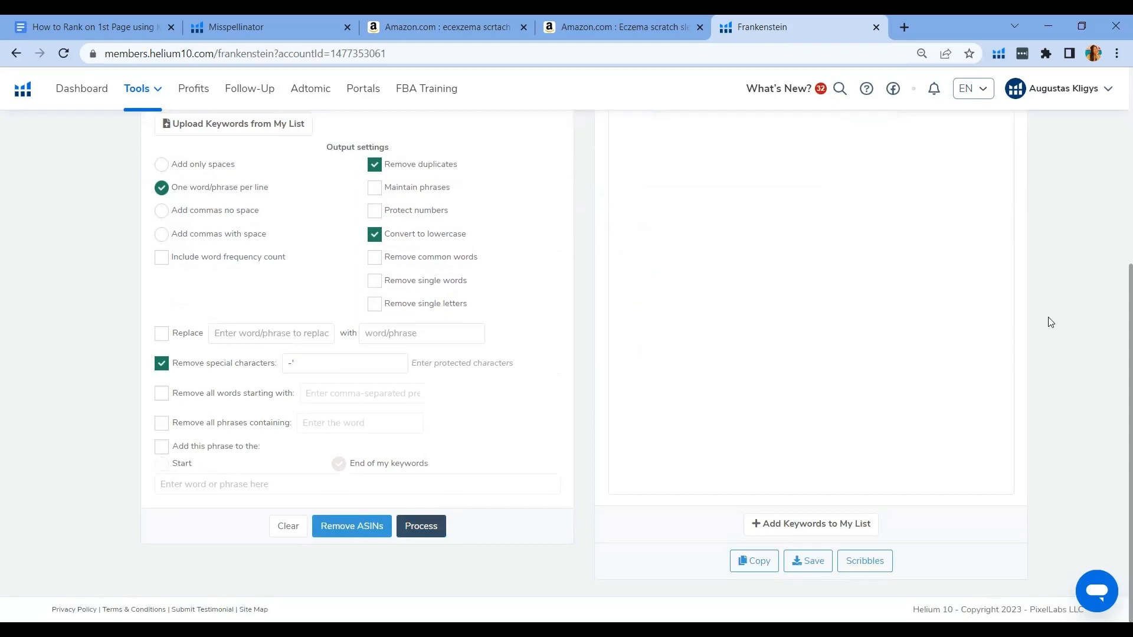
scroll(1051, 321, up, 5)
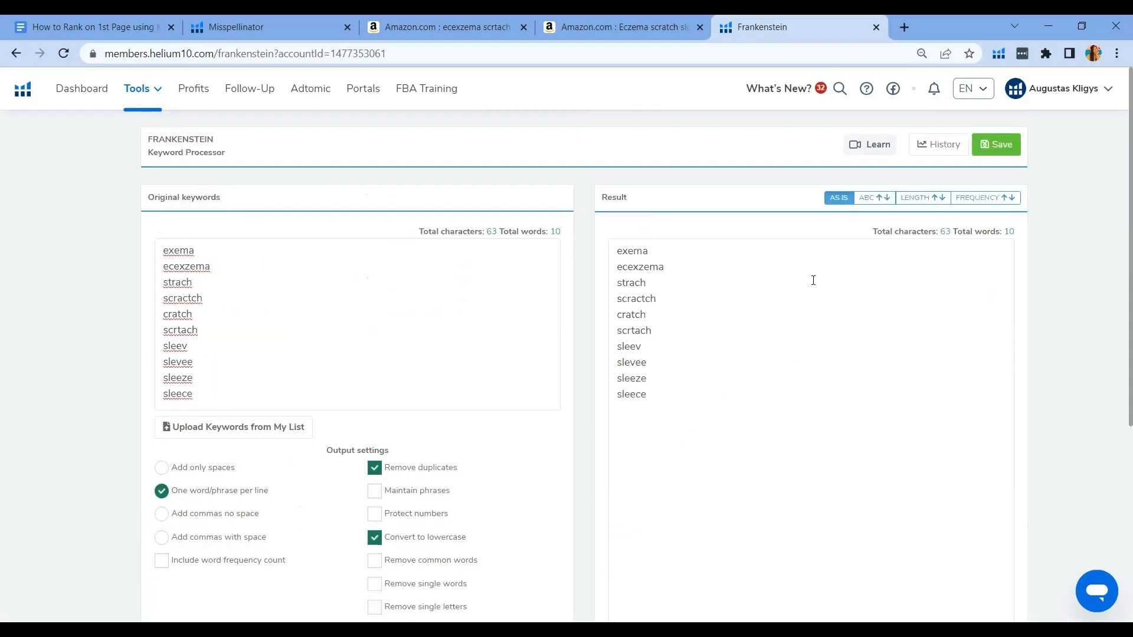
drag(664, 394, 613, 238)
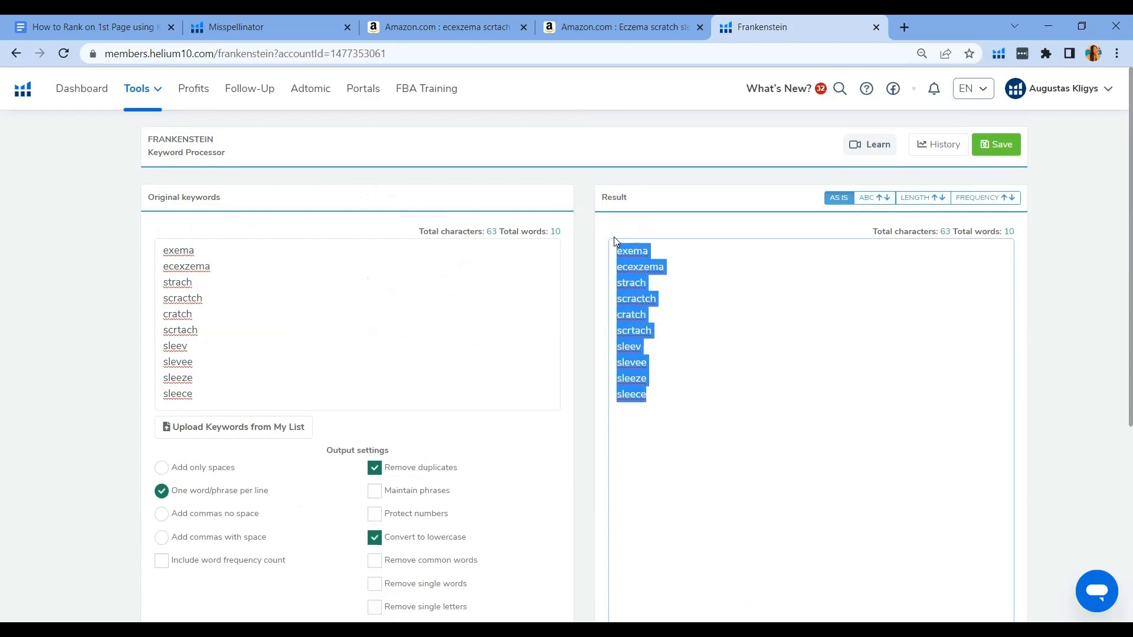
click(789, 346)
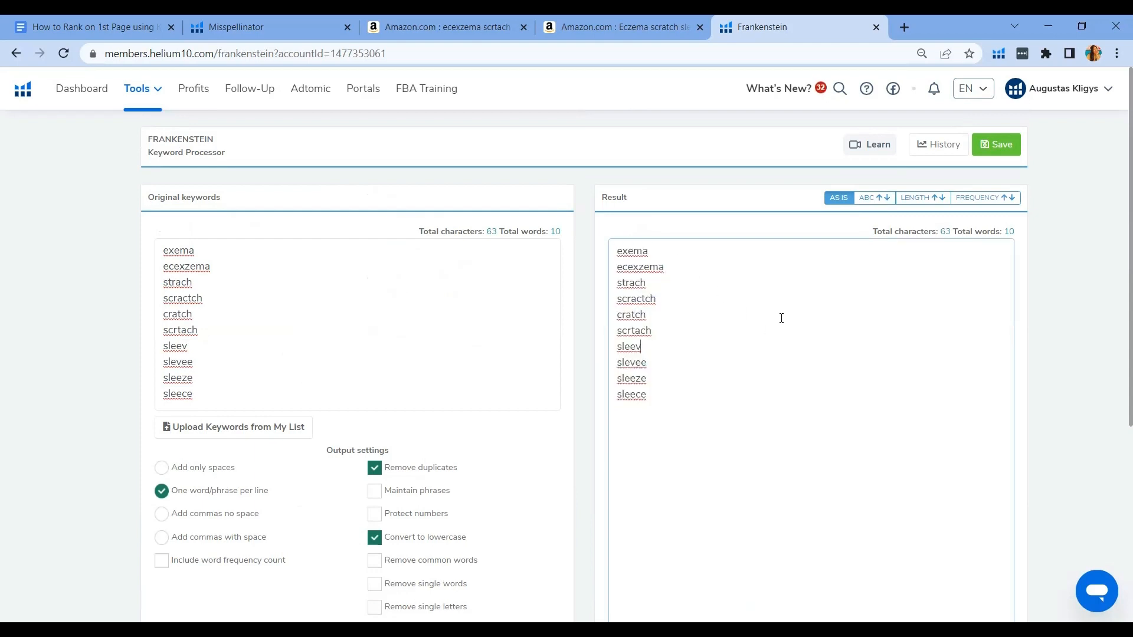
Step: Send the processed misspellings from Frankenstein to Scribbles and apply them as the listing's keyword list
scroll(781, 318, down, 5)
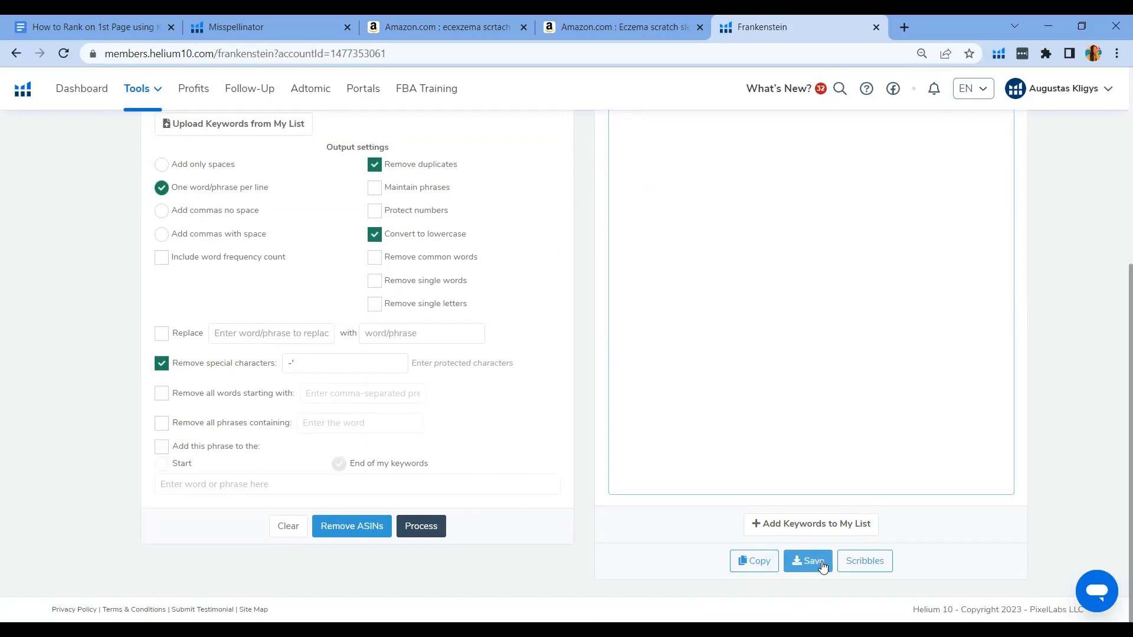
click(872, 565)
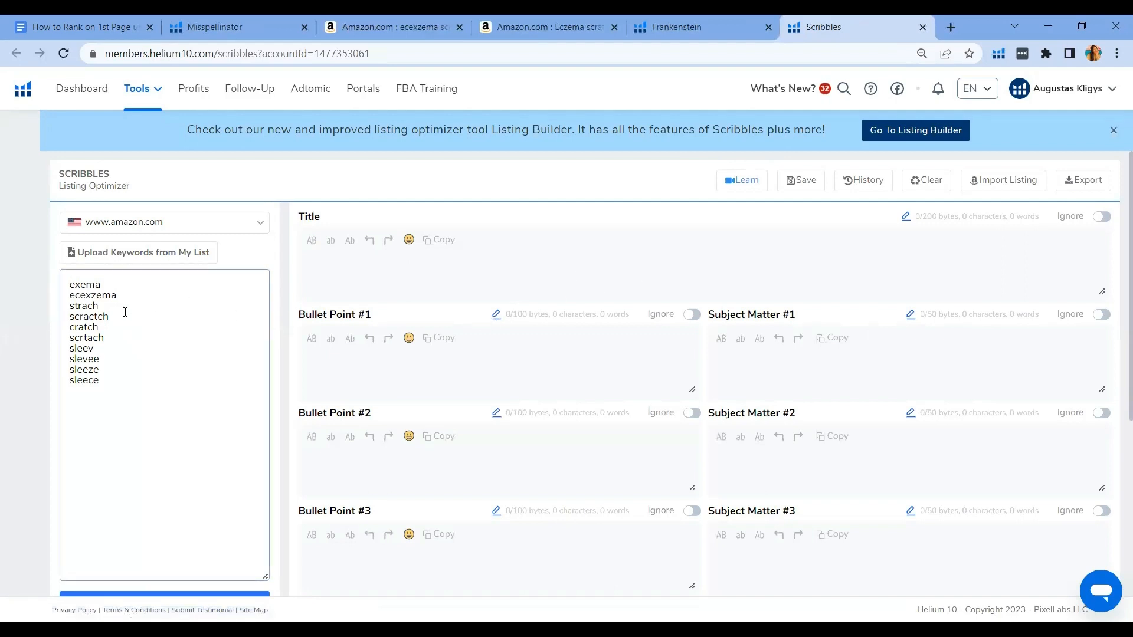
scroll(193, 356, down, 3)
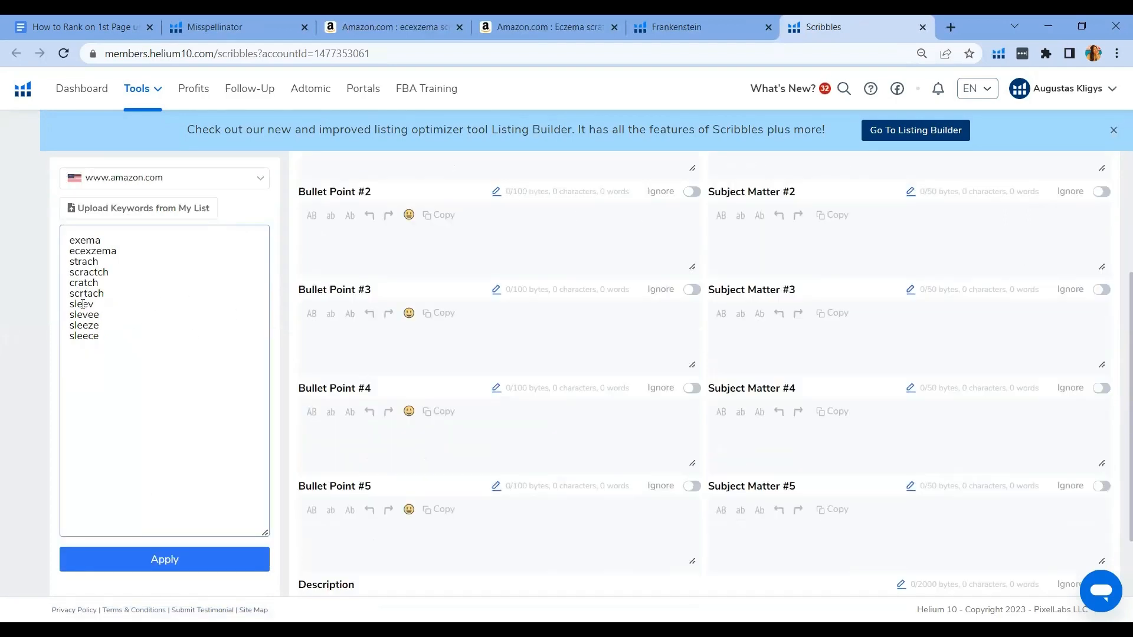
drag(65, 234, 108, 346)
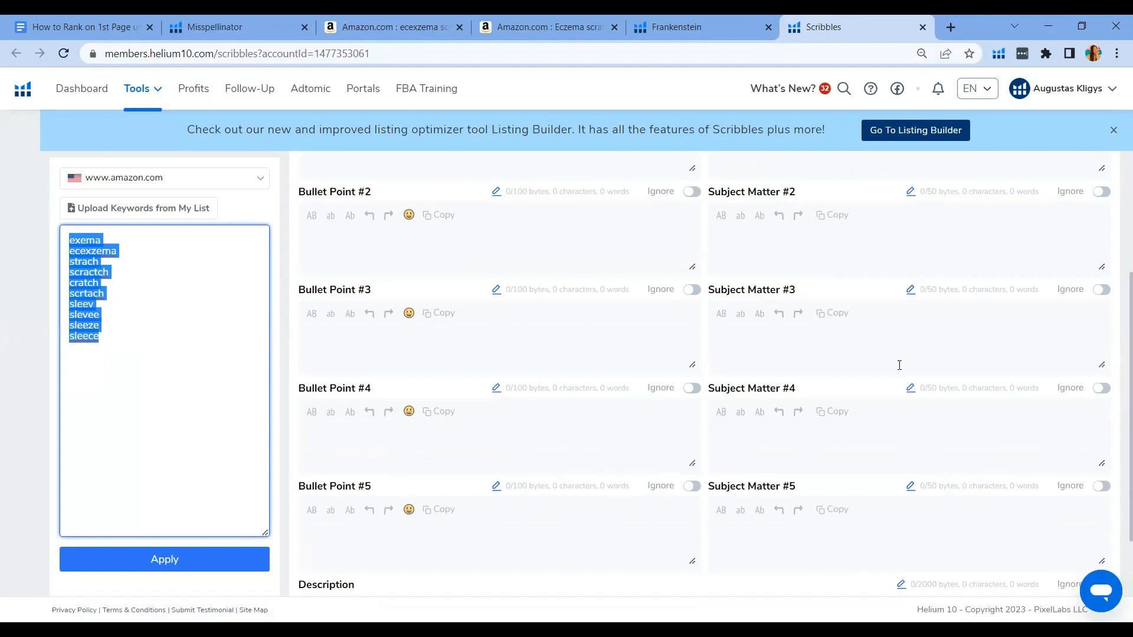
scroll(899, 365, down, 3)
click(180, 558)
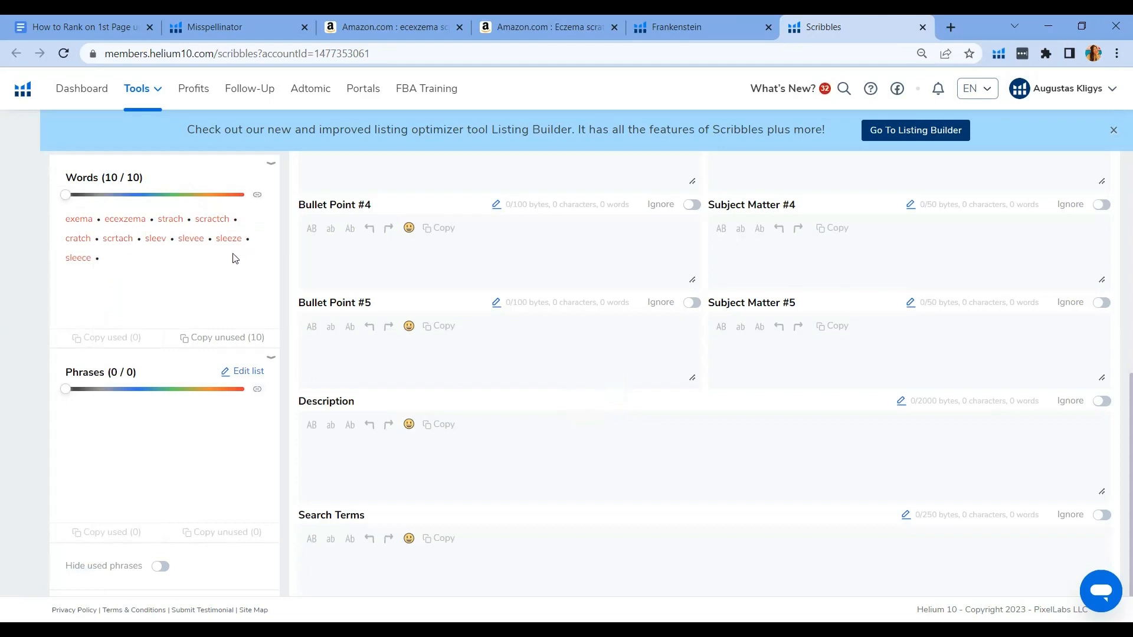
Step: Enter the misspellings exema, ecexzema, strach and scractch from the word list in the Search Terms field
click(406, 567)
key(ctrl+v)
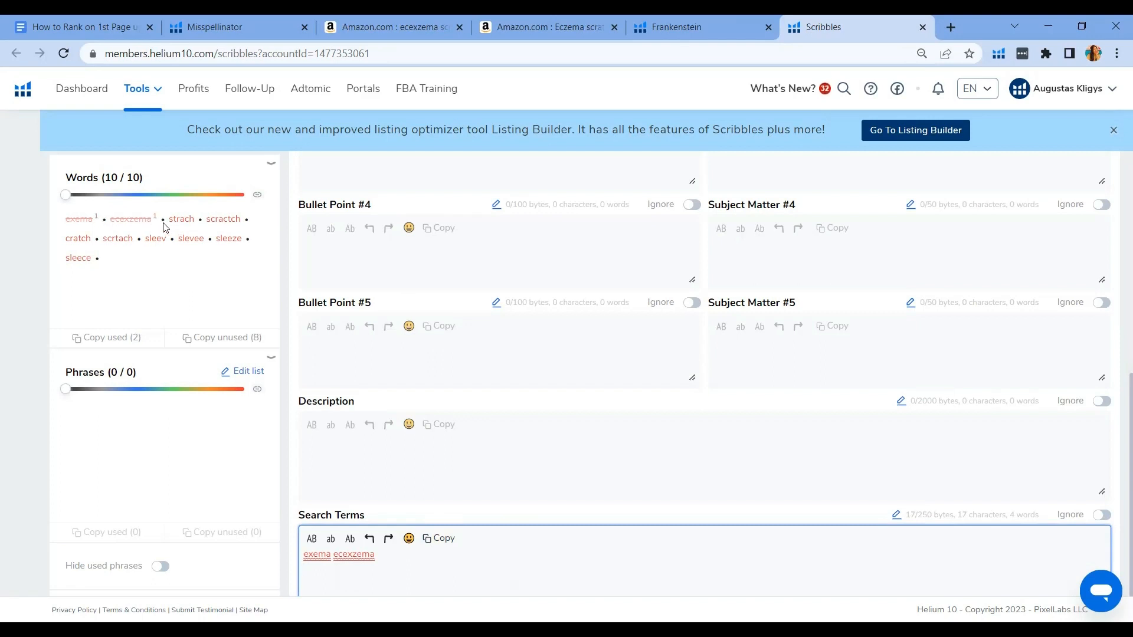
text(strach)
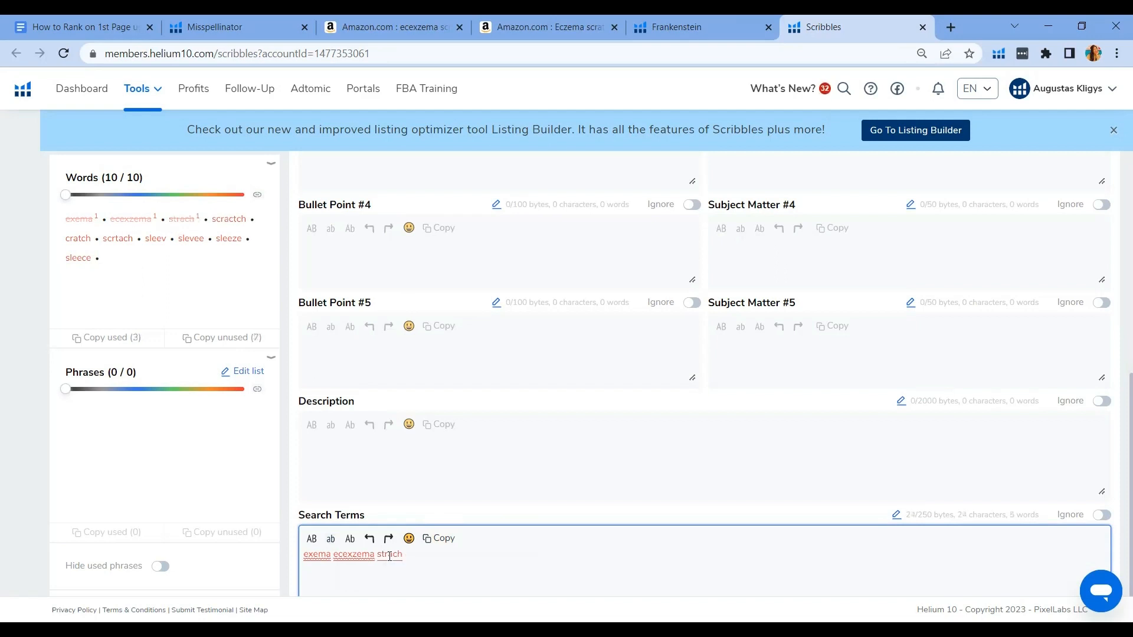
key(BackSpace)
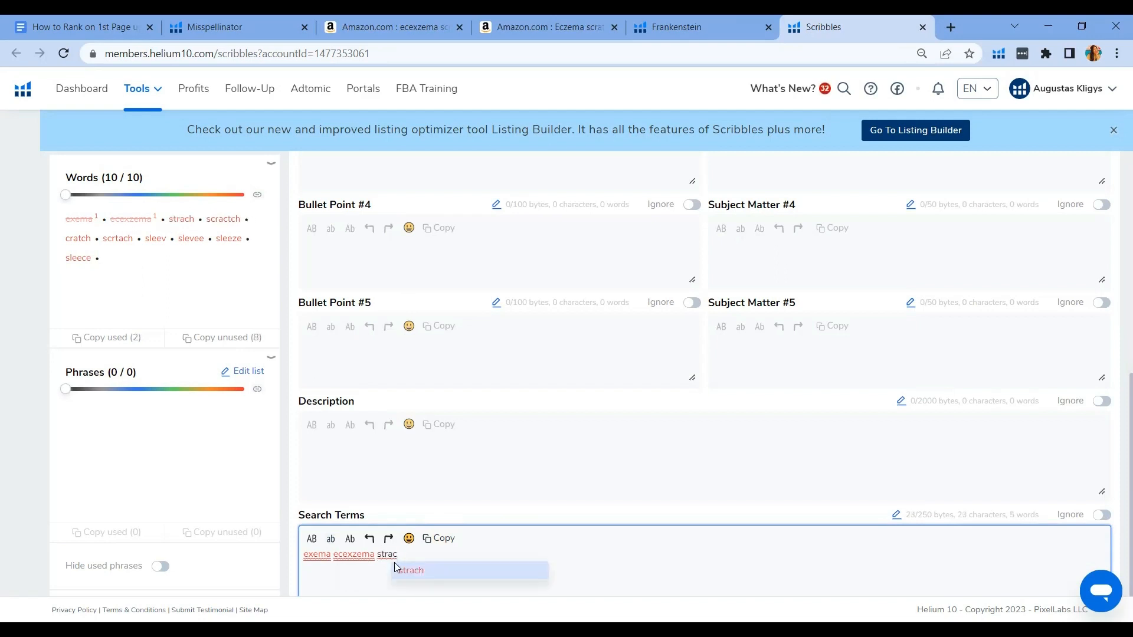
click(411, 570)
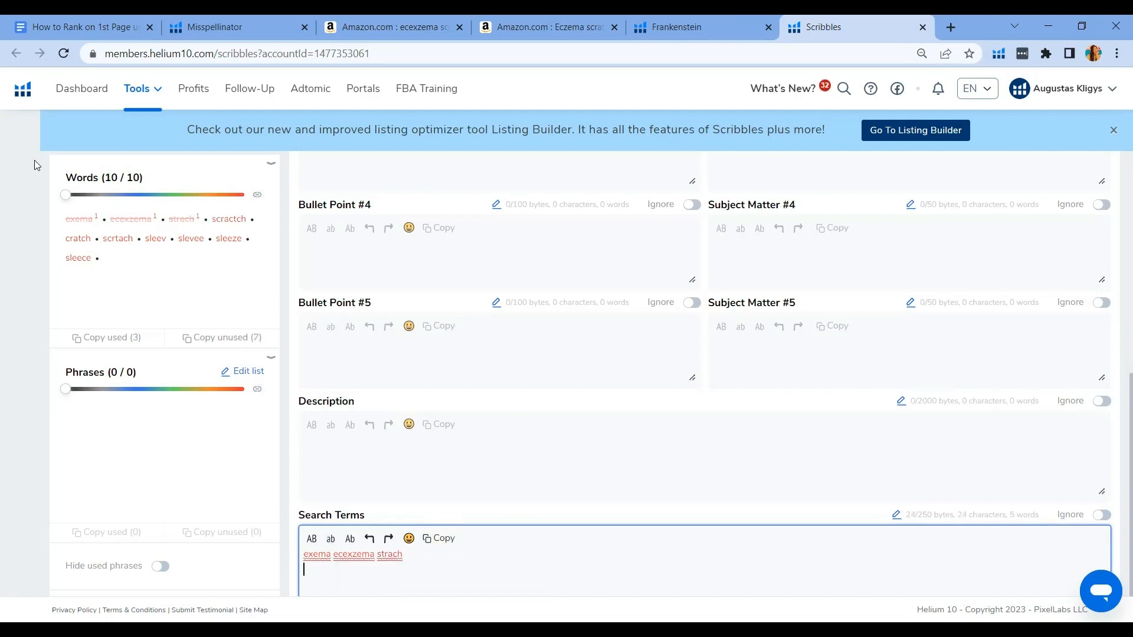
click(94, 198)
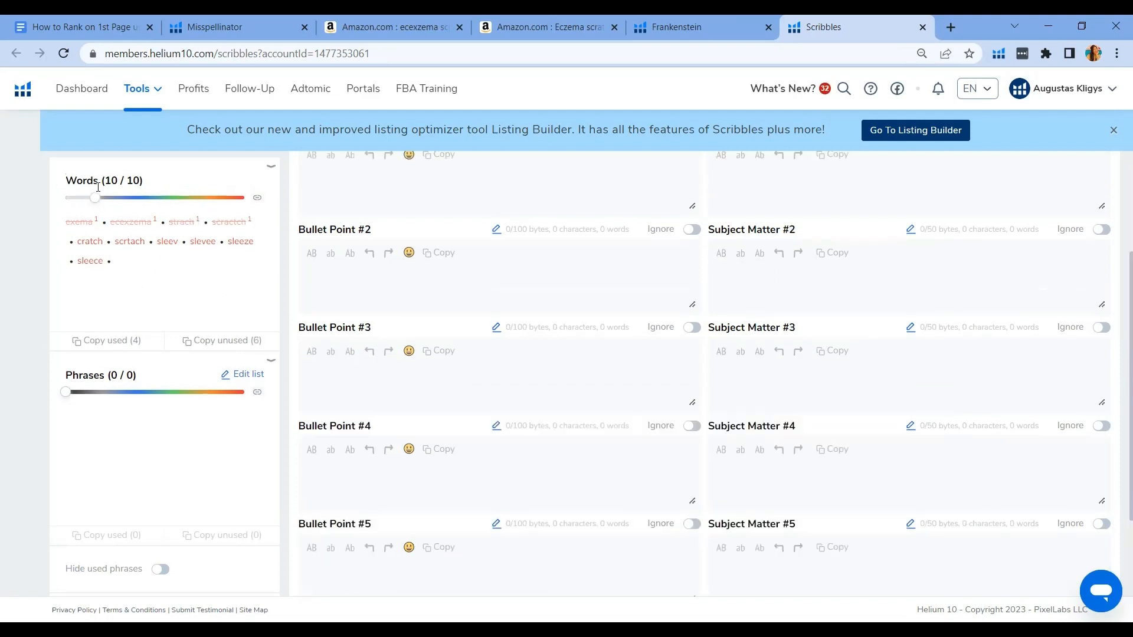
drag(94, 198, 64, 198)
Step: Add the misspelling cratch to Subject Matter #1 and #2 and to Bullet Point #1 and #2
scroll(737, 415, up, 2)
scroll(737, 415, up, 1)
scroll(733, 412, down, 1)
click(814, 280)
text(cratch)
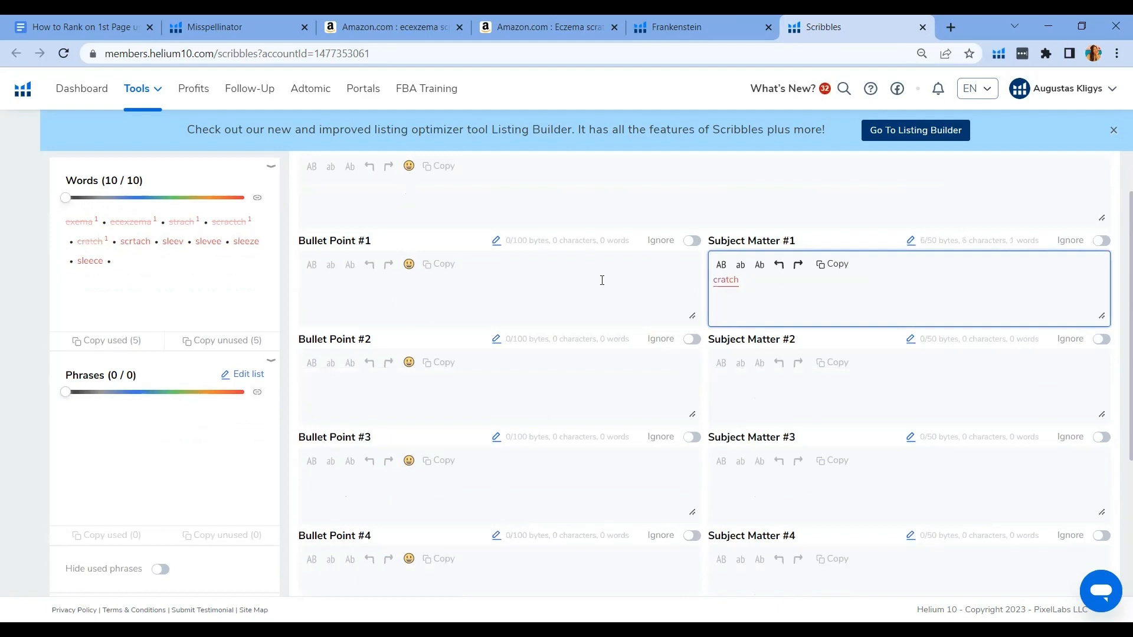
click(737, 393)
text(cratc)
click(736, 393)
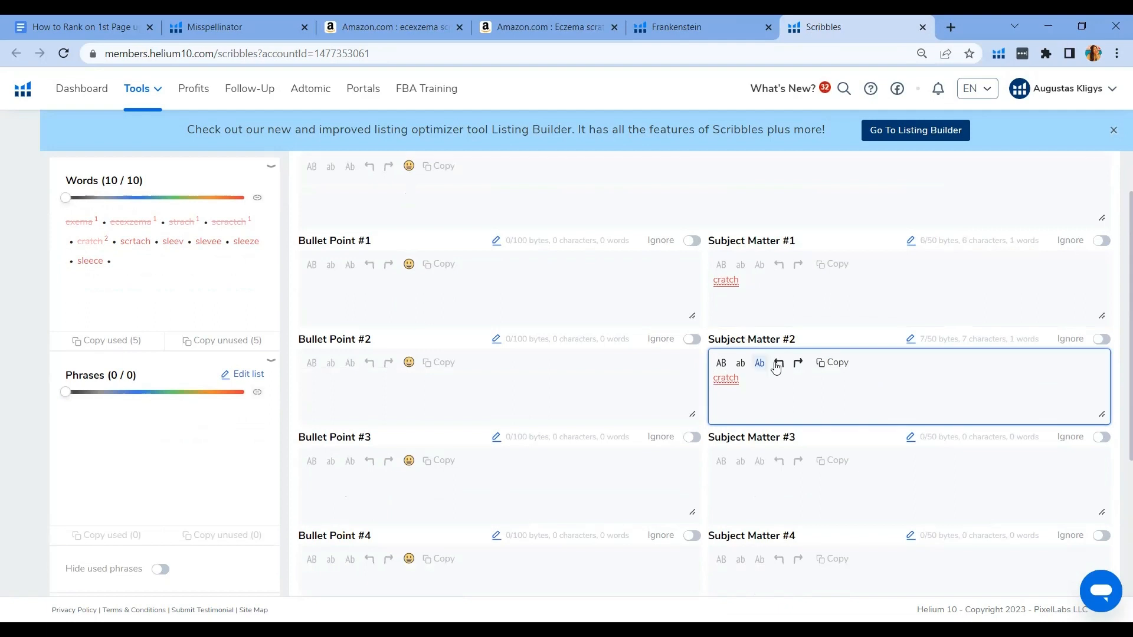
click(450, 318)
text(cratch)
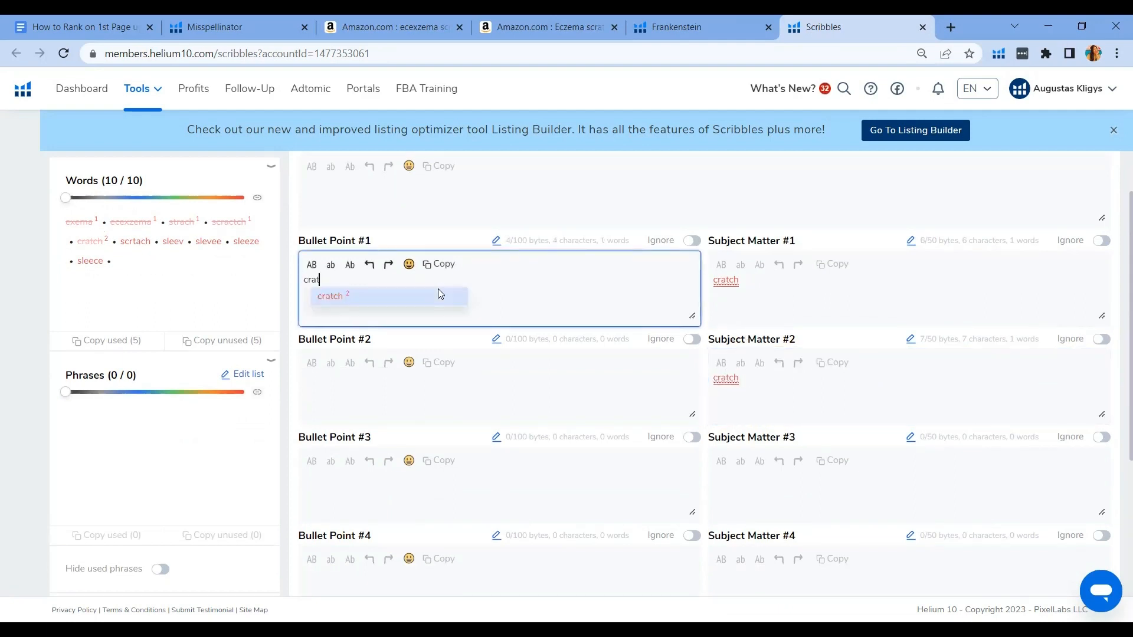
click(356, 386)
text(cratch)
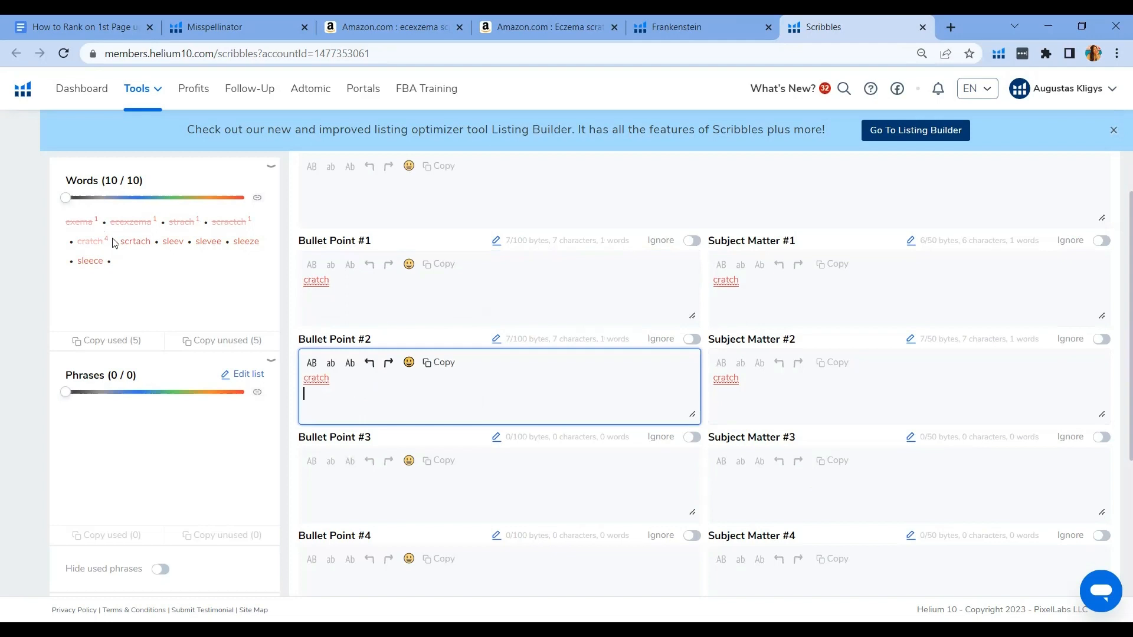
Step: Clear the word cratch from Bullet Points #1 and #2 and Subject Matter #1 and #2
key(BackSpace)
key(BackSpace)
drag(330, 280, 230, 279)
key(BackSpace)
drag(761, 287, 708, 279)
key(BackSpace)
drag(757, 381, 707, 378)
key(BackSpace)
scroll(311, 536, down, 5)
scroll(160, 579, down, 1)
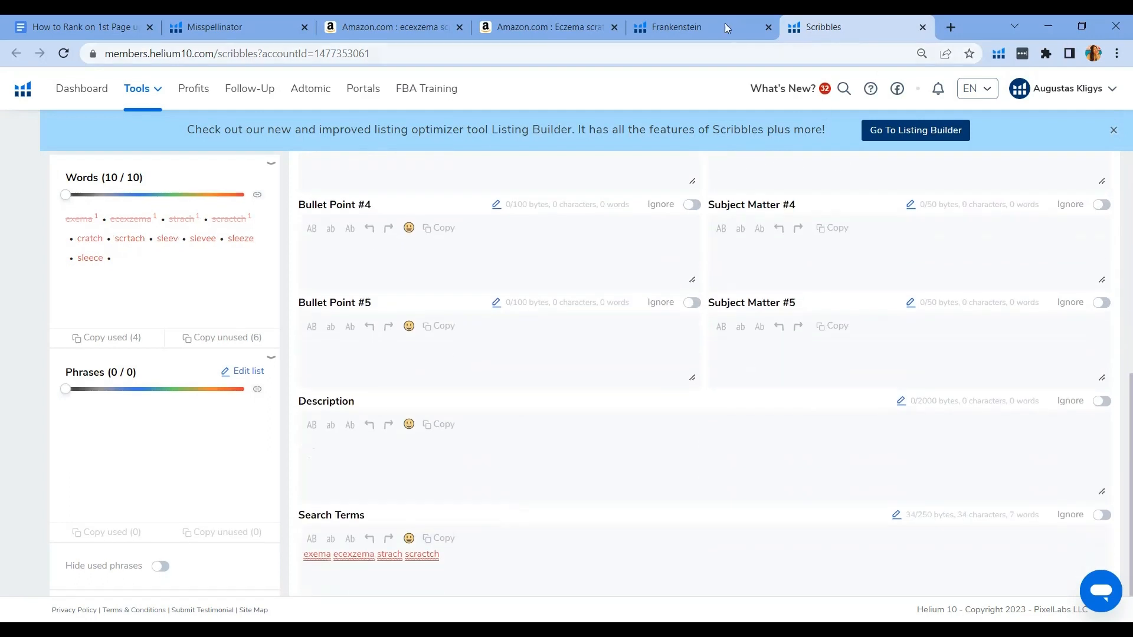
Step: Switch back to Misspellinator, prepare the new keyword phrase "dog pee pad", select all three words and find their misspellings
click(221, 27)
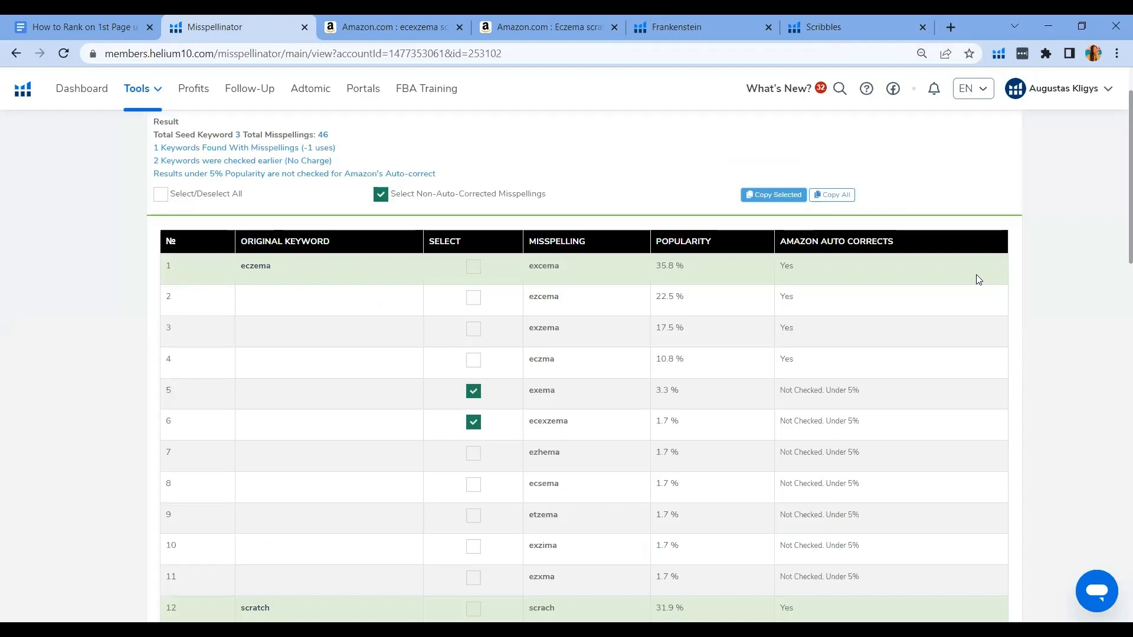
scroll(1053, 238, up, 1)
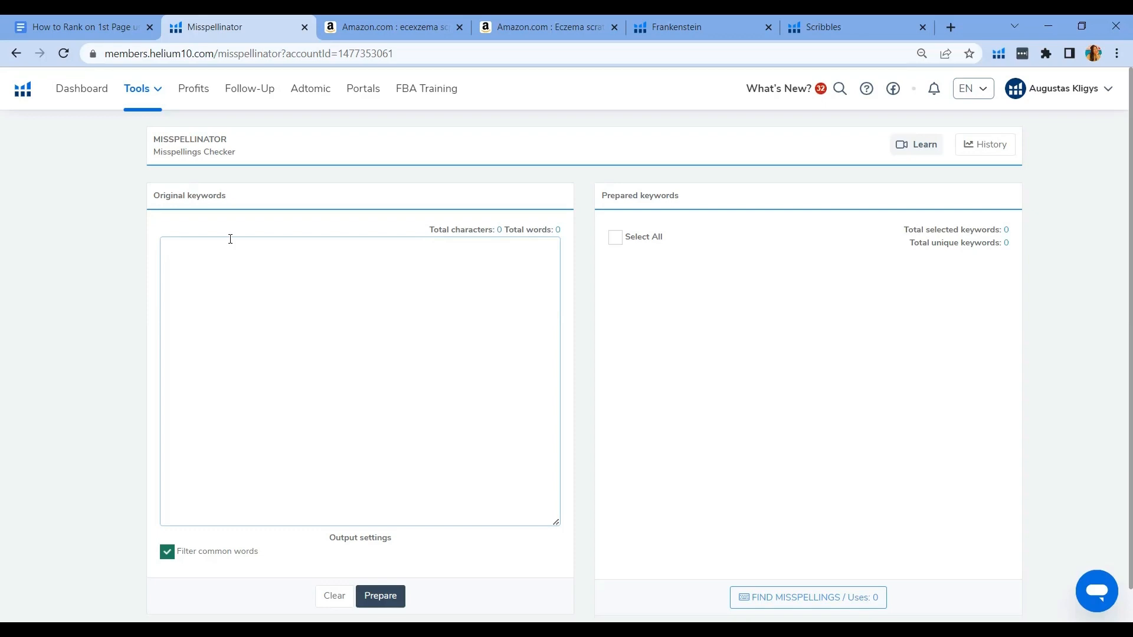
text(dog pee pad)
key(Return)
click(381, 596)
click(617, 236)
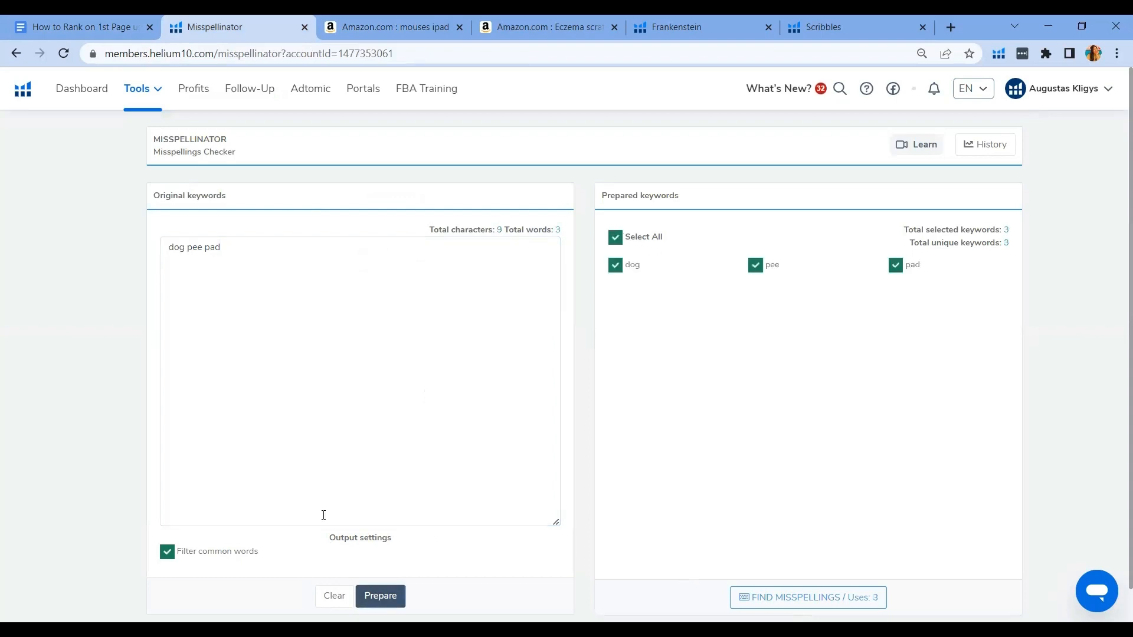
scroll(323, 515, down, 1)
click(803, 561)
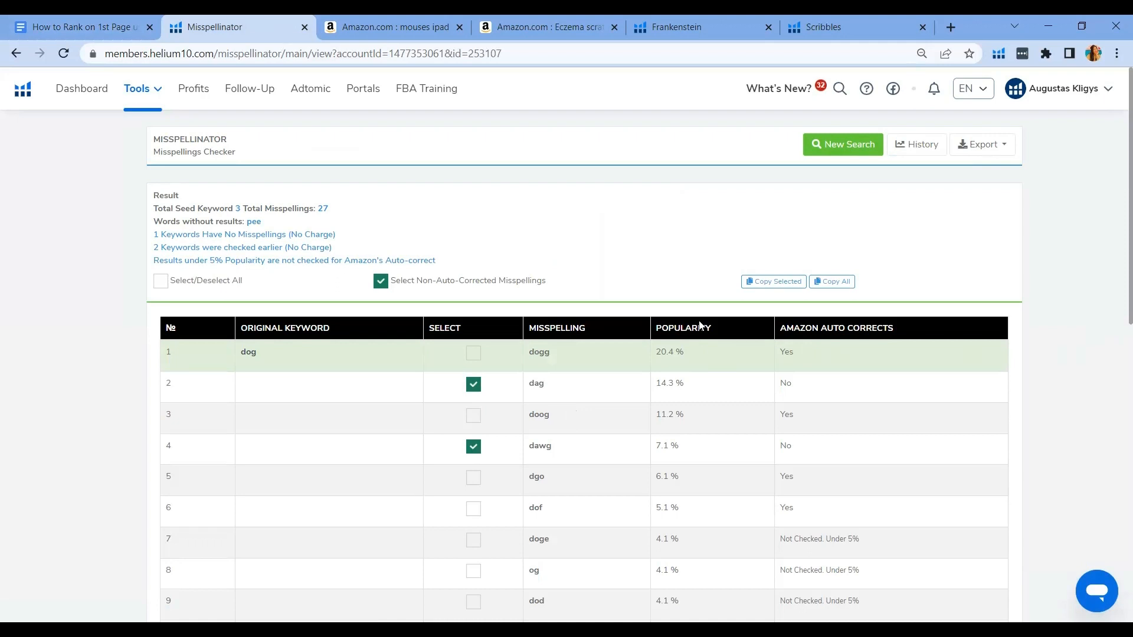
Step: Review the misspellings of dog, comparing their popularity and Amazon auto-correct status, especially for dag
scroll(738, 313, down, 2)
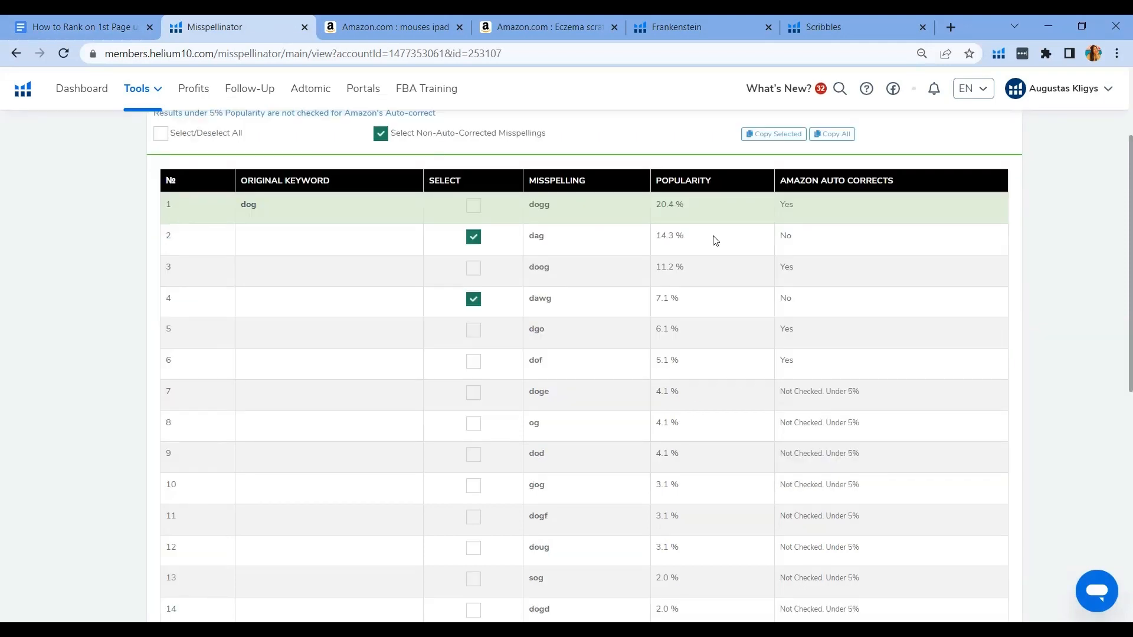
double_click(532, 236)
scroll(610, 265, up, 1)
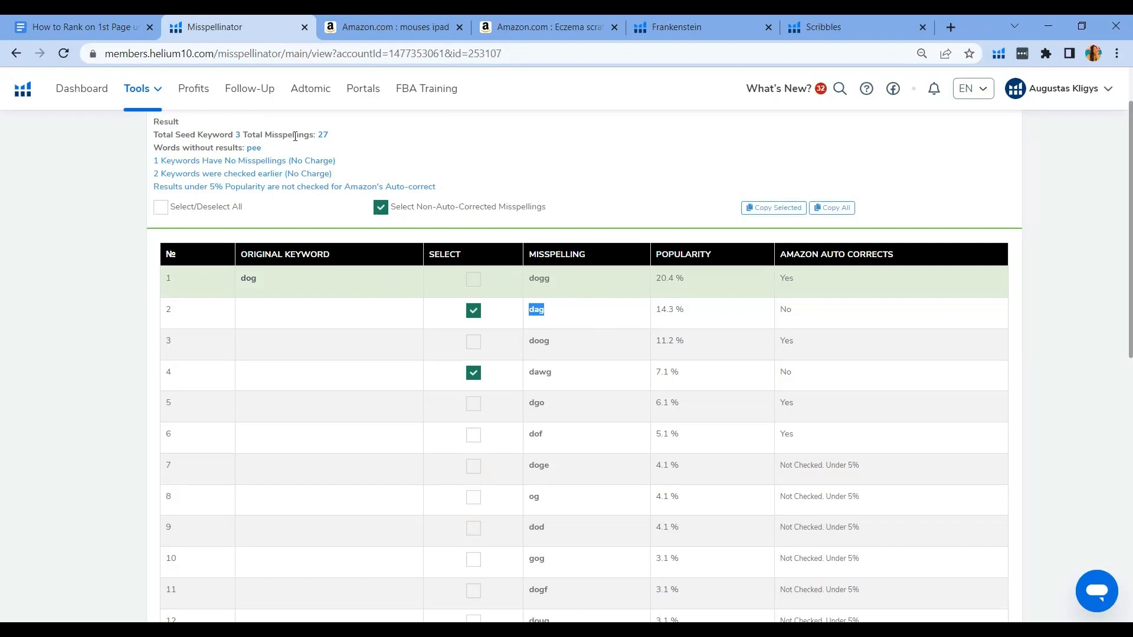
scroll(1069, 357, down, 3)
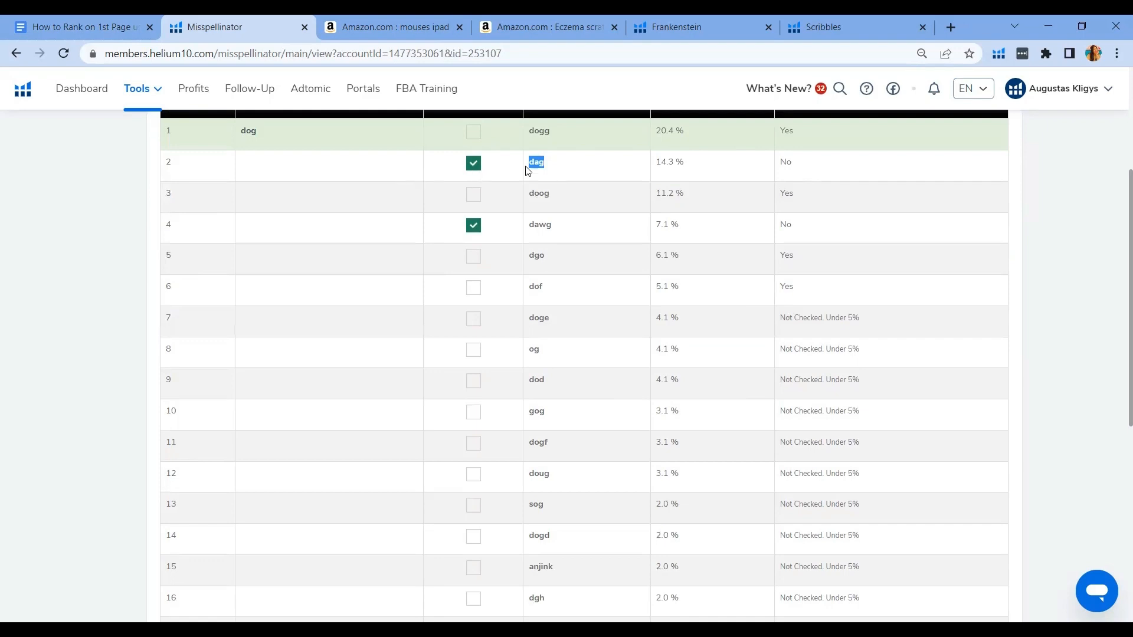
click(549, 165)
drag(549, 166, 526, 161)
scroll(685, 189, up, 2)
scroll(686, 187, down, 2)
scroll(816, 179, up, 1)
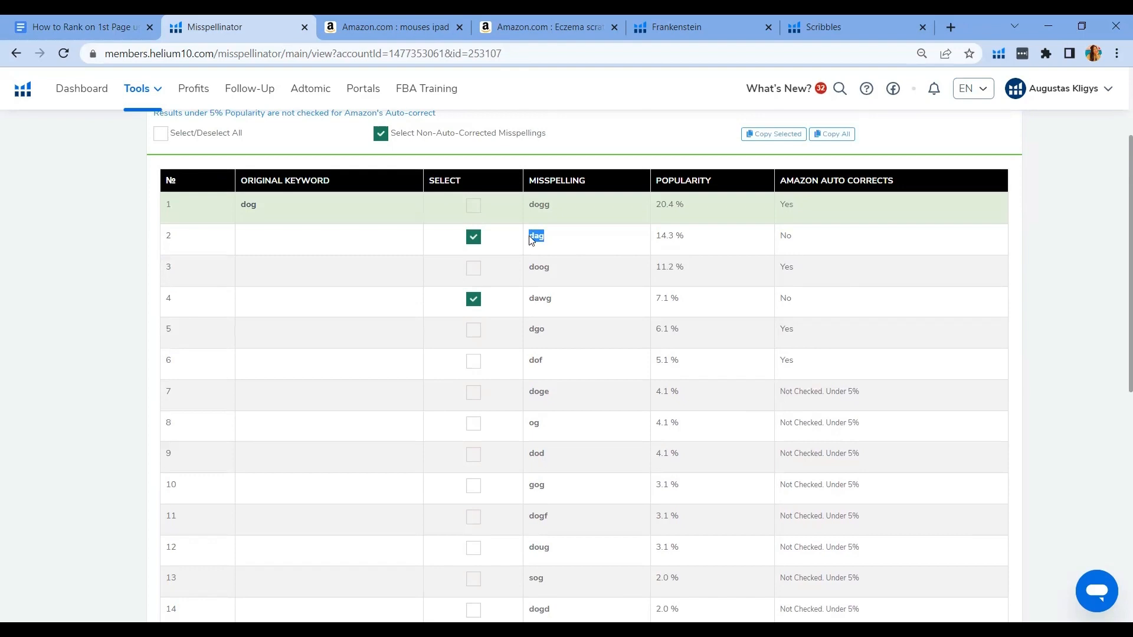
scroll(581, 273, down, 1)
scroll(473, 228, down, 6)
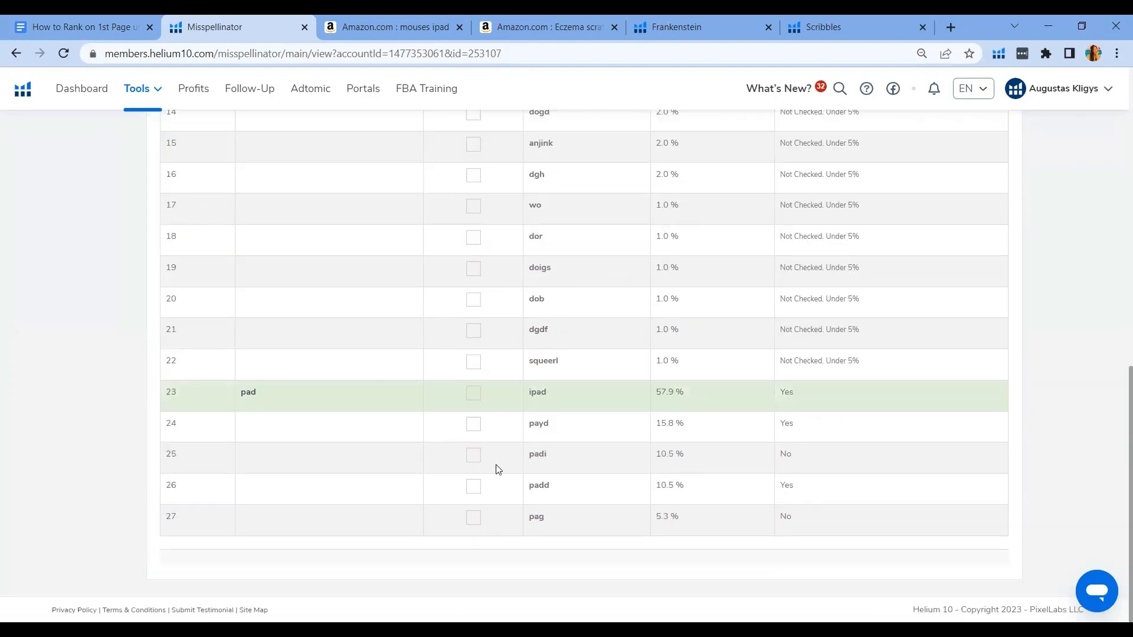
Step: Select the misspelling padi for the keyword pad and check its popularity and Amazon auto-correct status
click(472, 456)
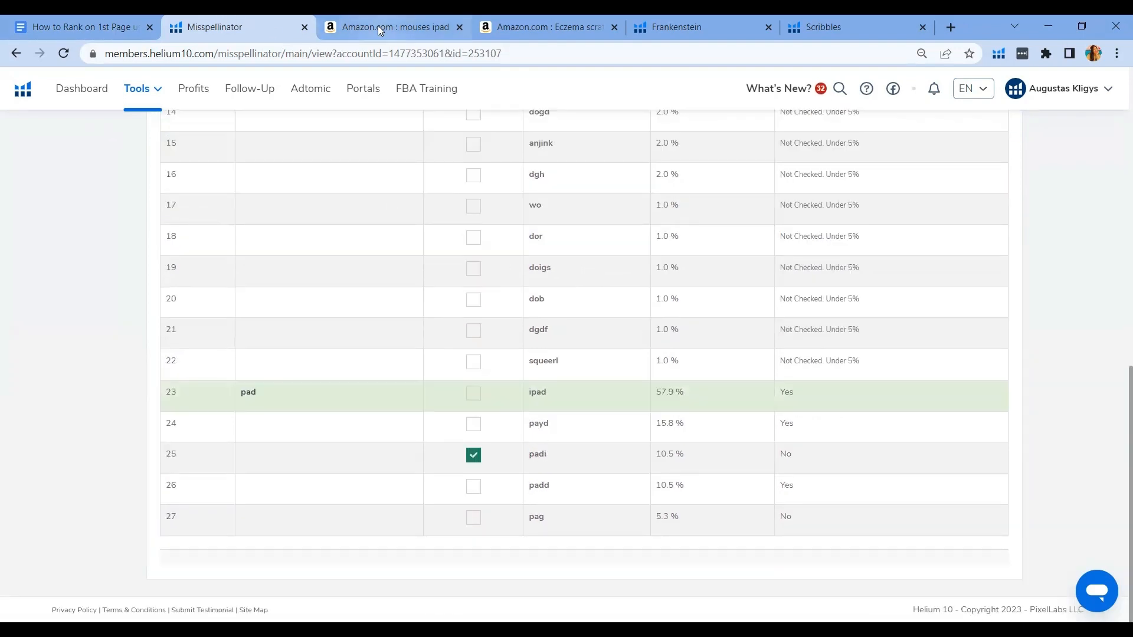
drag(685, 454, 655, 455)
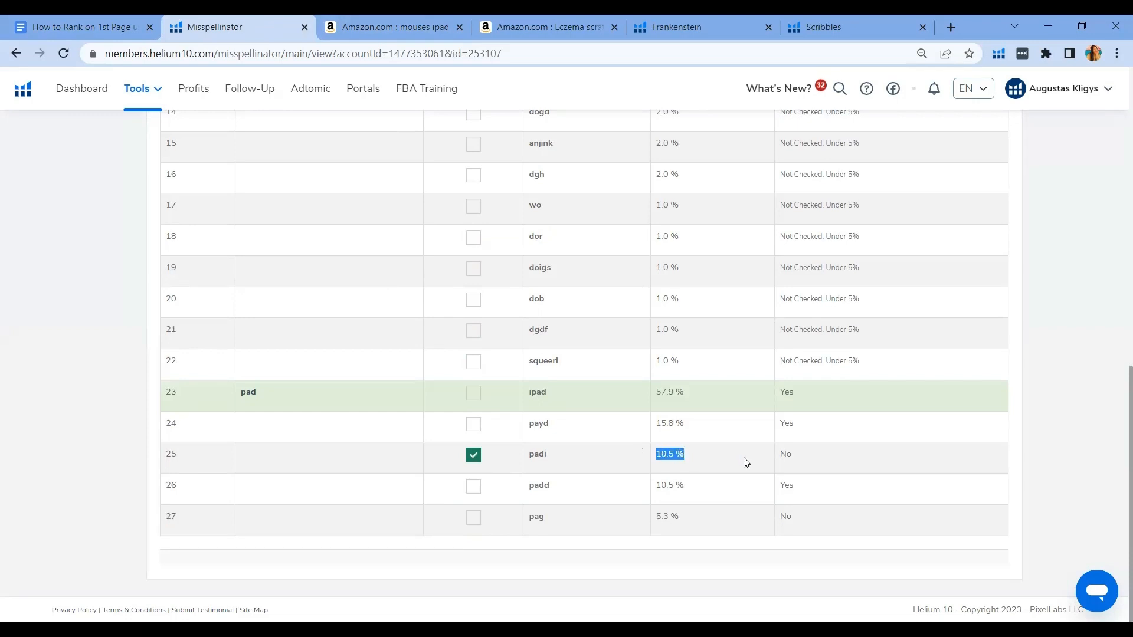
drag(803, 455, 782, 453)
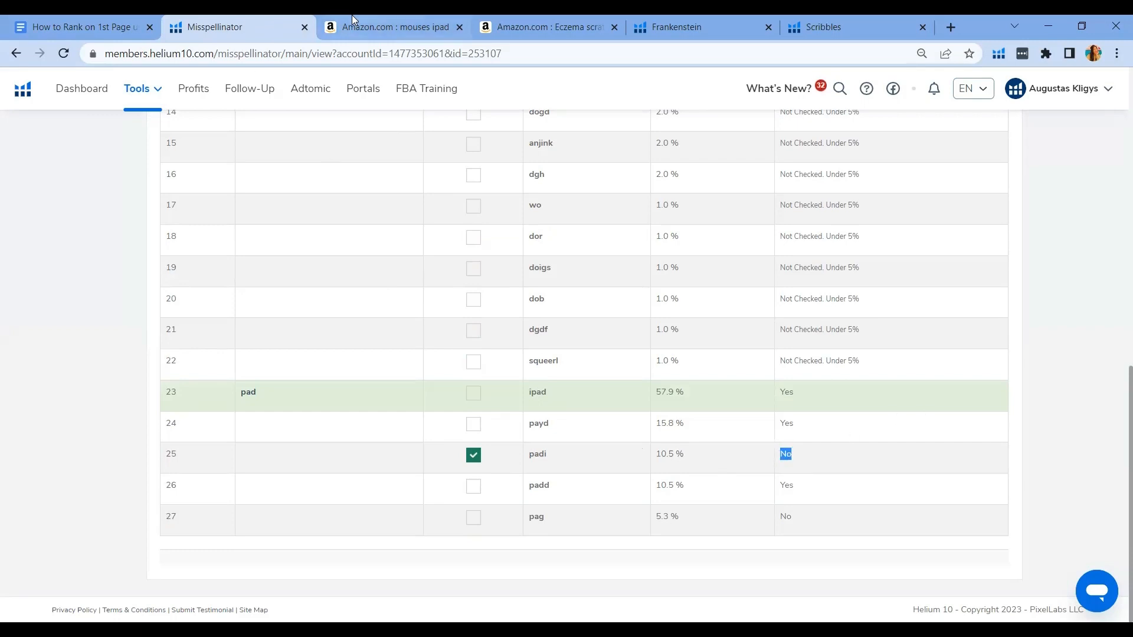
Step: Switch to Amazon and search for the misspelled phrase "dag padi"
click(381, 19)
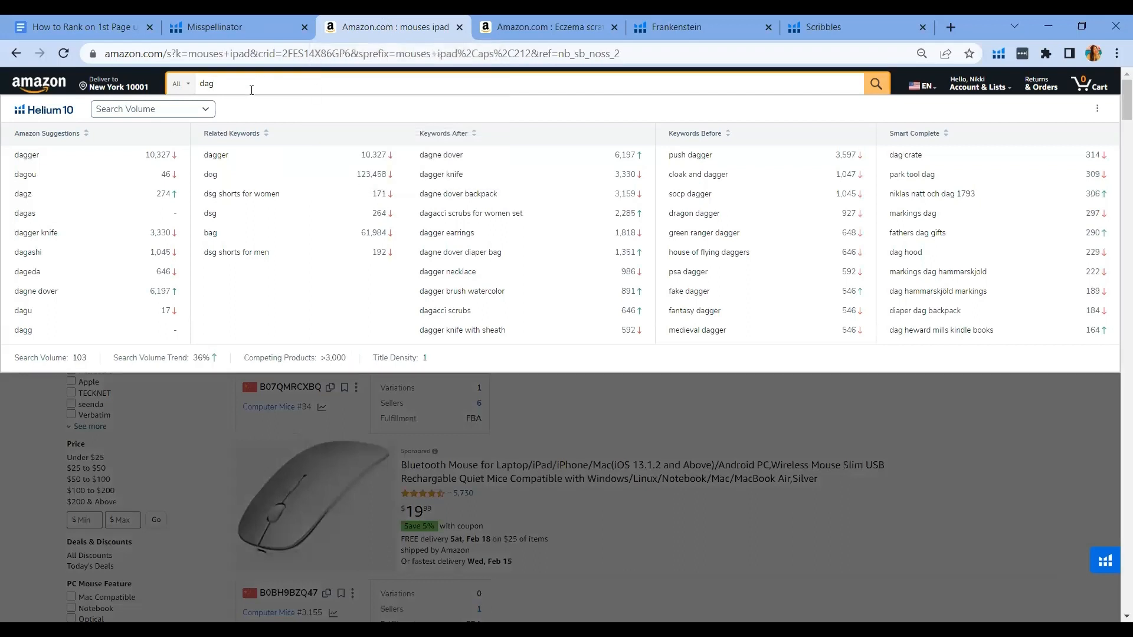
text(moquse)
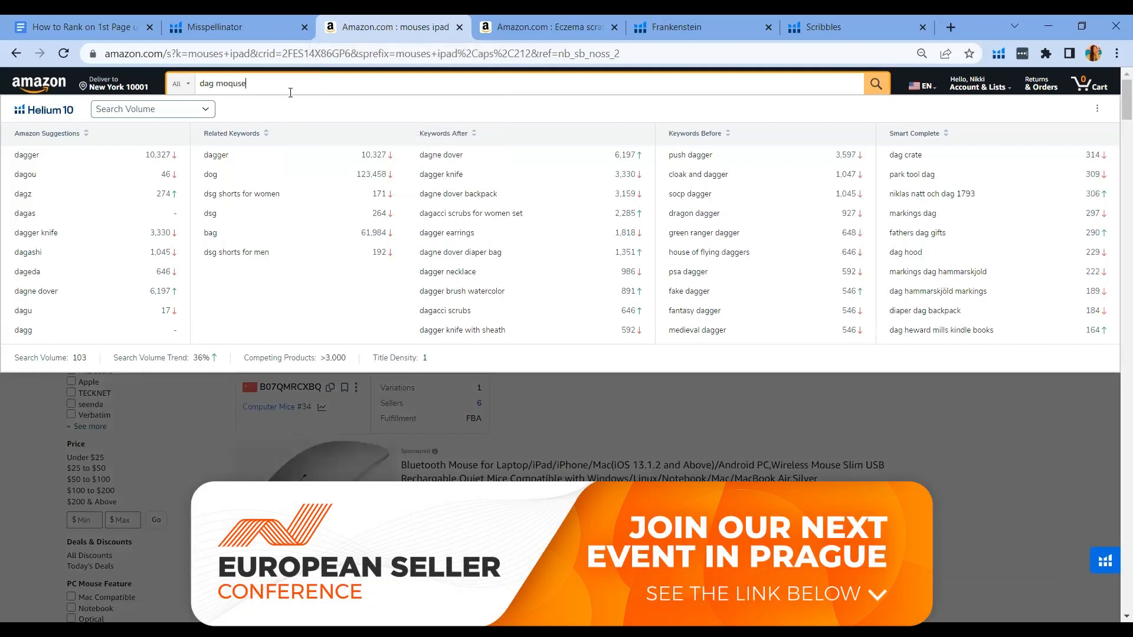
key(BackSpace)
key(BackSpace)
key(BackSpace)
key(BackSpace)
key(BackSpace)
key(BackSpace)
key(BackSpace)
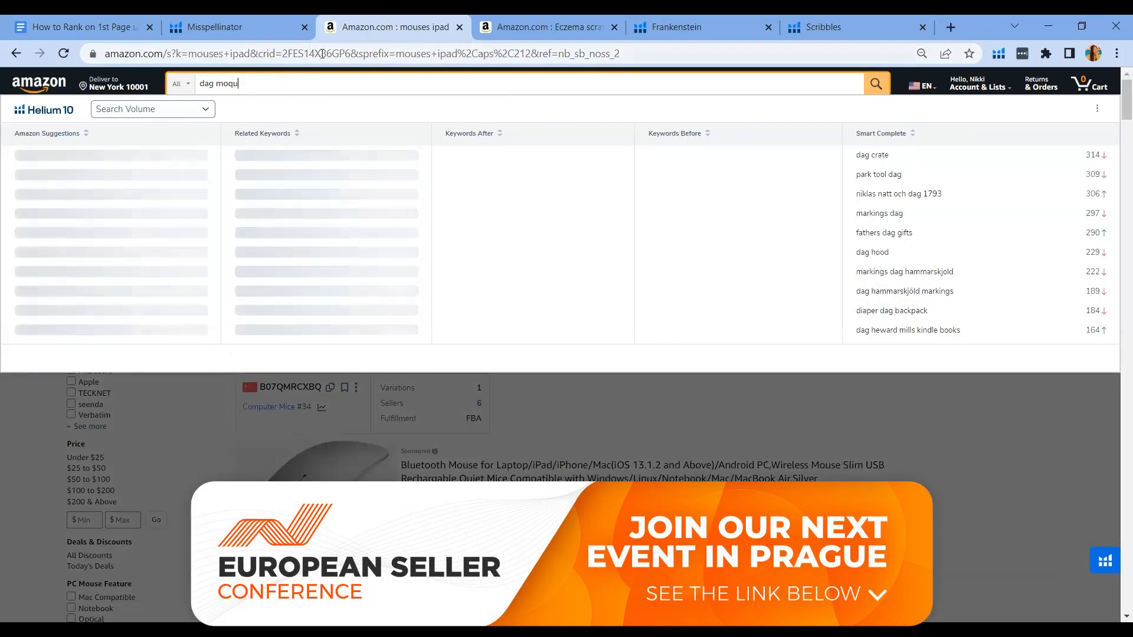
text(adi)
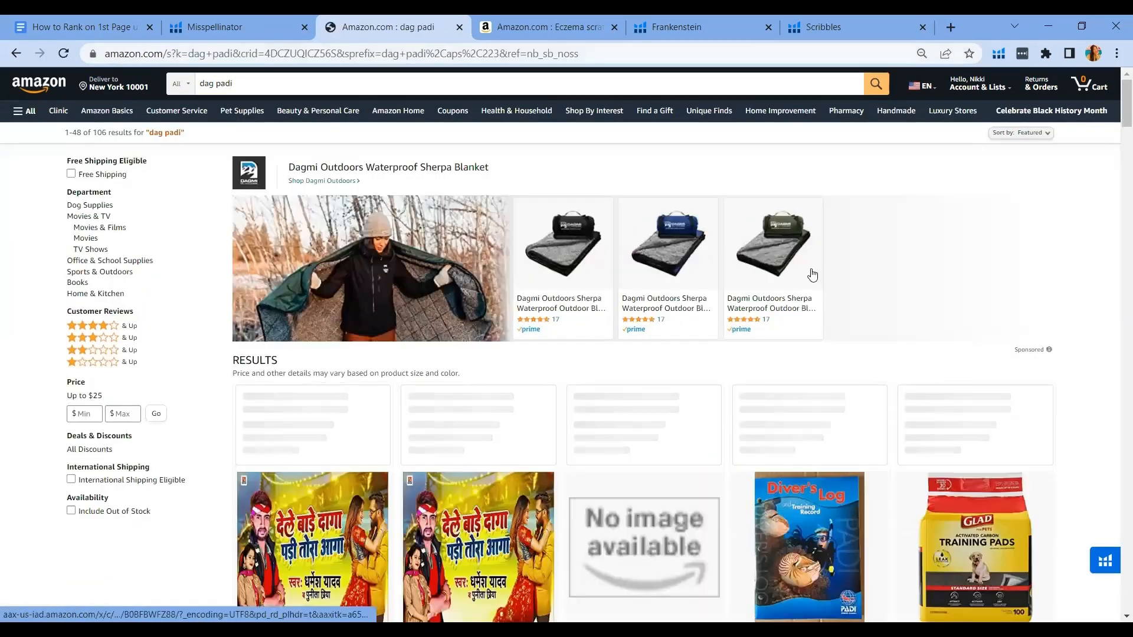
Step: Look through the "dag padi" results for dog pee pad listings and check why the Four Paws Wee-Wee ad is sponsored
scroll(855, 278, down, 3)
scroll(1031, 320, down, 1)
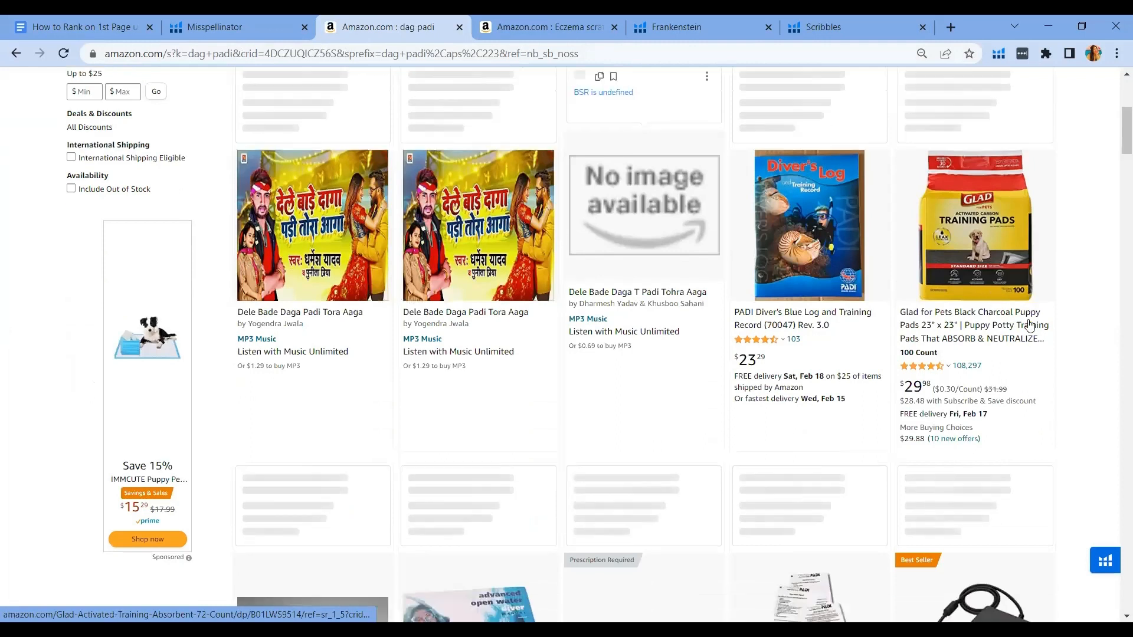
scroll(1031, 319, down, 3)
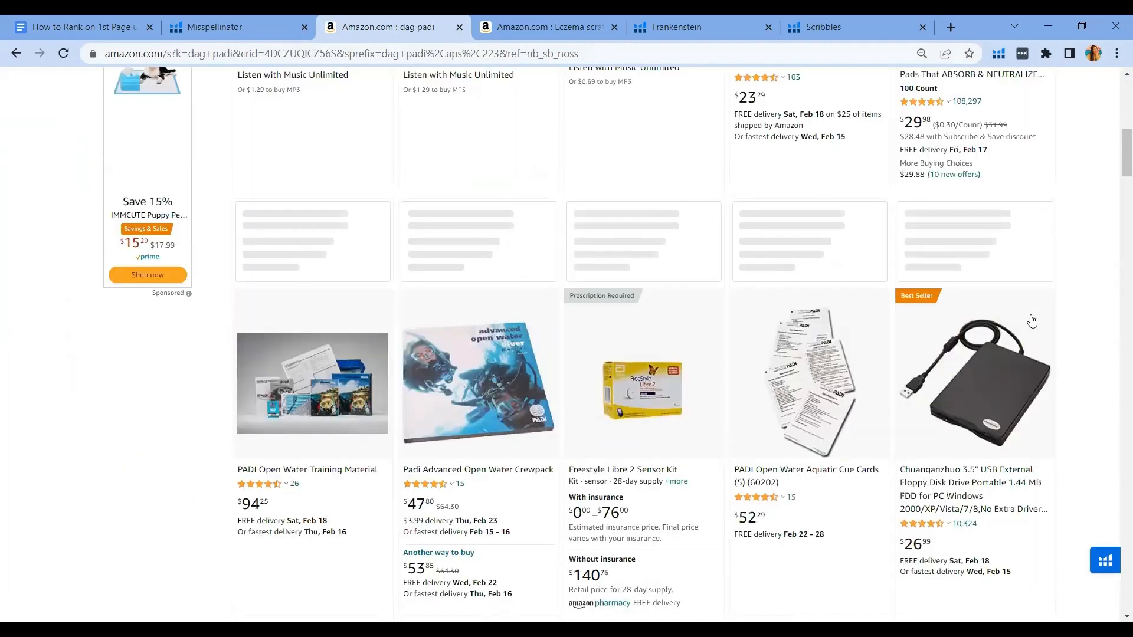
scroll(1031, 319, down, 2)
scroll(1031, 319, up, 7)
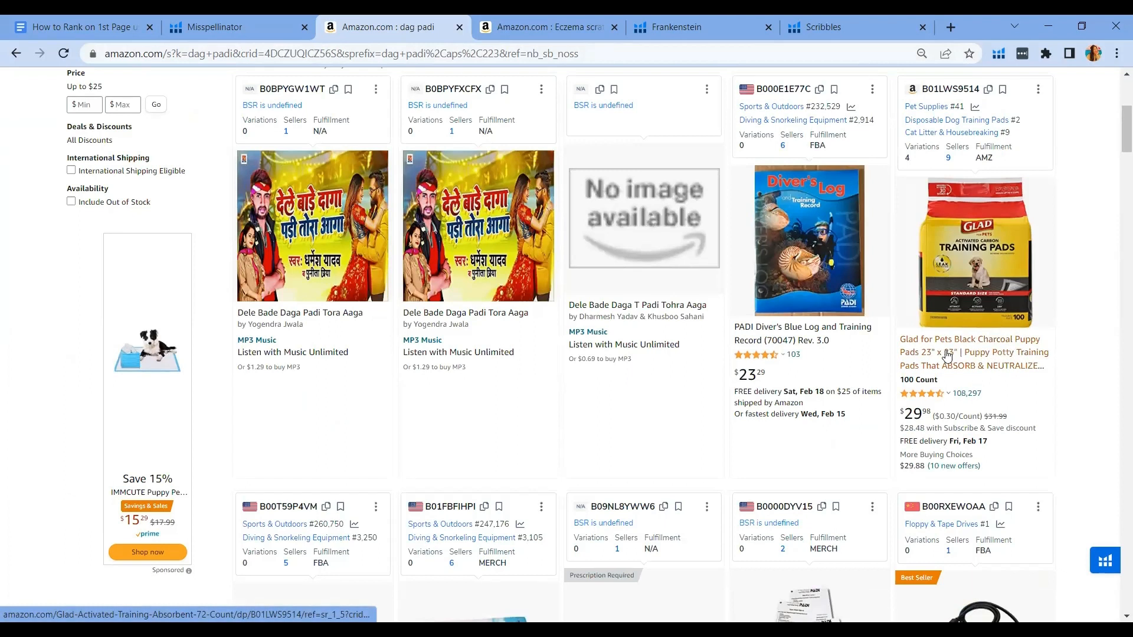
scroll(951, 348, down, 1)
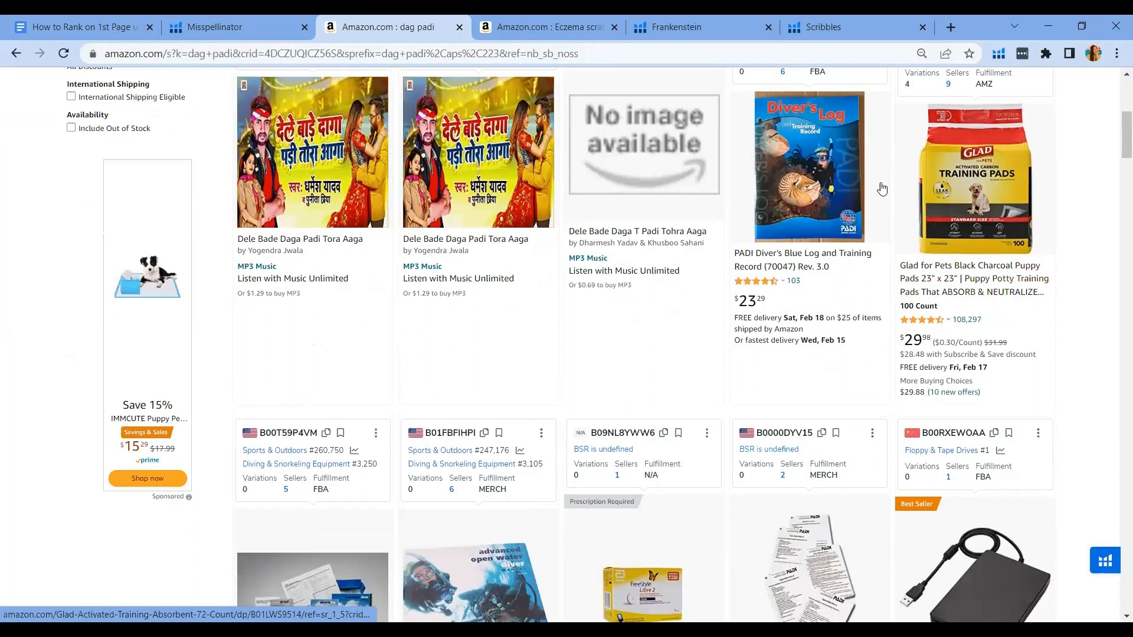
scroll(1048, 308, down, 6)
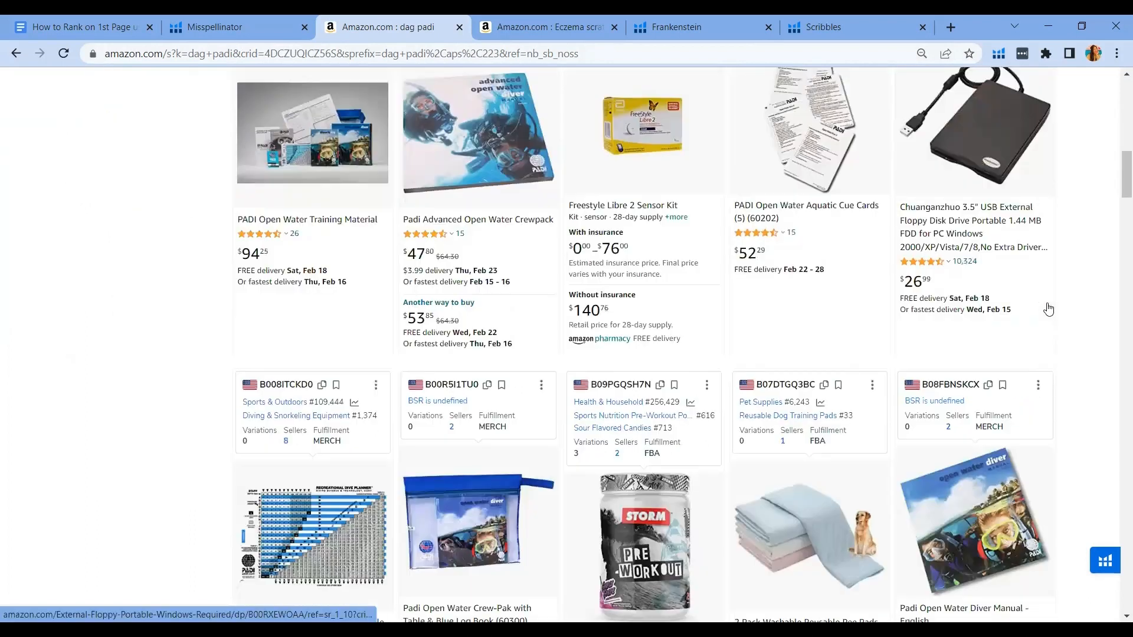
scroll(1048, 308, down, 4)
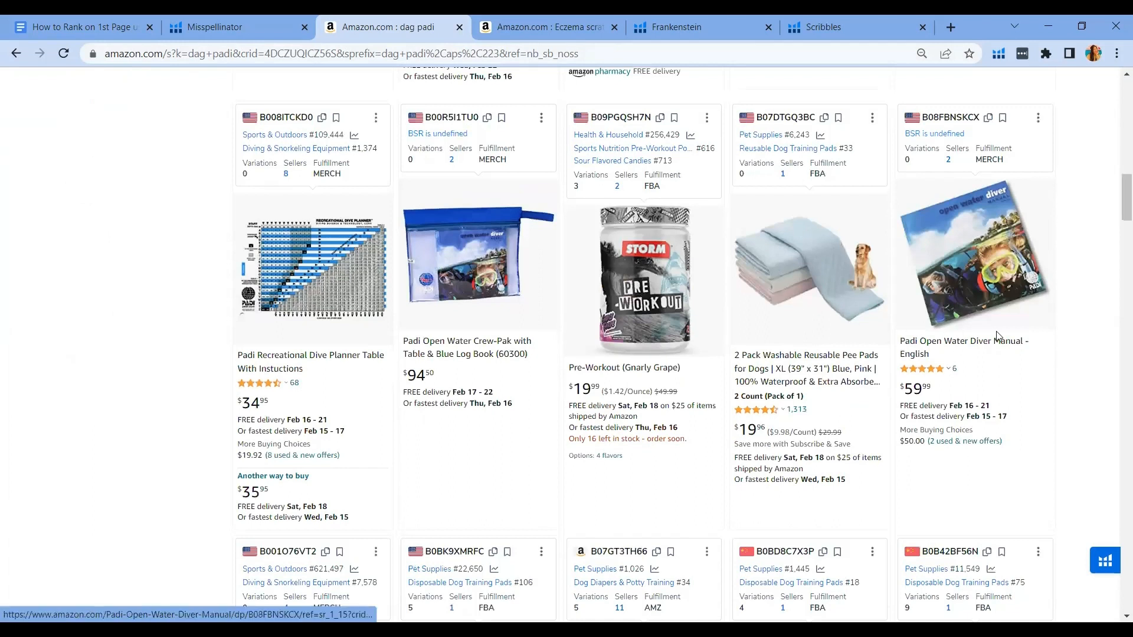
scroll(1002, 335, down, 3)
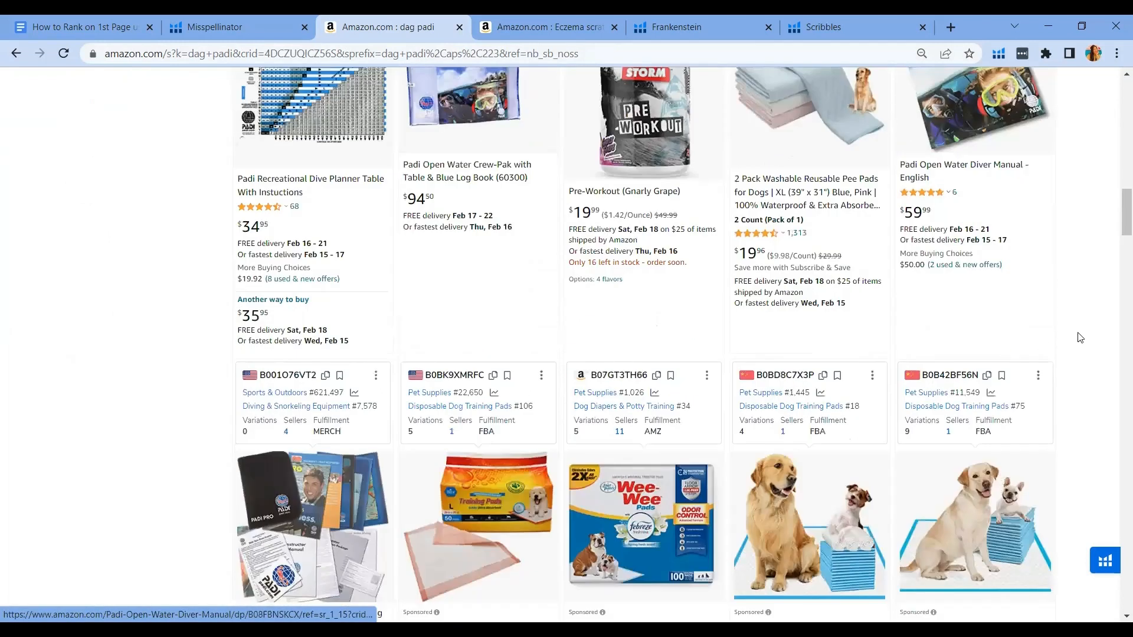
scroll(1080, 338, down, 4)
click(584, 347)
scroll(584, 347, down, 1)
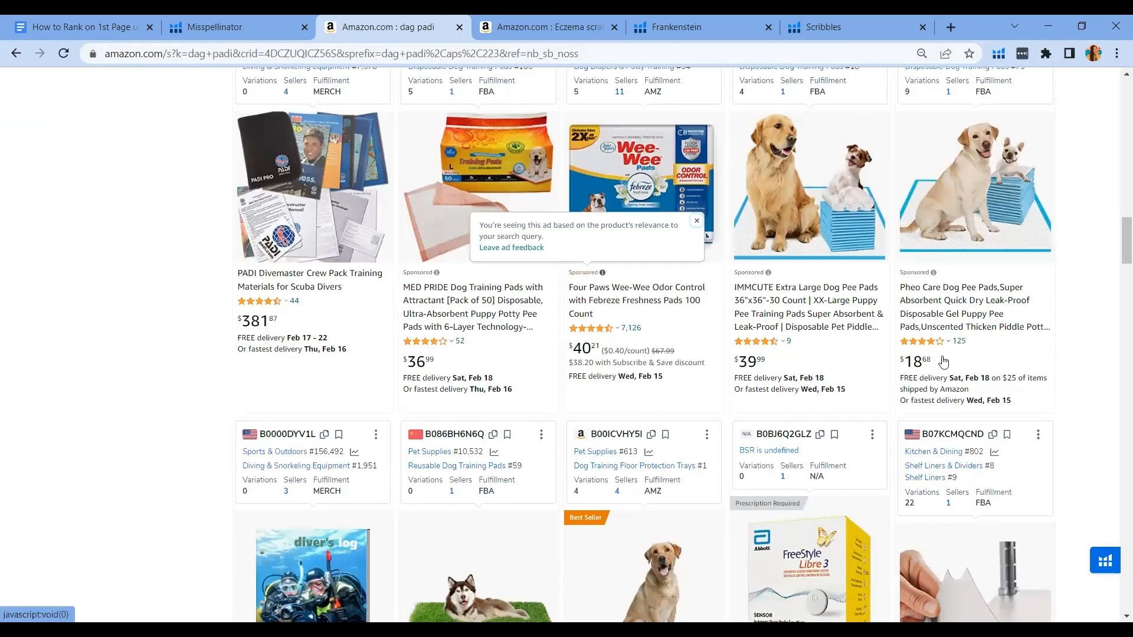
scroll(1073, 382, down, 6)
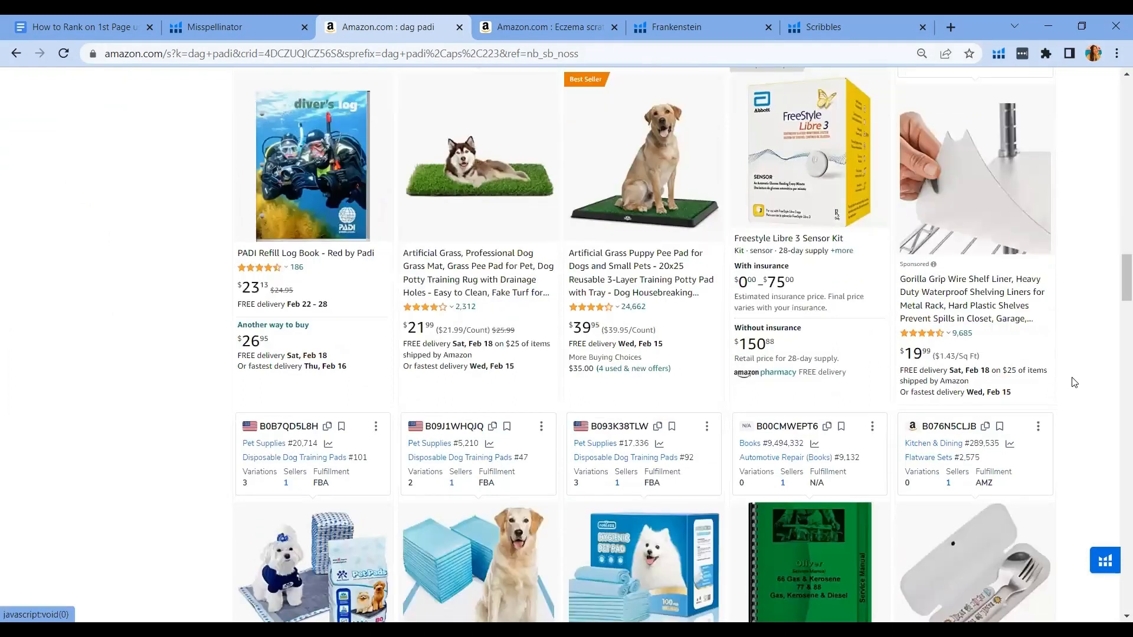
Step: Review the "dag padi" results, comparing the dog pad listings with the unrelated diving, music and other products
scroll(1053, 373, down, 7)
scroll(1091, 428, up, 15)
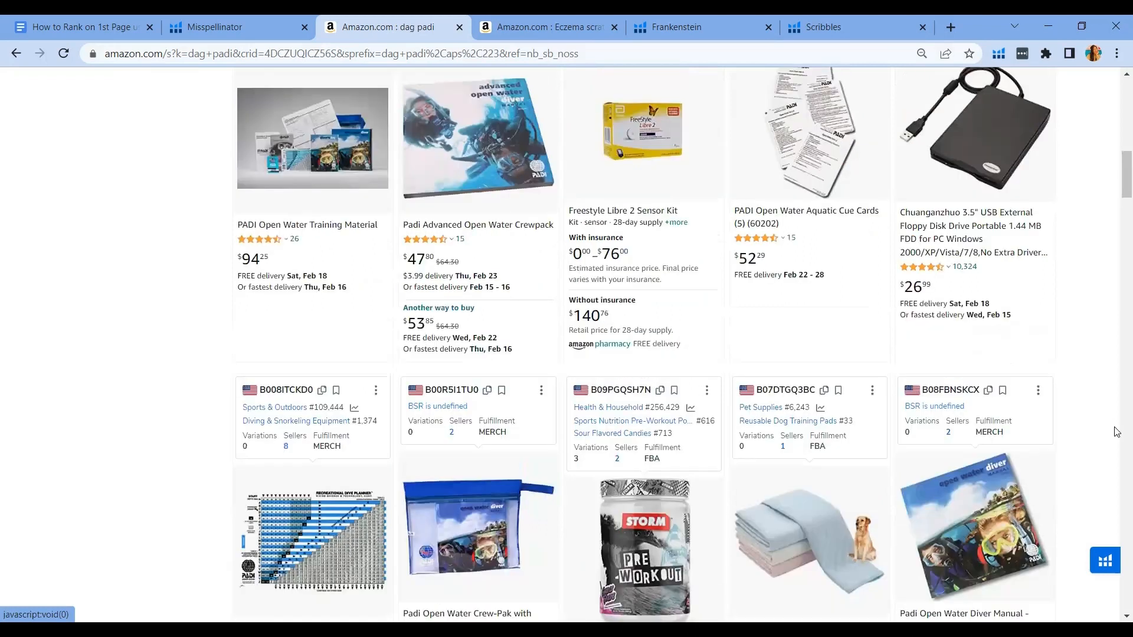
scroll(425, 316, down, 7)
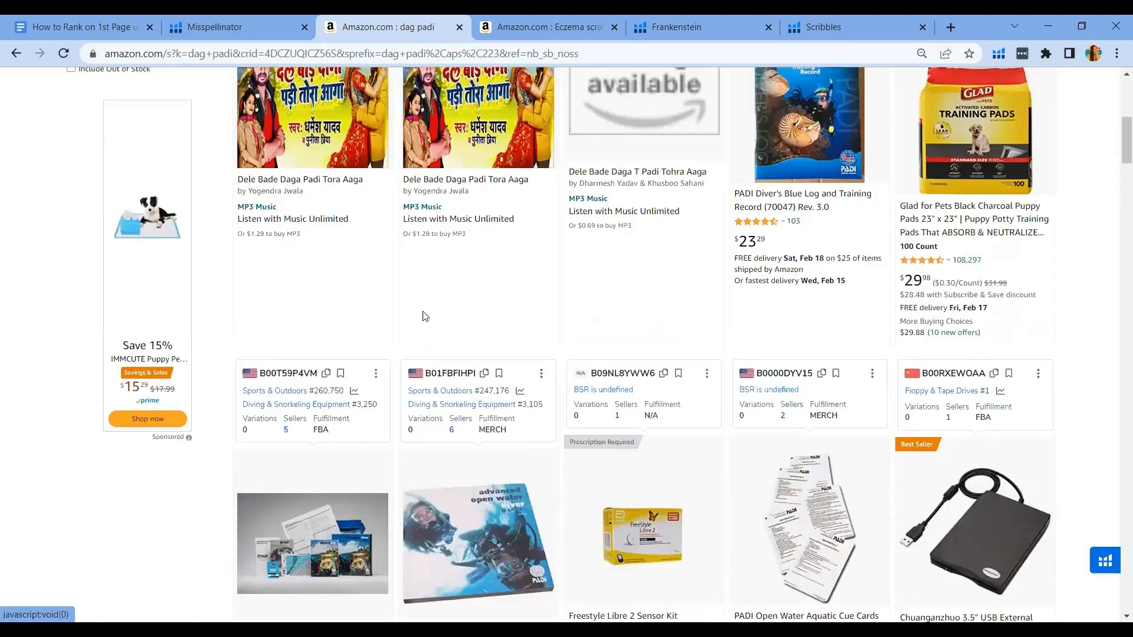
scroll(825, 262, down, 1)
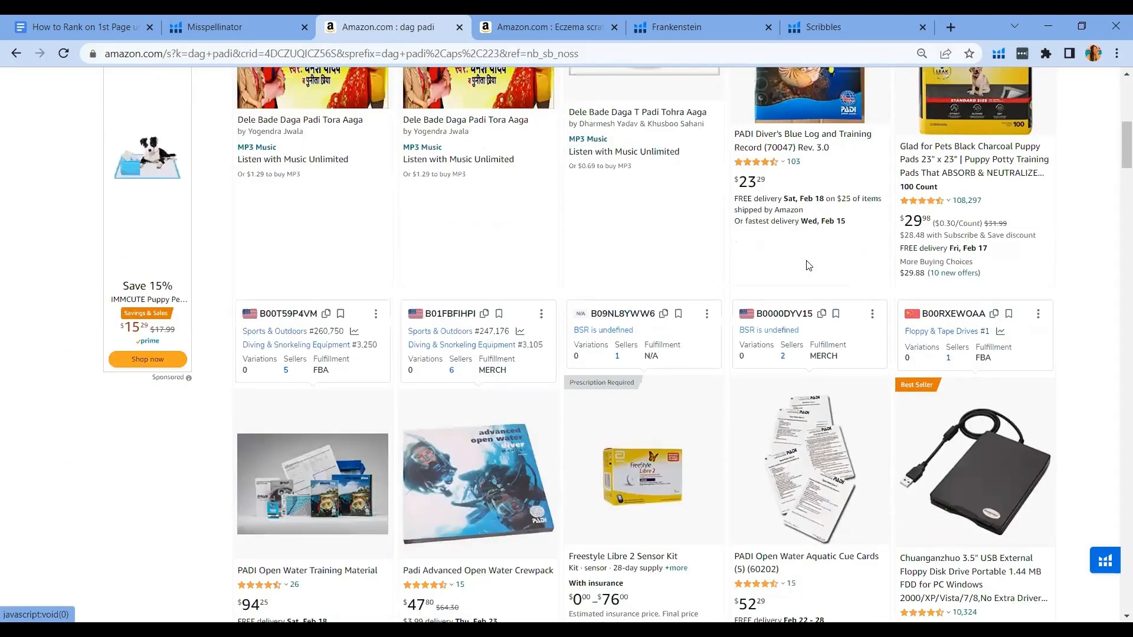
scroll(933, 262, down, 5)
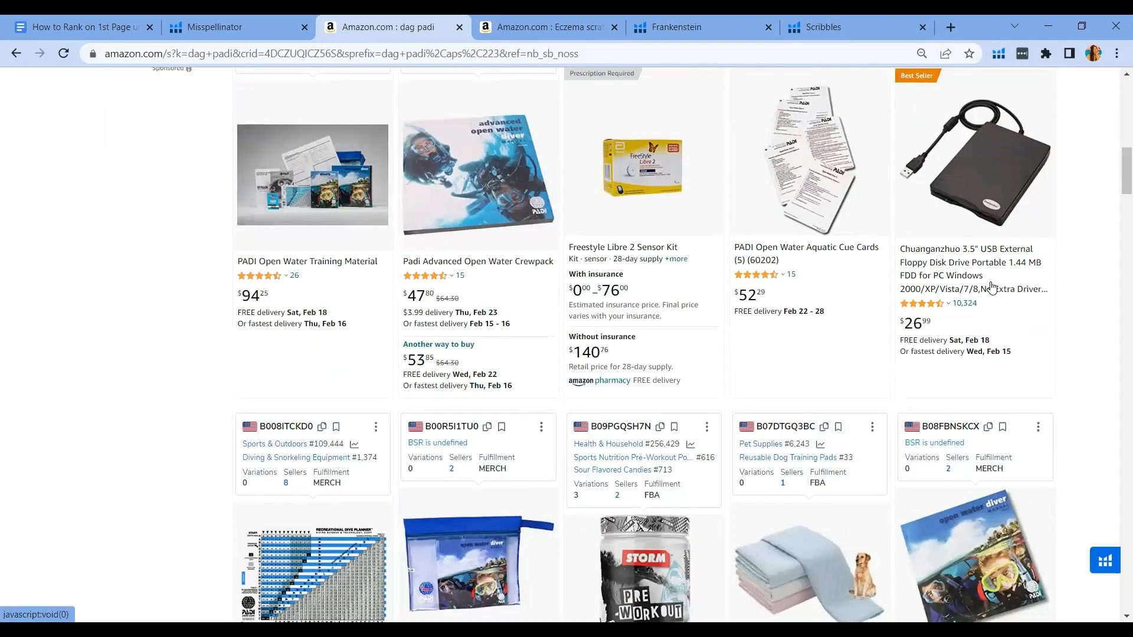
scroll(991, 288, up, 5)
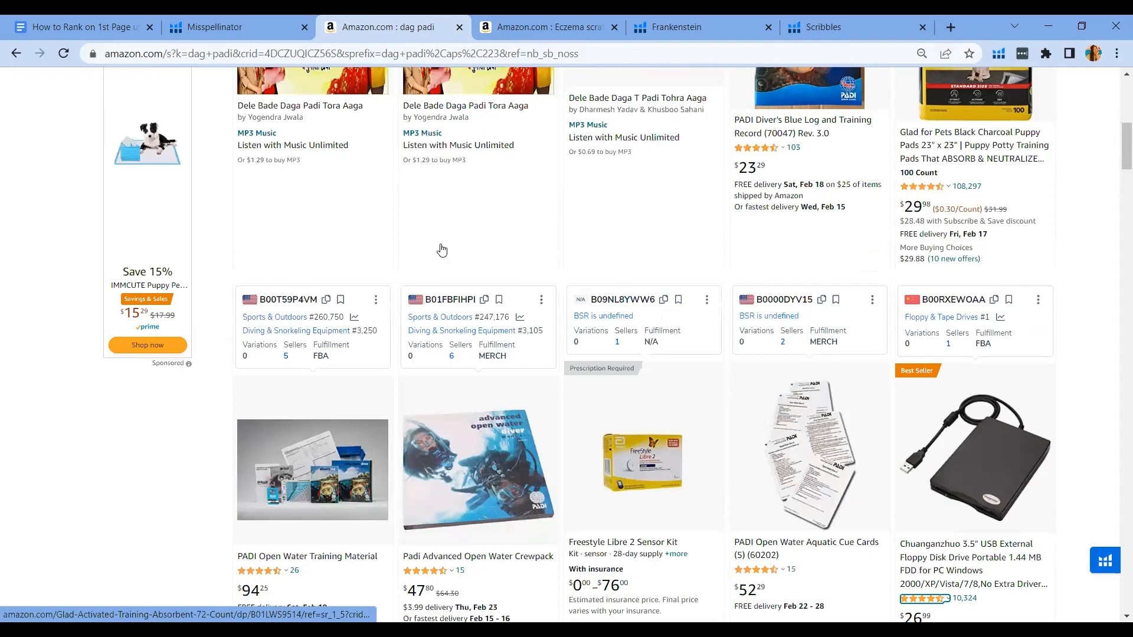
scroll(214, 83, up, 9)
click(213, 83)
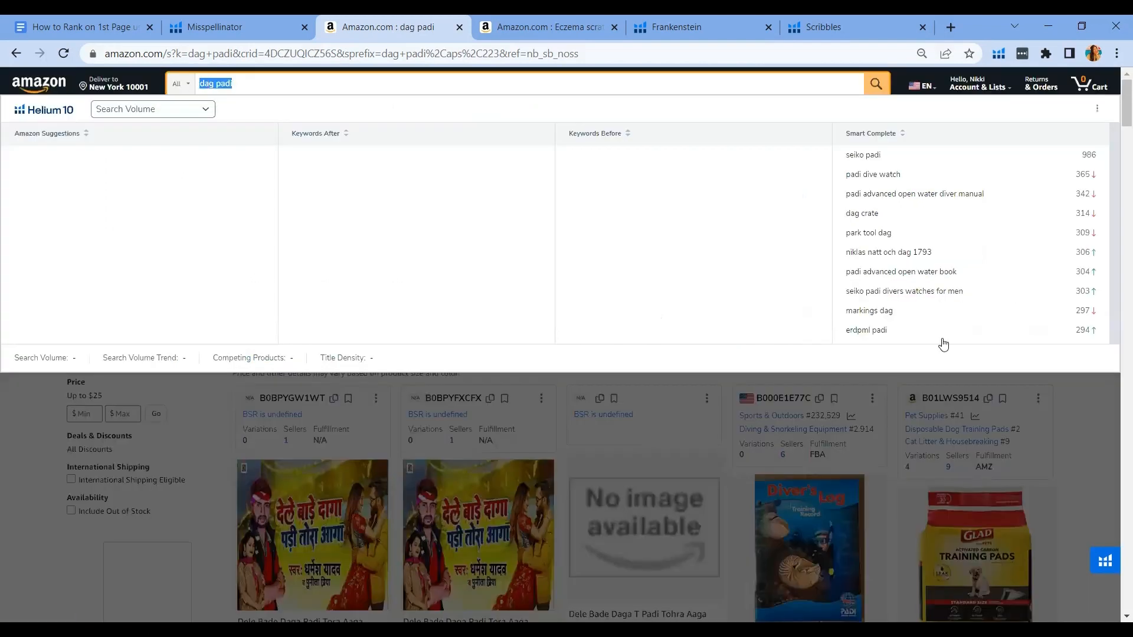
scroll(1090, 442, down, 3)
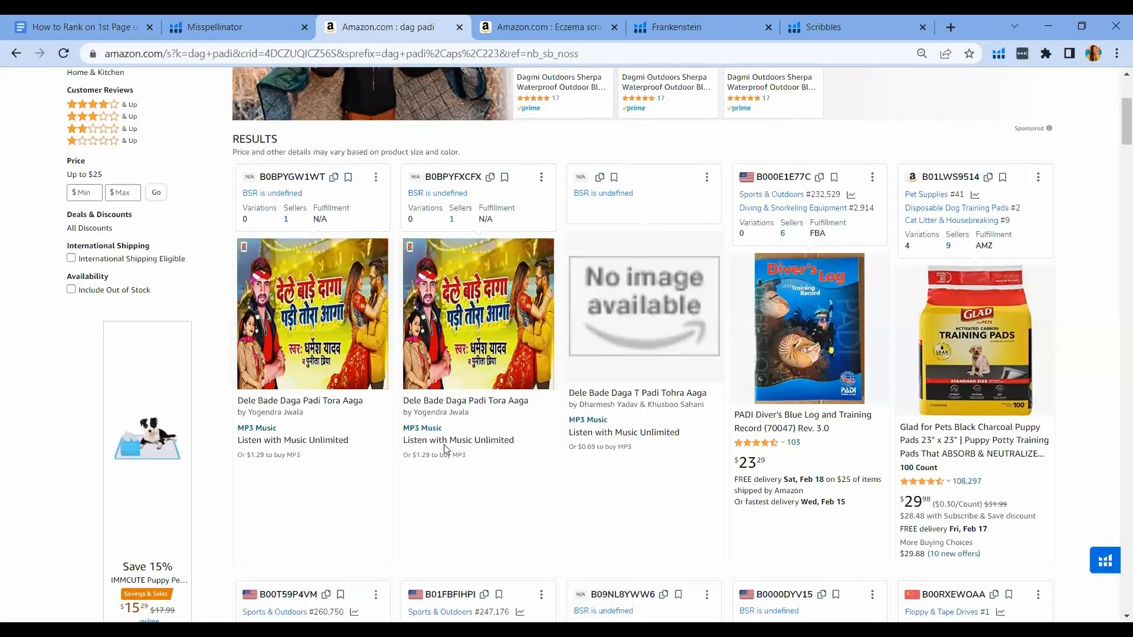
scroll(601, 314, down, 5)
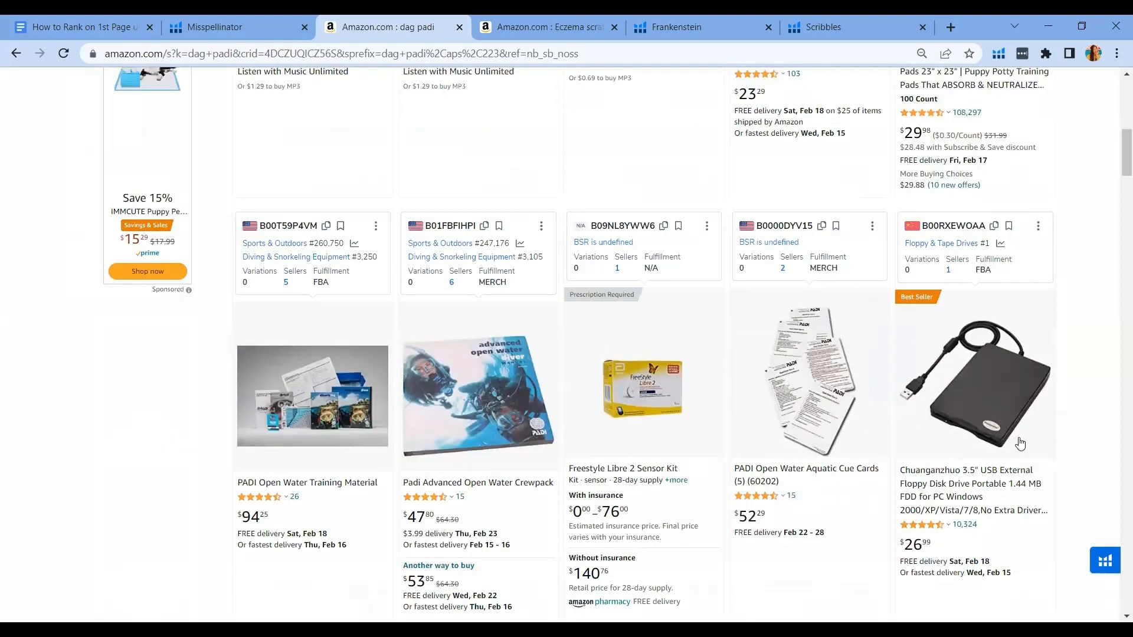
scroll(1088, 444, down, 5)
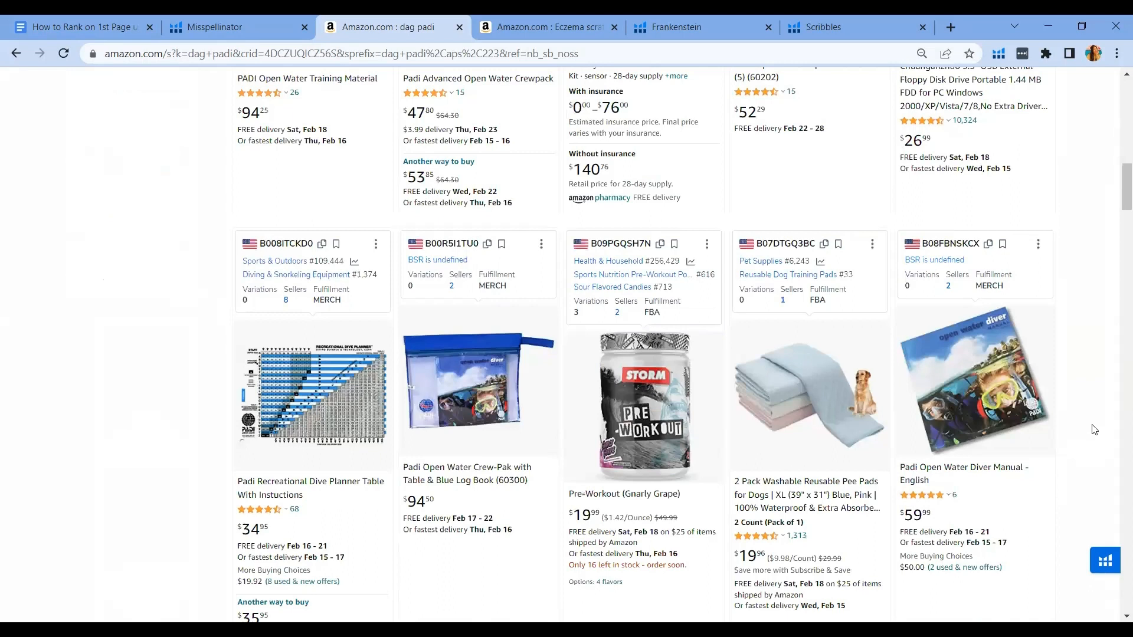
scroll(1094, 429, down, 5)
scroll(1074, 405, down, 6)
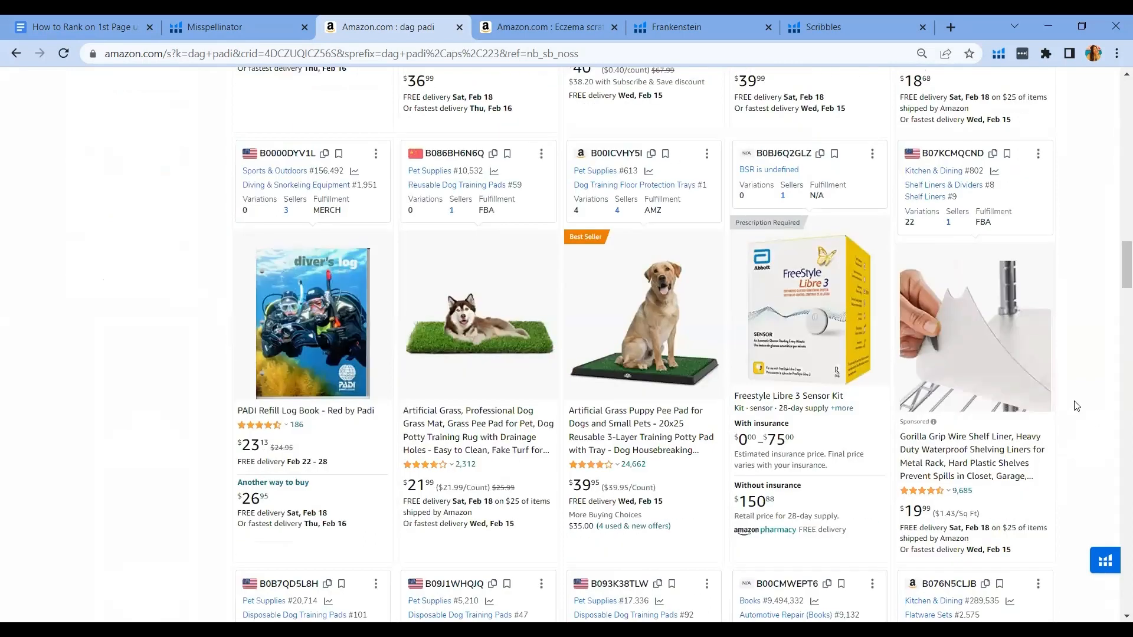
Step: Check which dog pee pad listings in the "dag padi" results are sponsored and which are organic
scroll(684, 407, up, 2)
scroll(684, 180, up, 1)
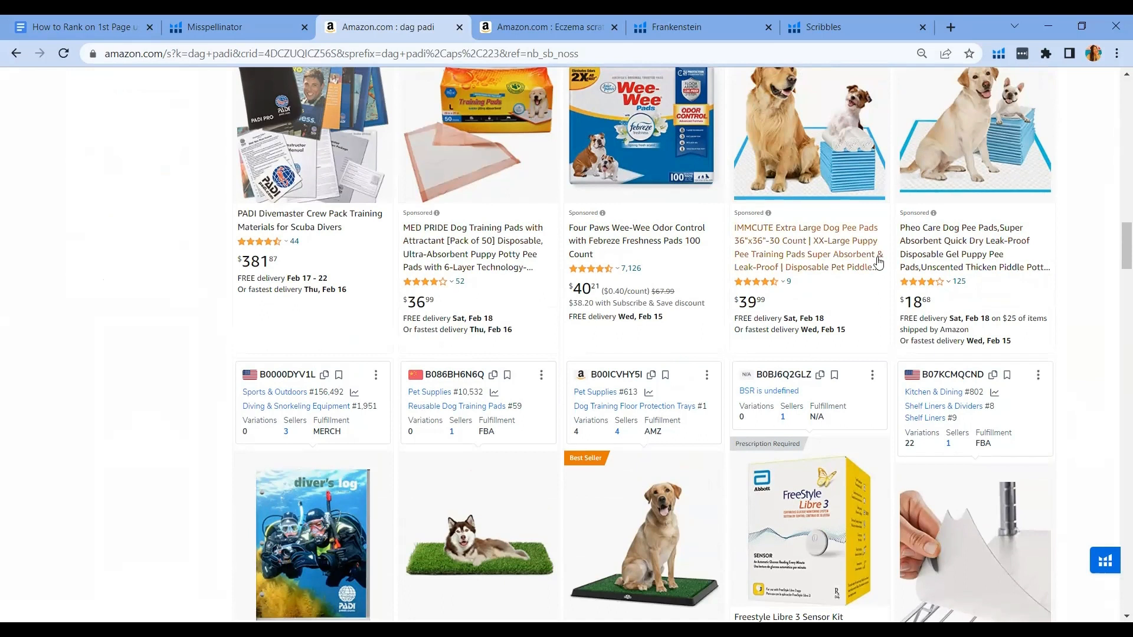
scroll(1056, 310, up, 2)
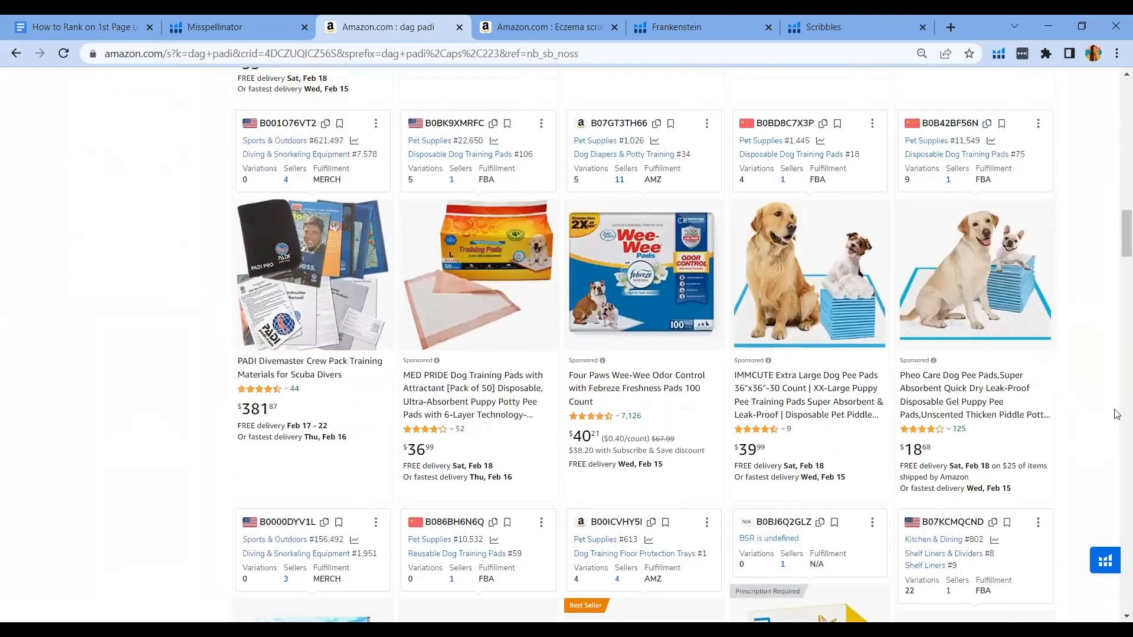
scroll(1084, 389, up, 3)
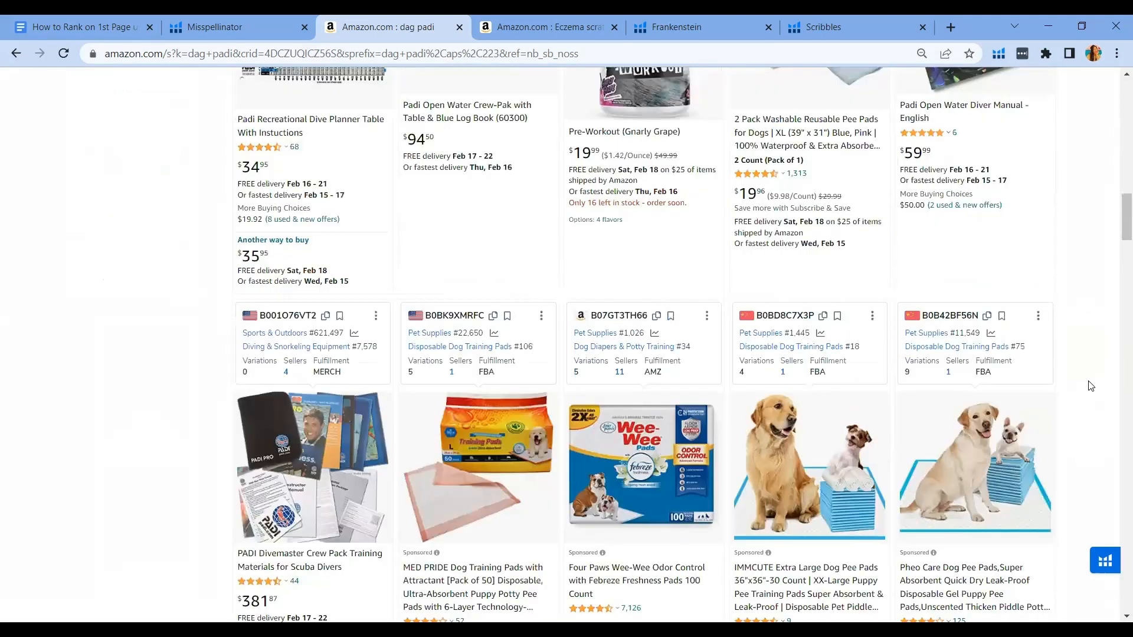
scroll(1090, 386, up, 8)
scroll(1090, 386, down, 10)
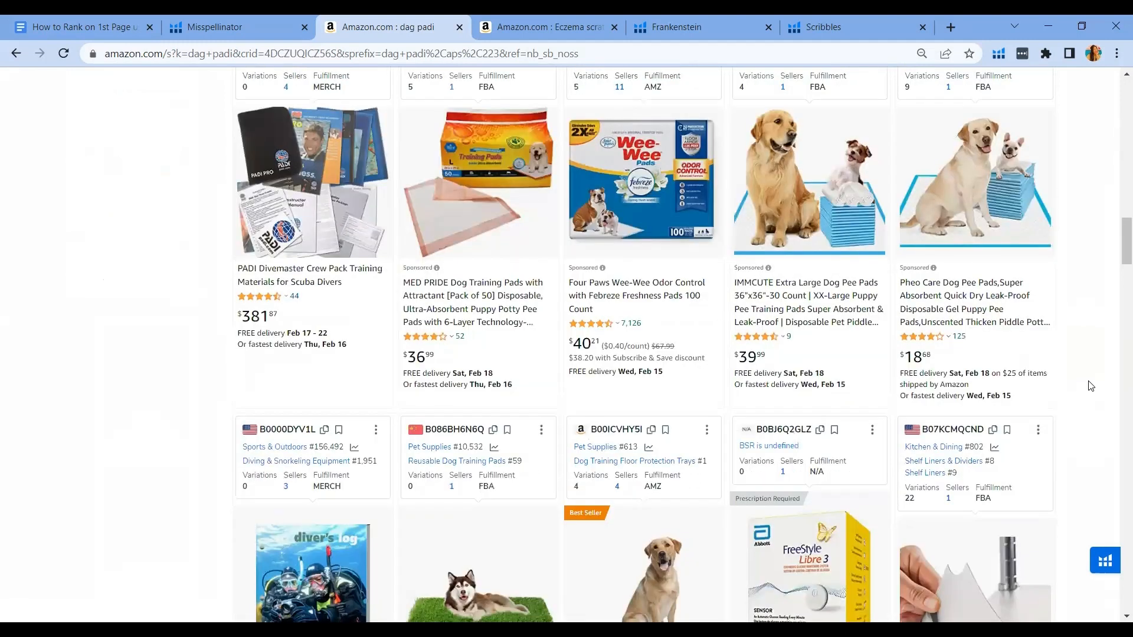
scroll(1090, 386, down, 8)
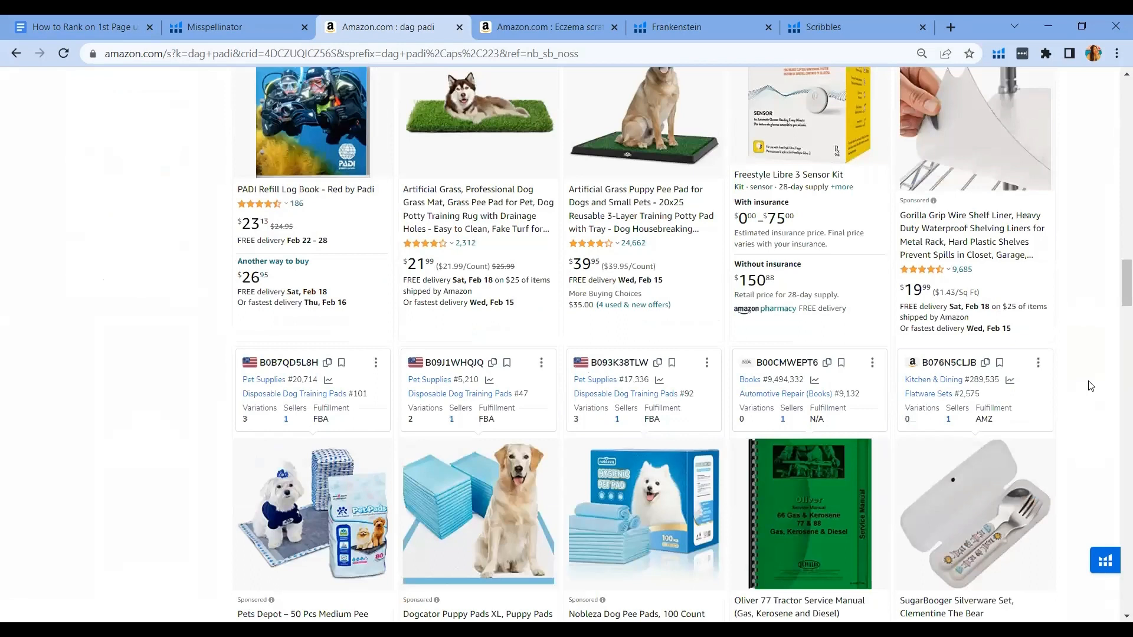
scroll(929, 326, down, 5)
scroll(1117, 194, up, 4)
drag(1114, 190, 1109, 101)
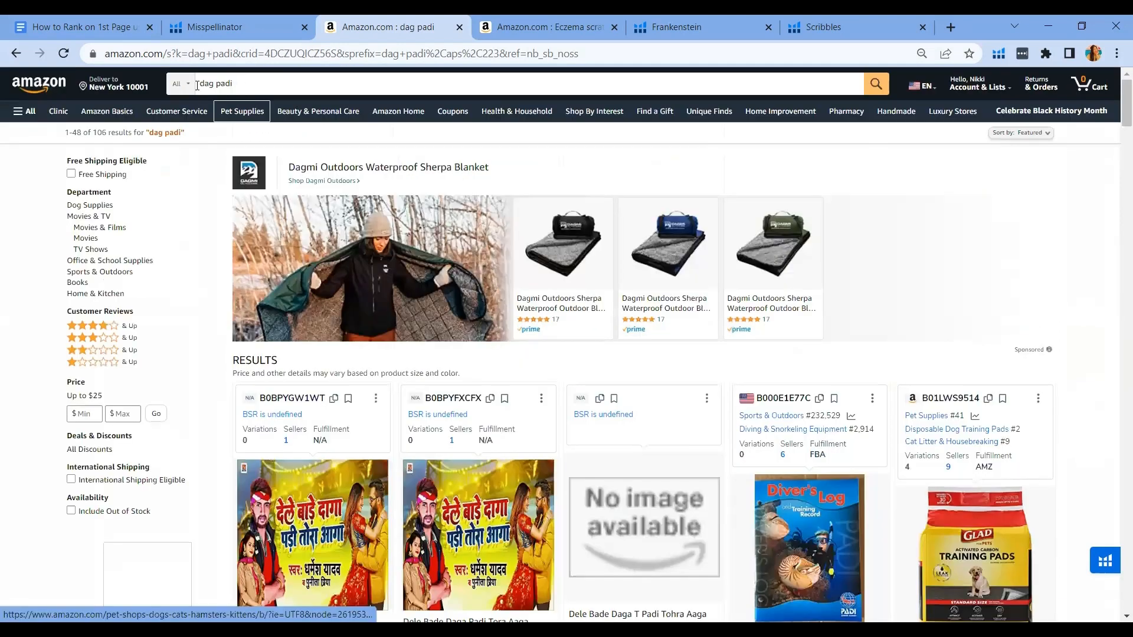
Step: Select the misspelling dawg for the keyword dog in Misspellinator, and search Amazon for "dawg padi"
click(255, 87)
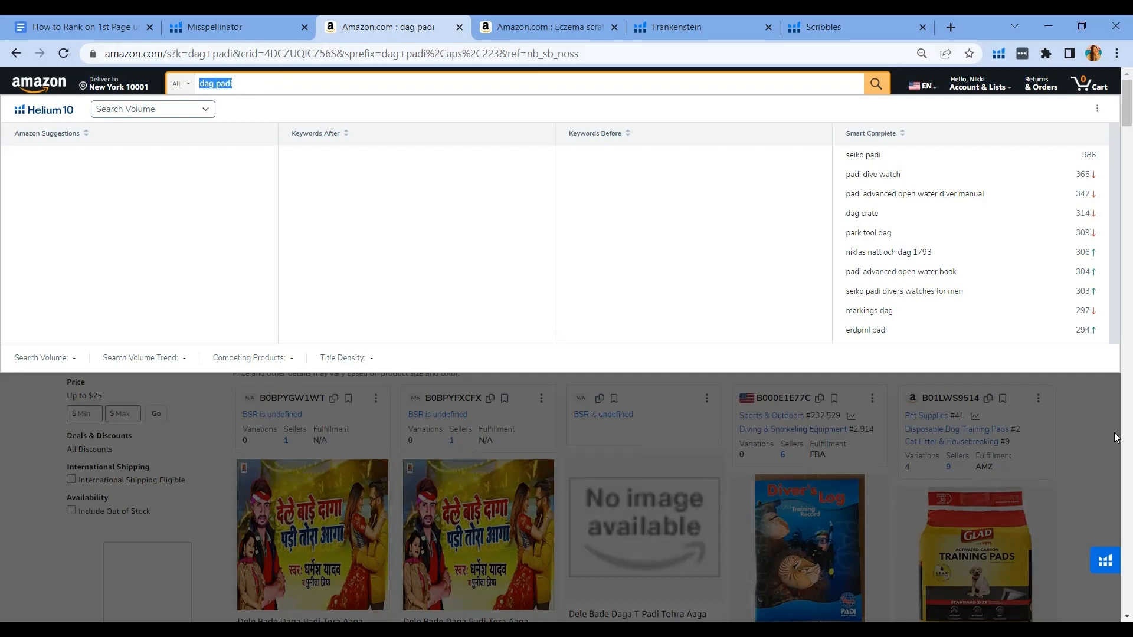
scroll(1120, 100, down, 1)
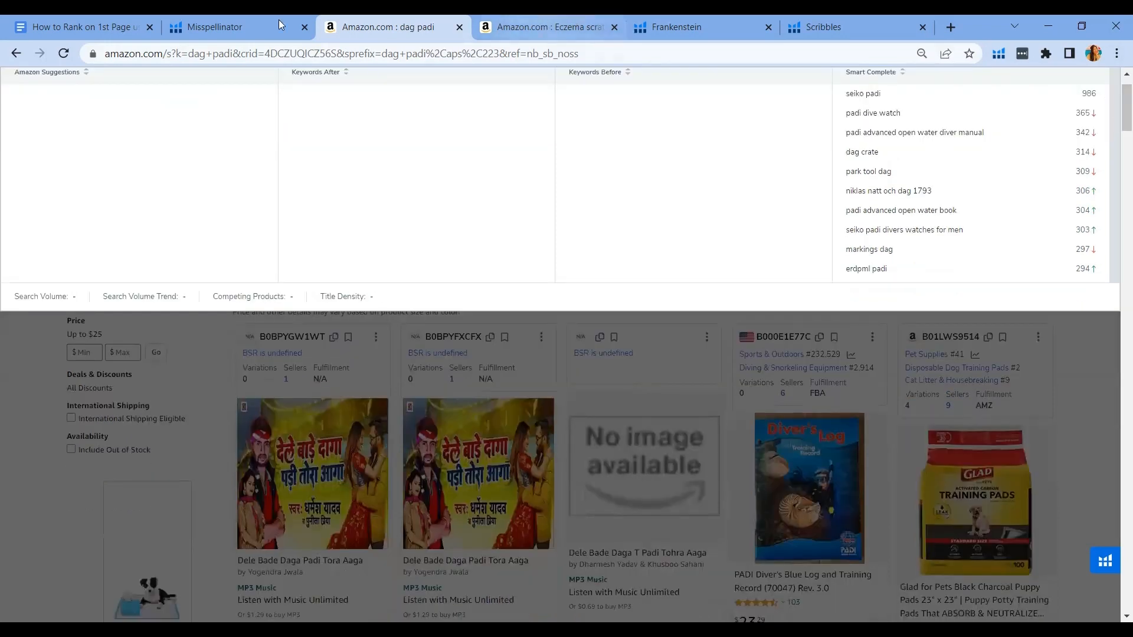
click(208, 23)
scroll(895, 252, up, 6)
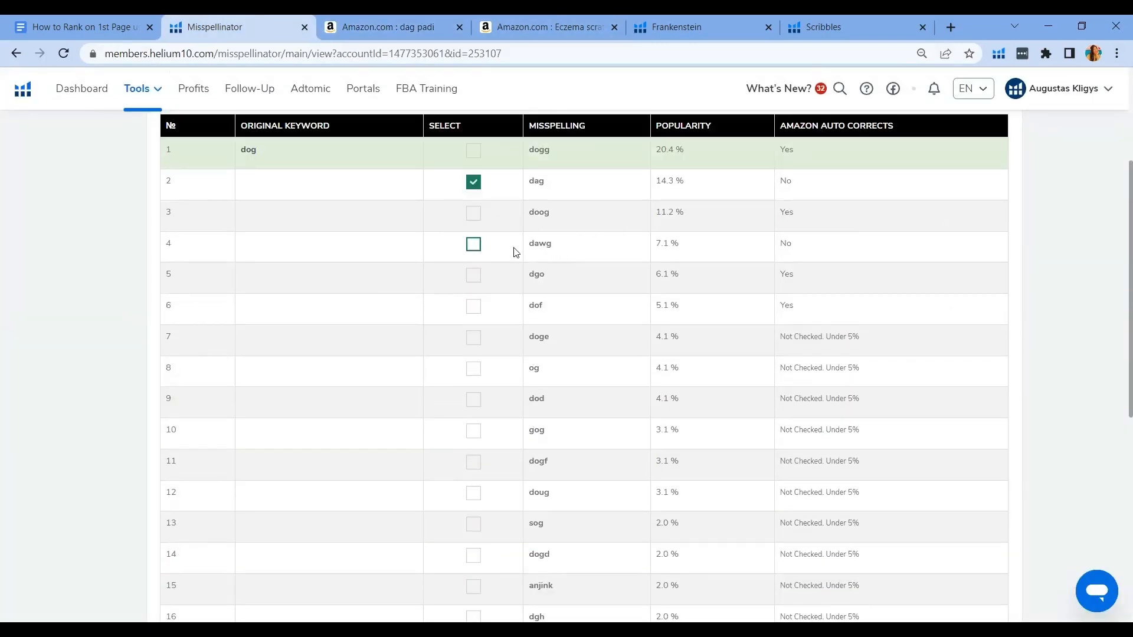
click(473, 245)
drag(552, 246, 528, 245)
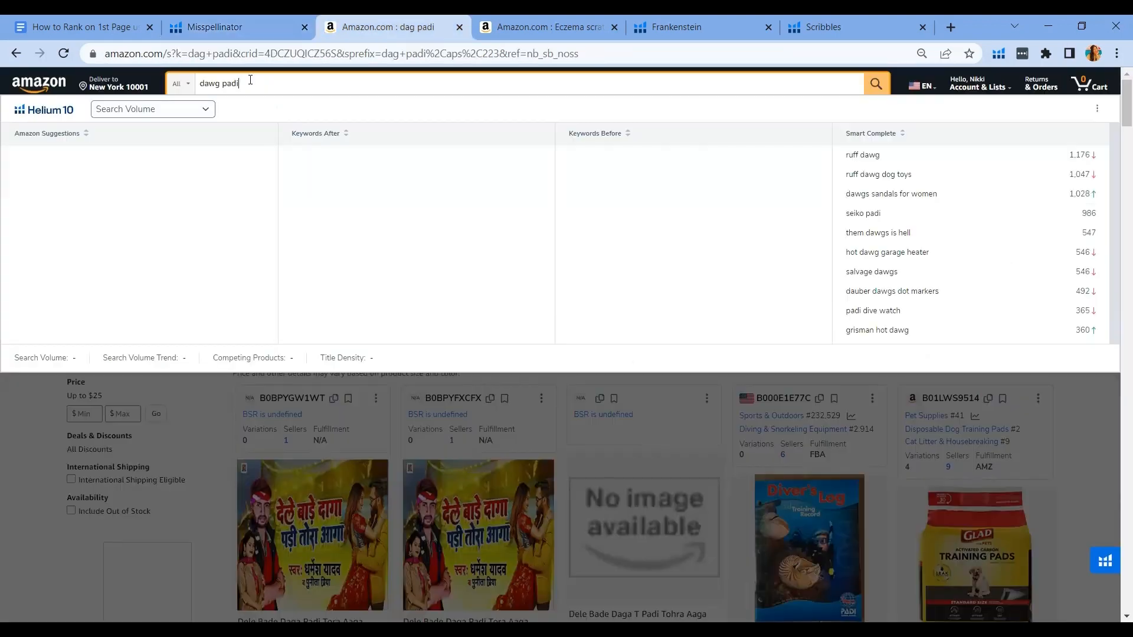
key(Return)
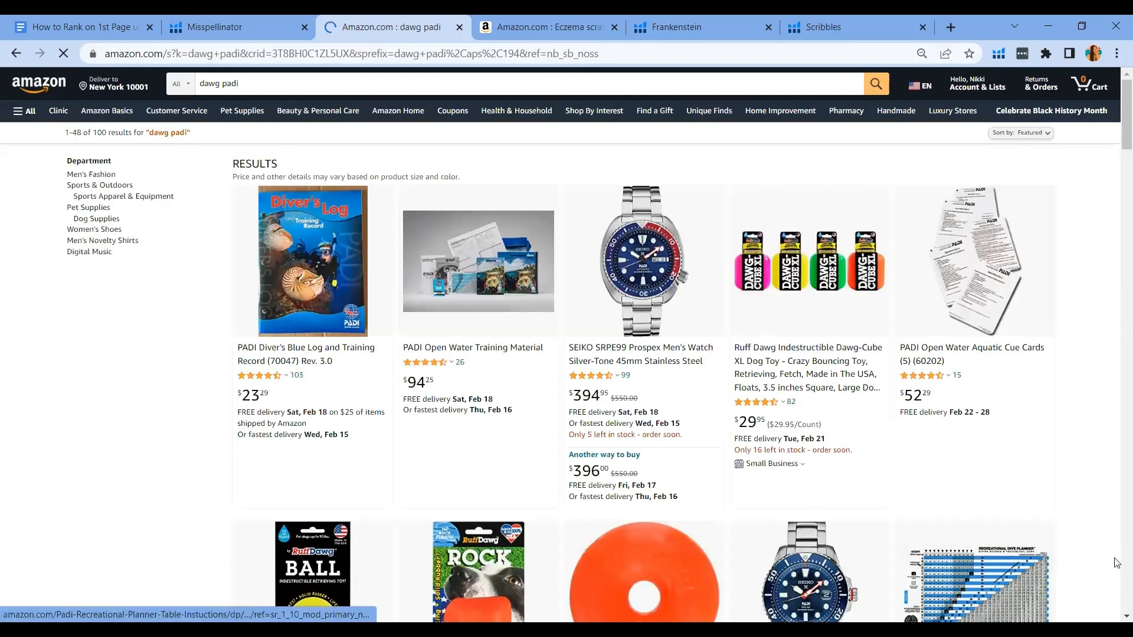
Step: Look through the "dawg padi" results on the first page for dog pee pad listings
scroll(649, 354, down, 6)
scroll(740, 342, down, 8)
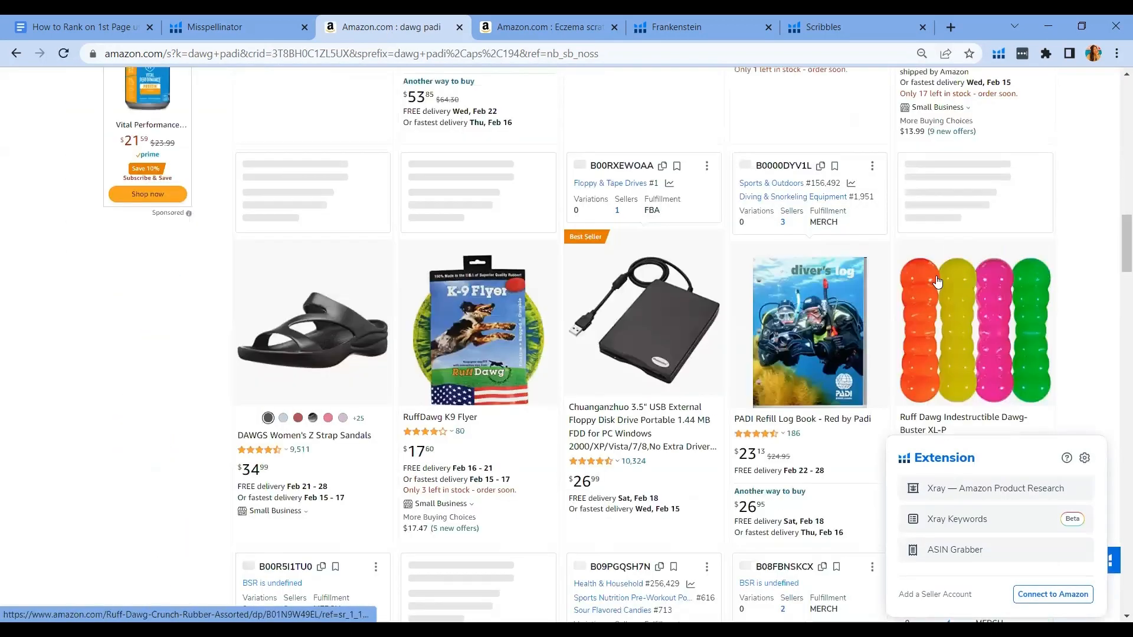
scroll(938, 281, down, 3)
scroll(938, 281, down, 2)
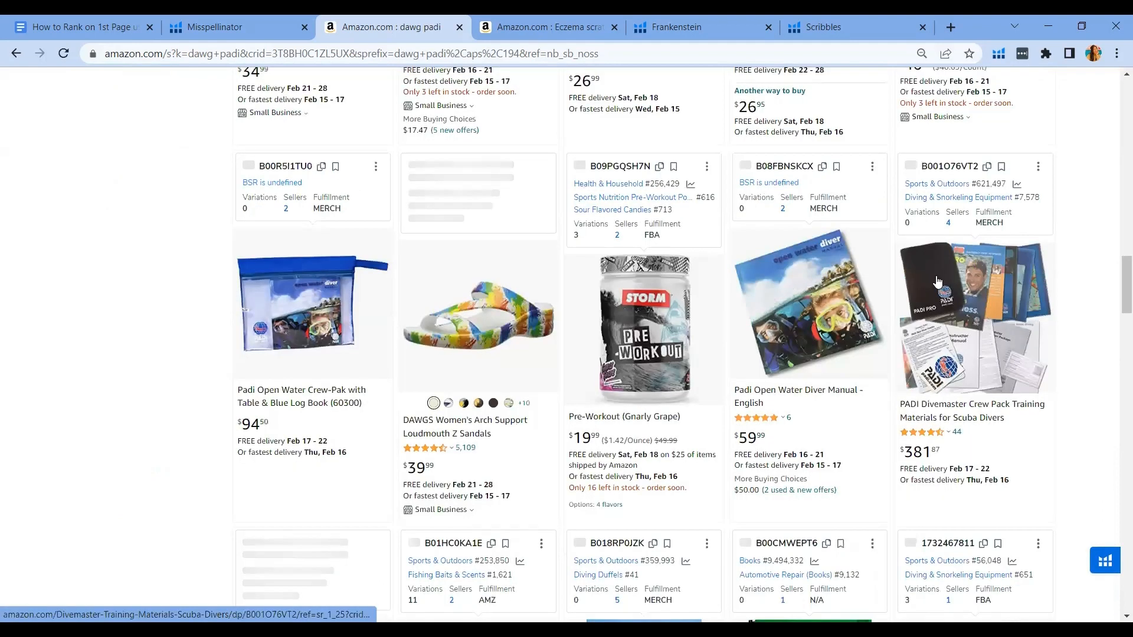
scroll(655, 255, down, 8)
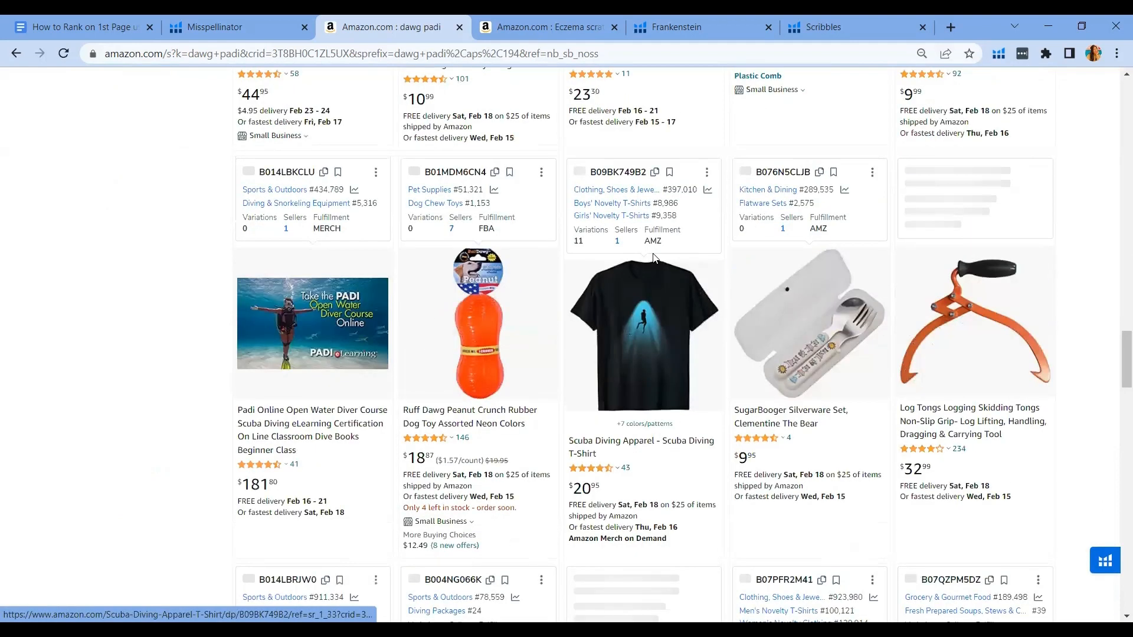
scroll(653, 257, down, 4)
scroll(654, 257, down, 7)
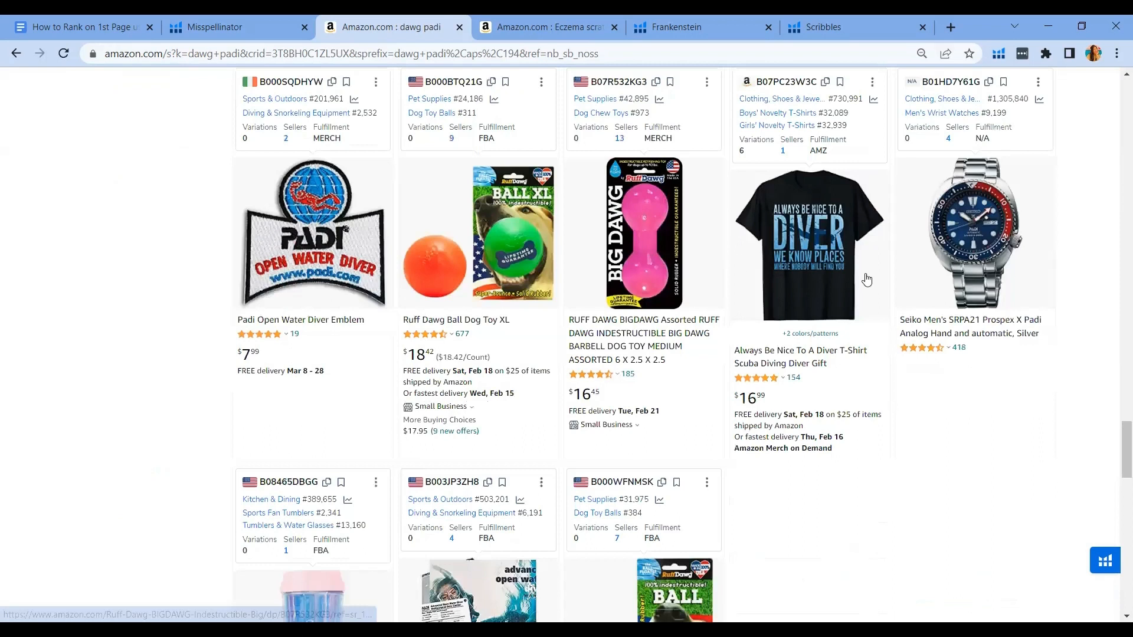
scroll(936, 351, down, 5)
scroll(939, 350, down, 3)
scroll(939, 348, up, 15)
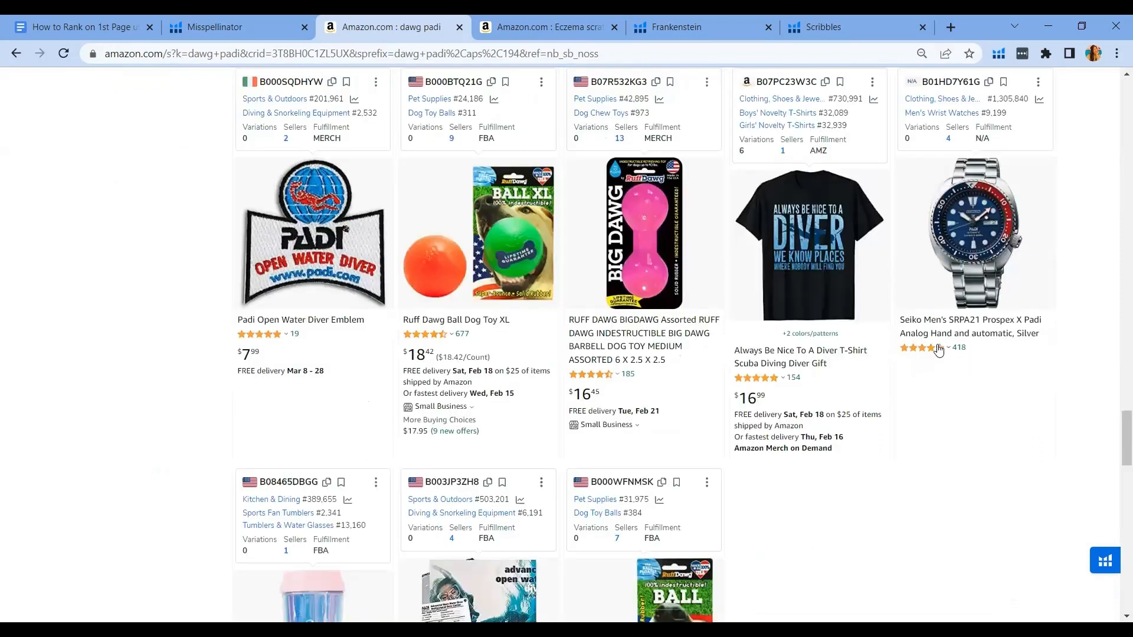
scroll(938, 344, up, 8)
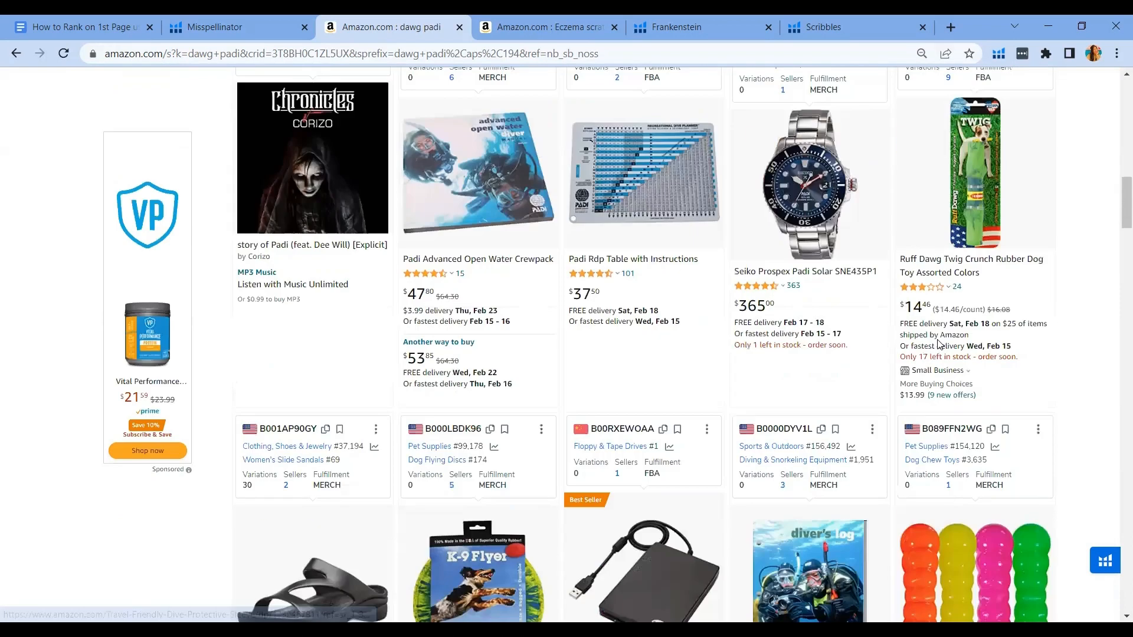
scroll(938, 344, up, 8)
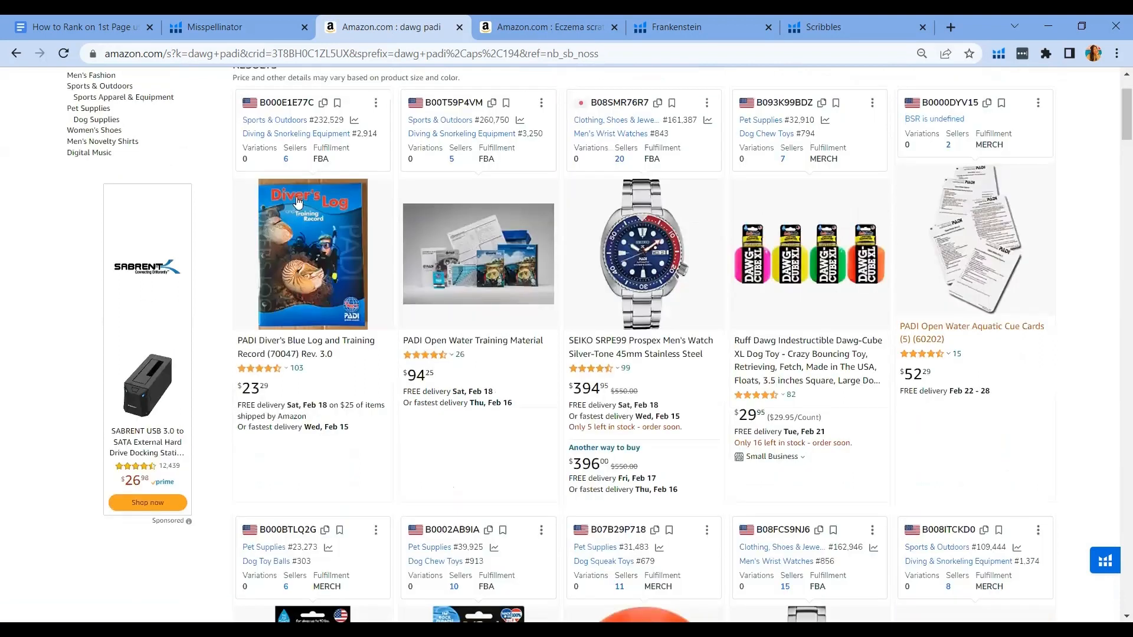
scroll(214, 71, up, 2)
Step: Examine the Helium 10 keyword data for "dawg padi" and the relevance of its top listings
click(203, 82)
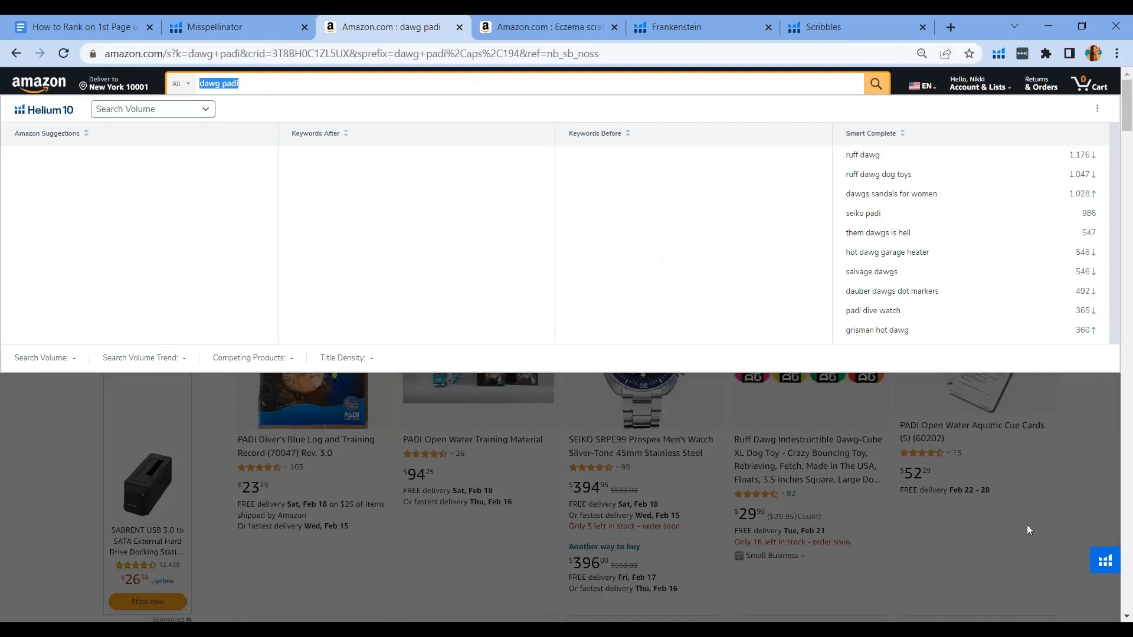
click(1054, 523)
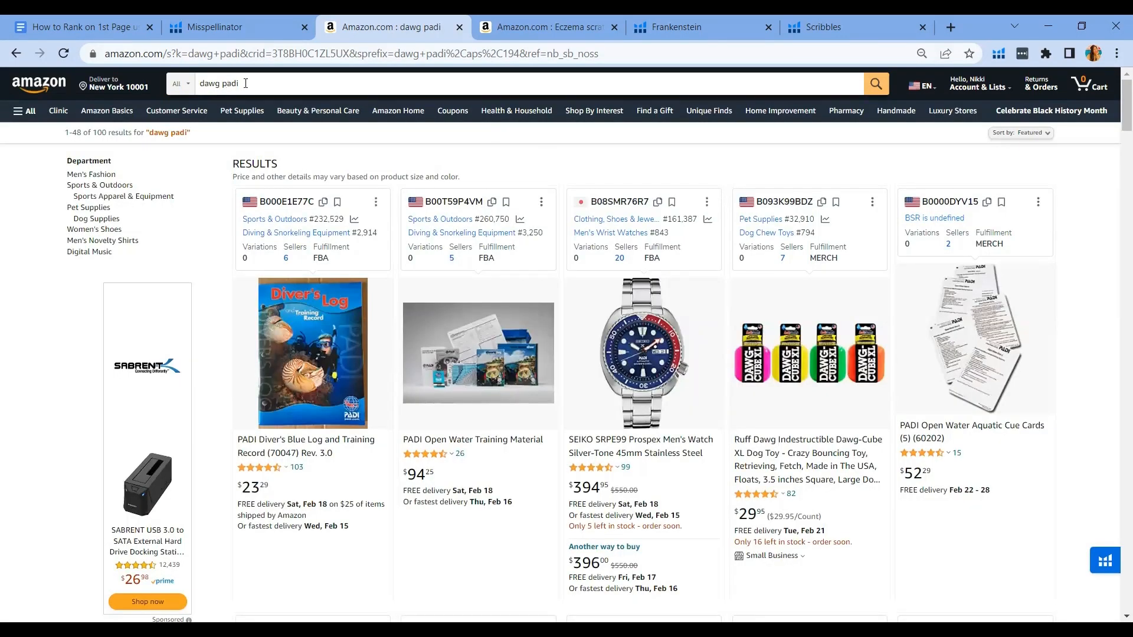
click(245, 84)
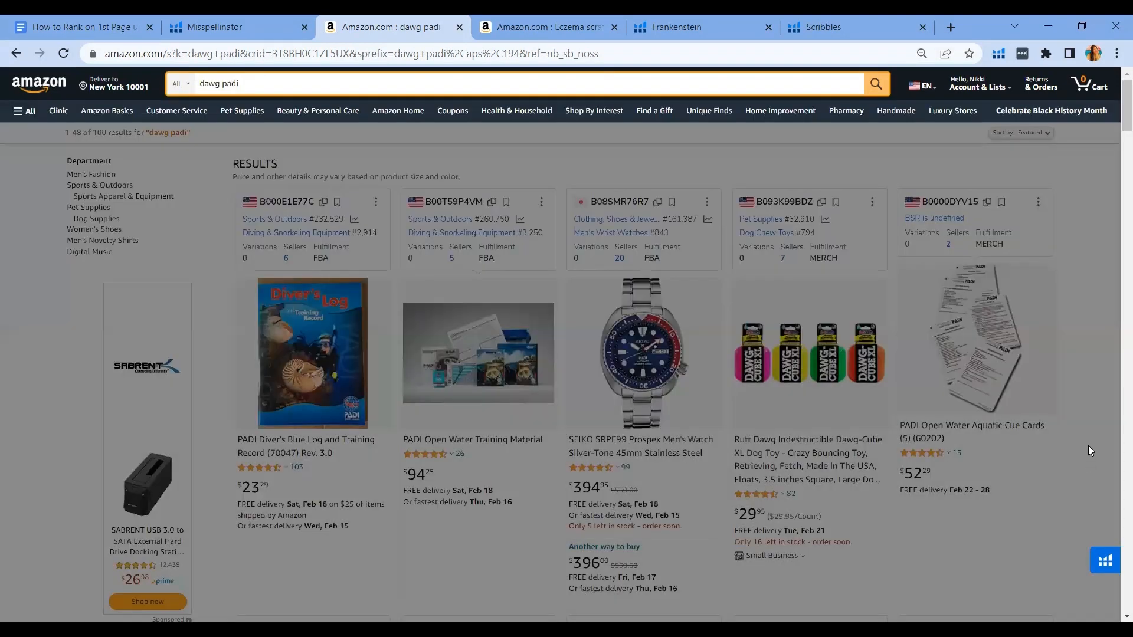
click(1087, 445)
scroll(1078, 387, down, 1)
scroll(1077, 387, up, 1)
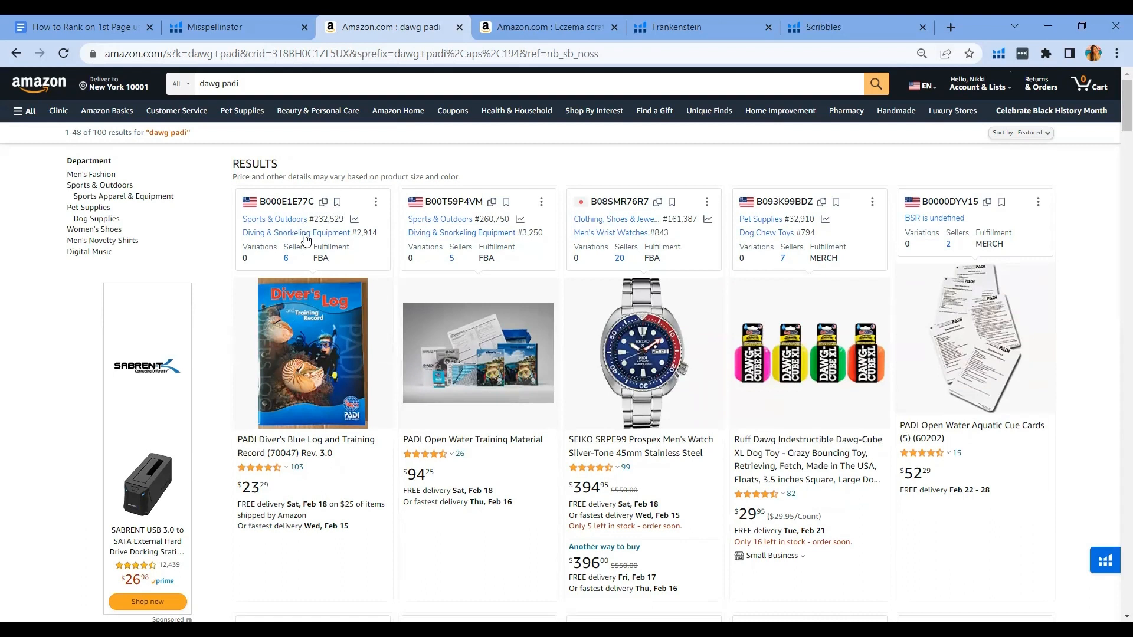
scroll(1062, 354, down, 3)
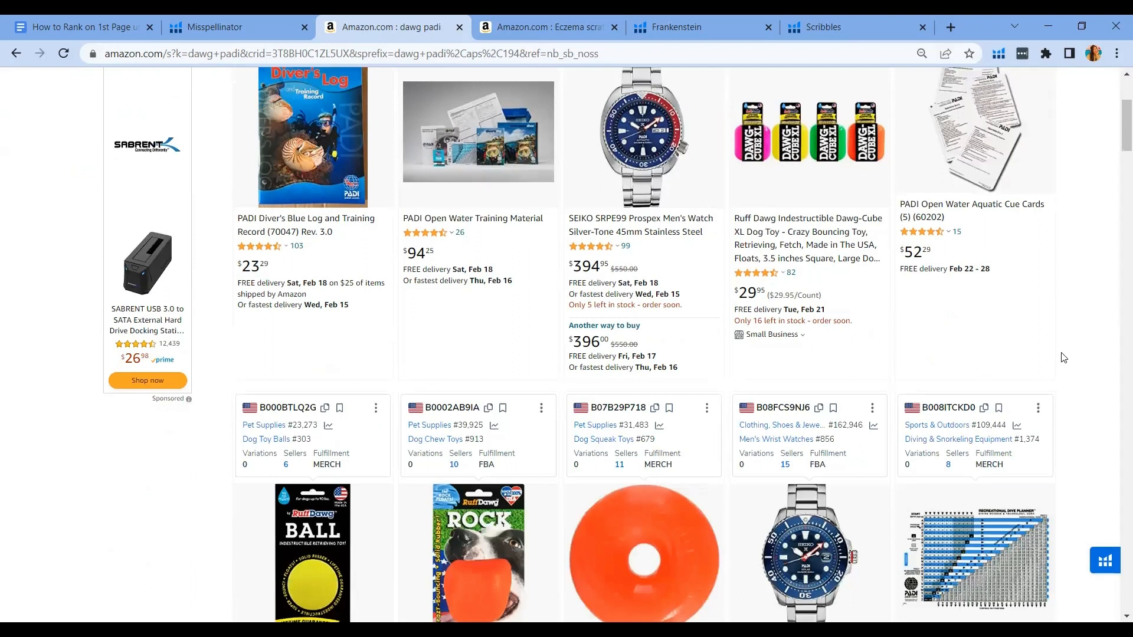
scroll(1063, 357, up, 1)
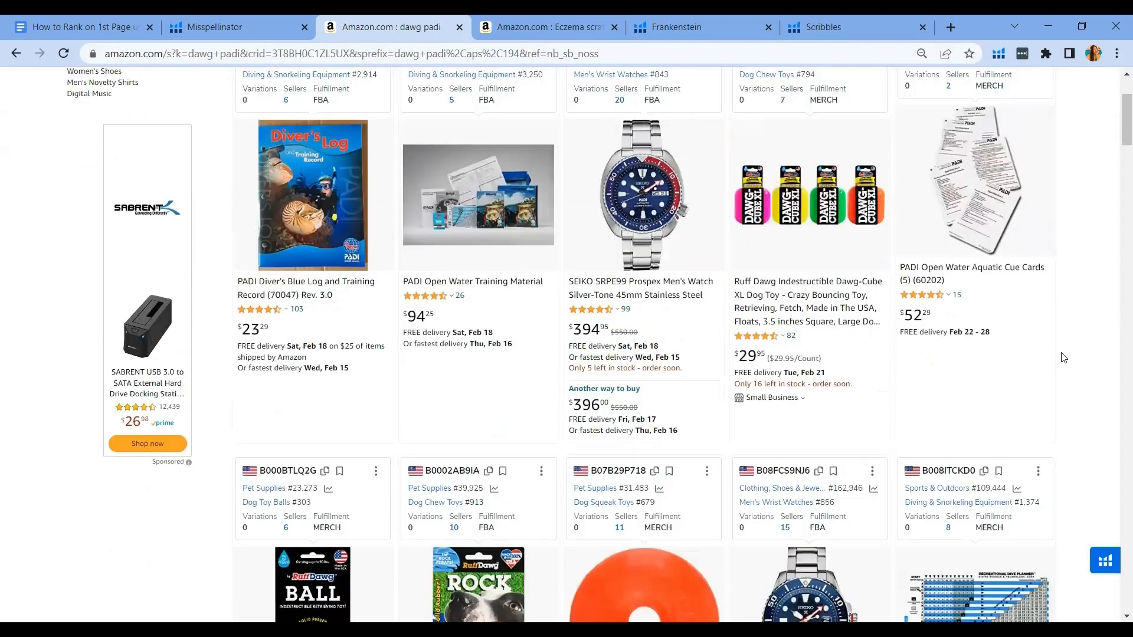
scroll(1062, 357, up, 3)
drag(257, 82, 197, 80)
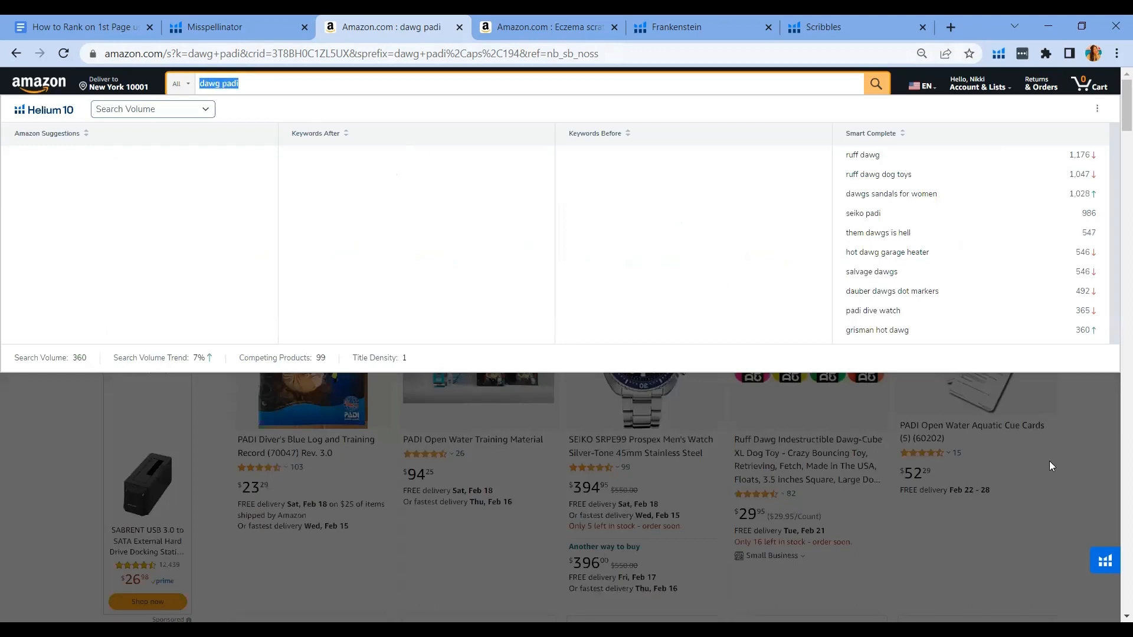
click(1073, 477)
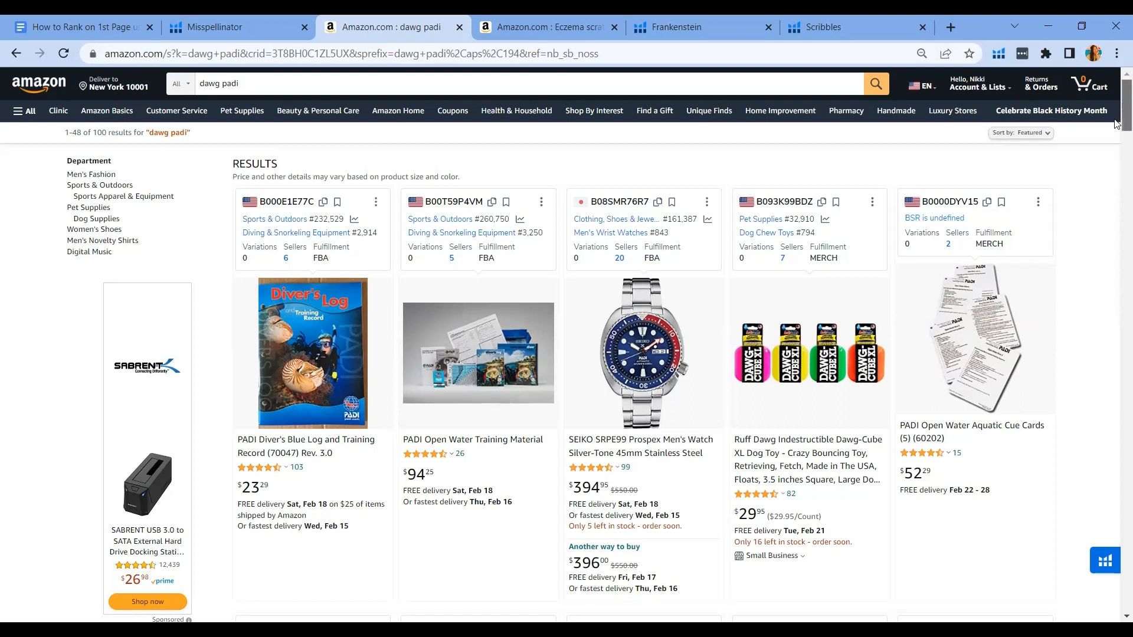
Step: Scan the "dawg padi" results down to the page's end for sponsored dog pee pad listings
scroll(1117, 157, down, 2)
scroll(1117, 200, down, 9)
scroll(1112, 306, down, 6)
scroll(1102, 339, down, 10)
scroll(1088, 383, down, 9)
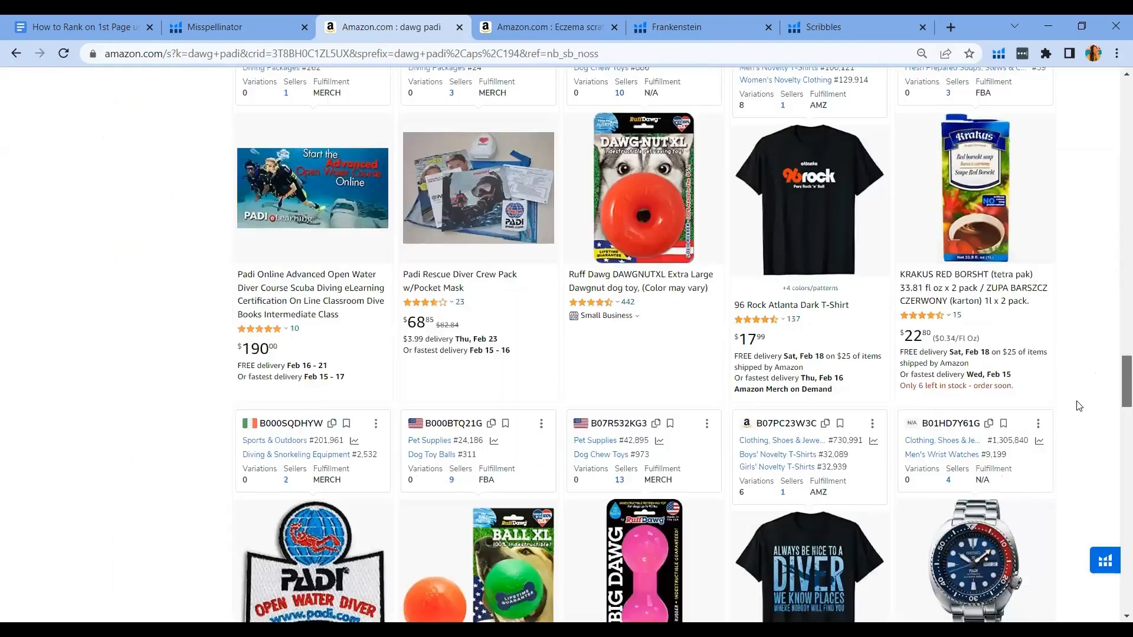
scroll(1056, 466, down, 10)
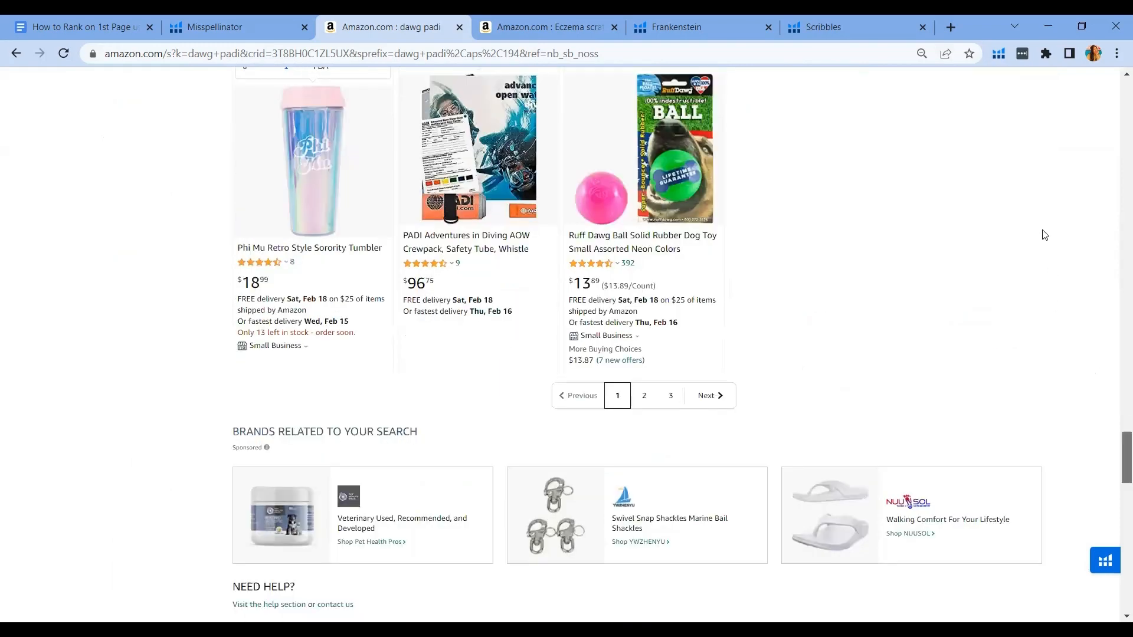